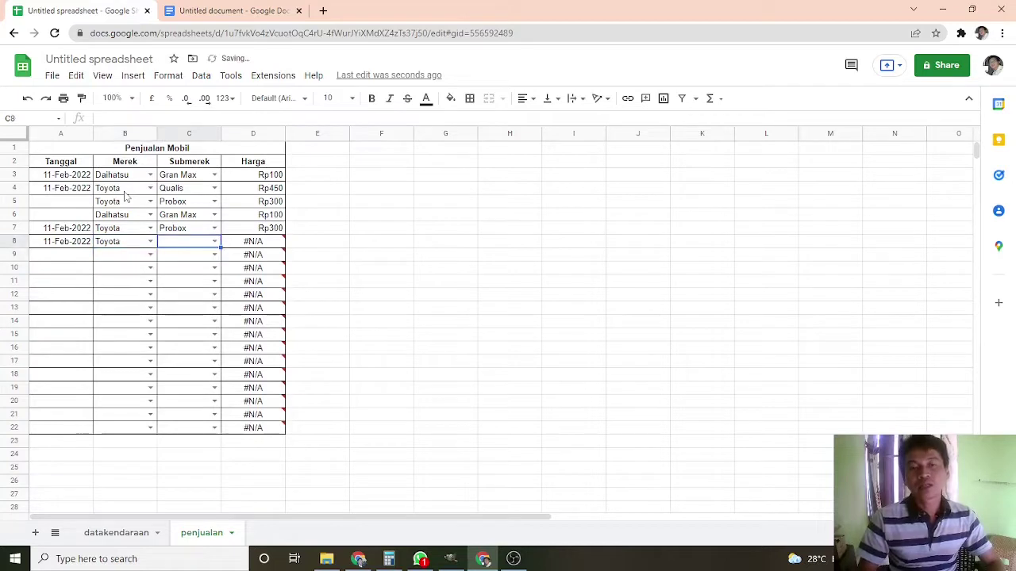
- Choose Progres as the Submerek in C8 of the penjualan sheet and inspect the price formula in D8
key(Return)
key(Down)
key(Down)
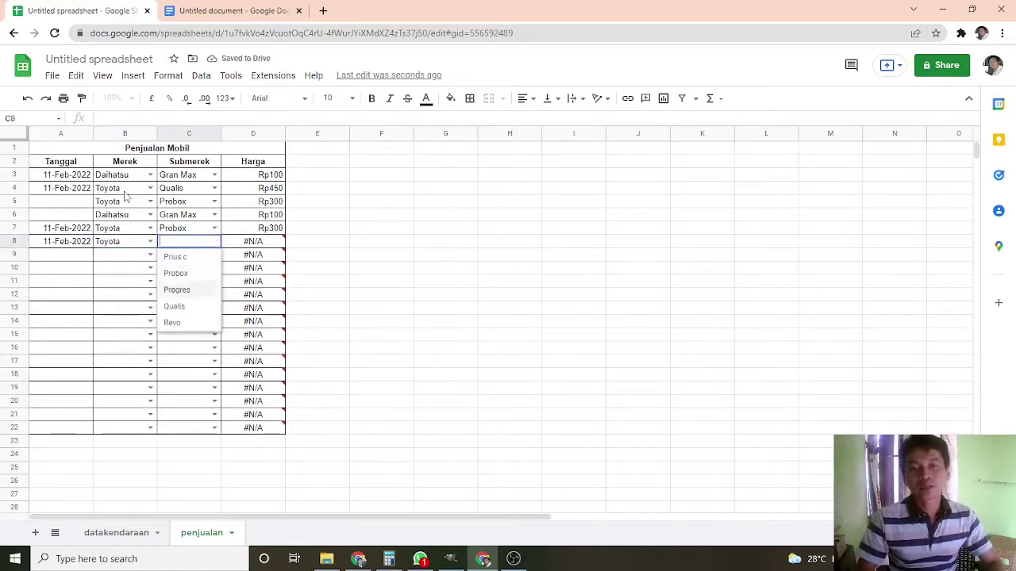
key(Return)
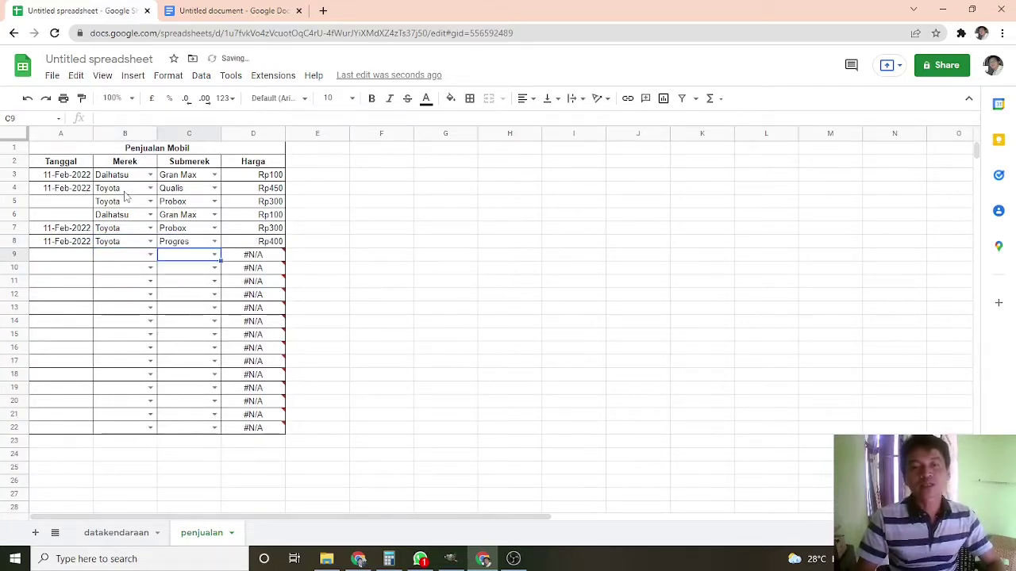
key(Right)
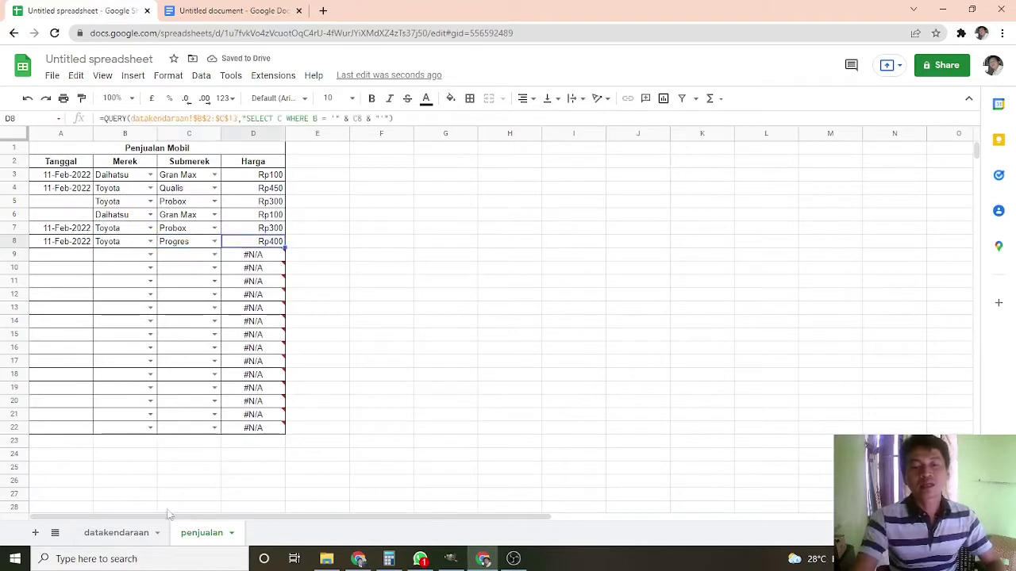
- Look at the vehicle data on the datakendaraan sheet and review the numbered outline in the Google Docs document
click(146, 542)
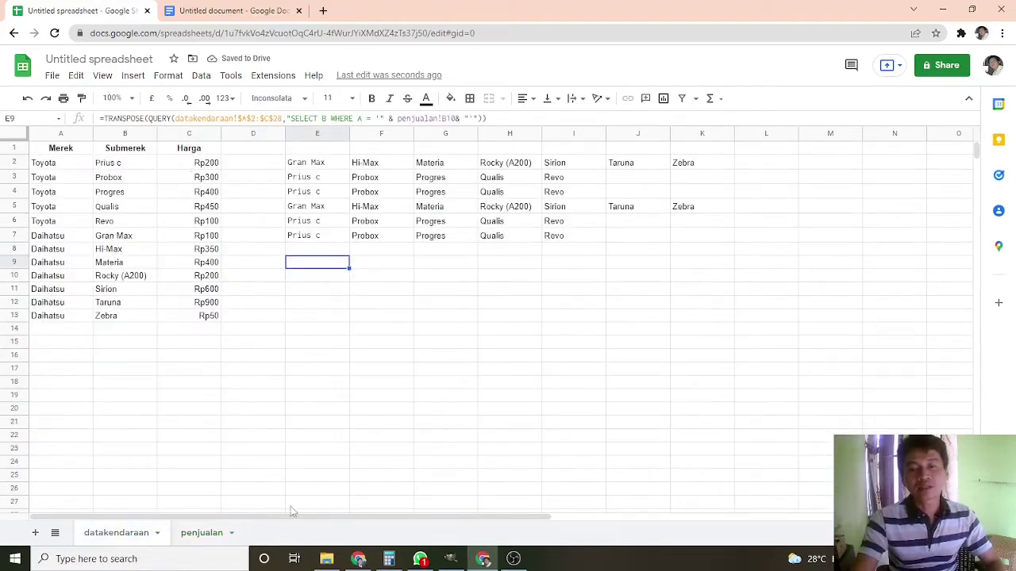
click(230, 10)
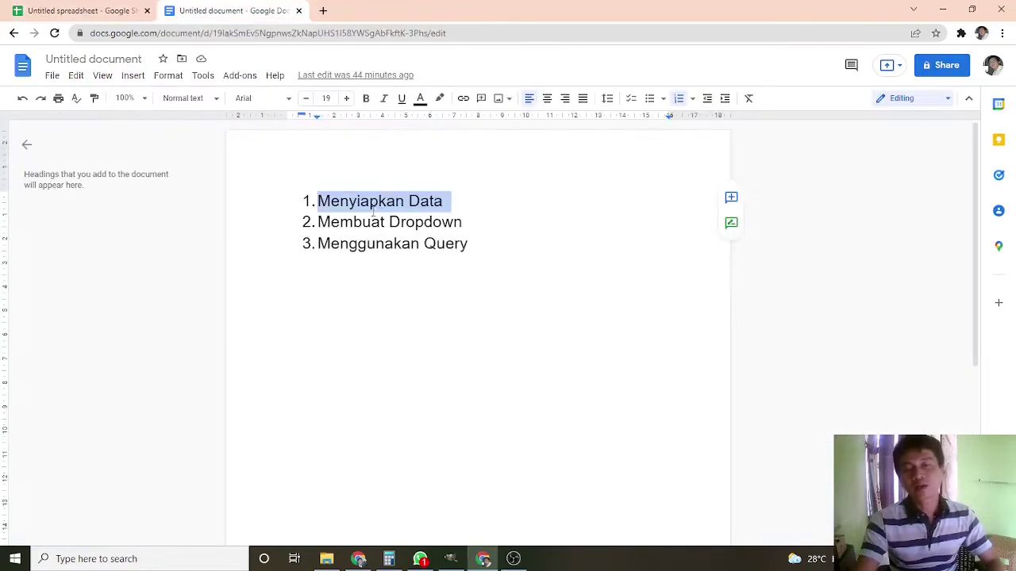
drag(318, 223, 422, 224)
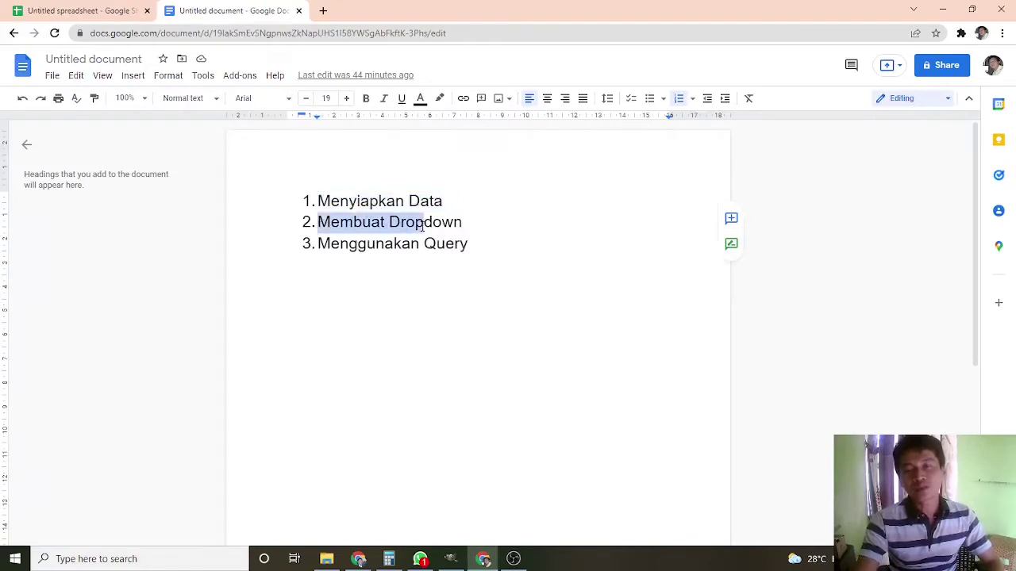
drag(318, 245, 476, 249)
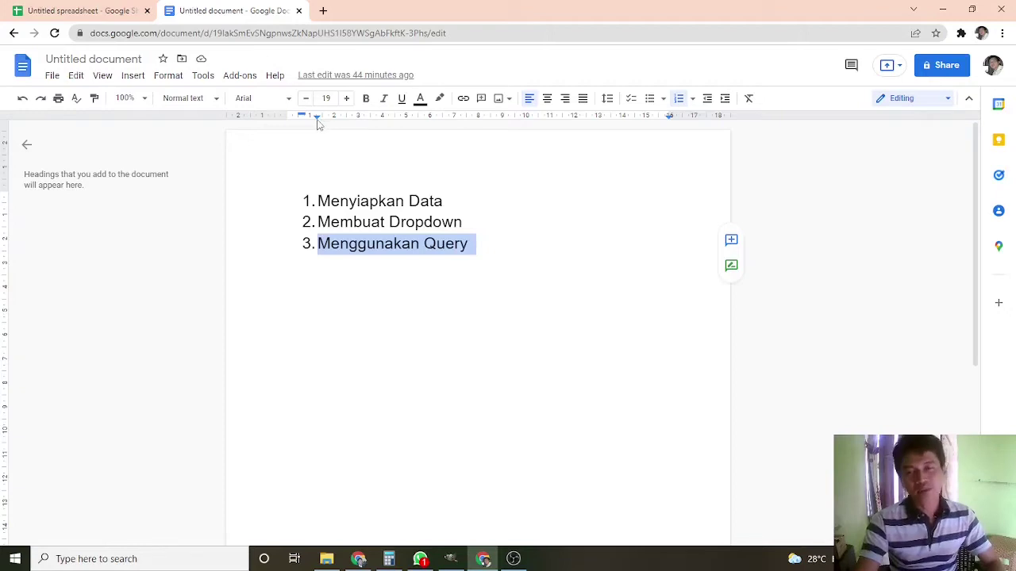
drag(318, 223, 426, 224)
- Return to the Google Sheets spreadsheet and look over the datakendaraan sheet and the Merek and Submerek columns on Sheet3
click(123, 12)
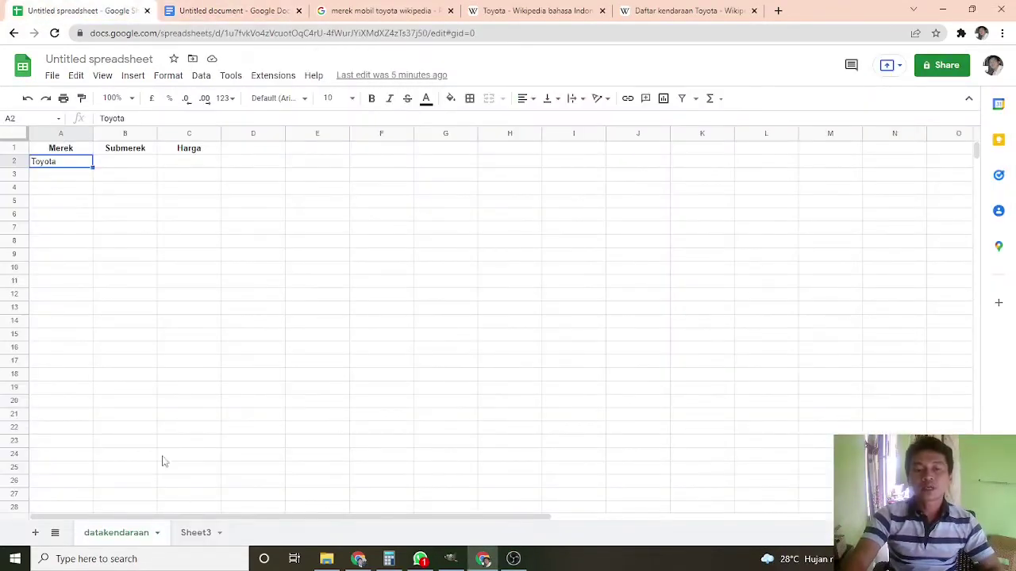
click(195, 537)
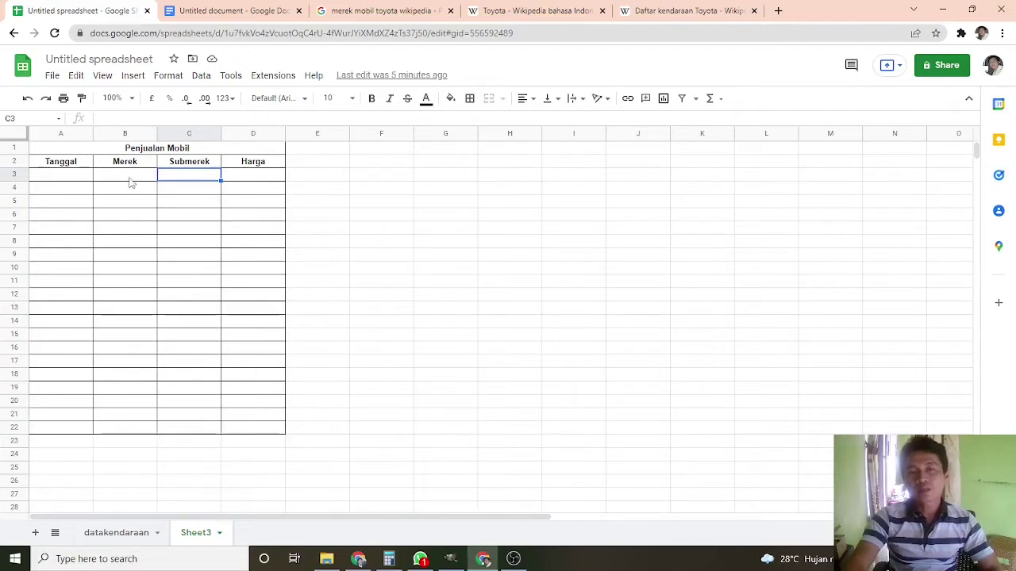
click(131, 180)
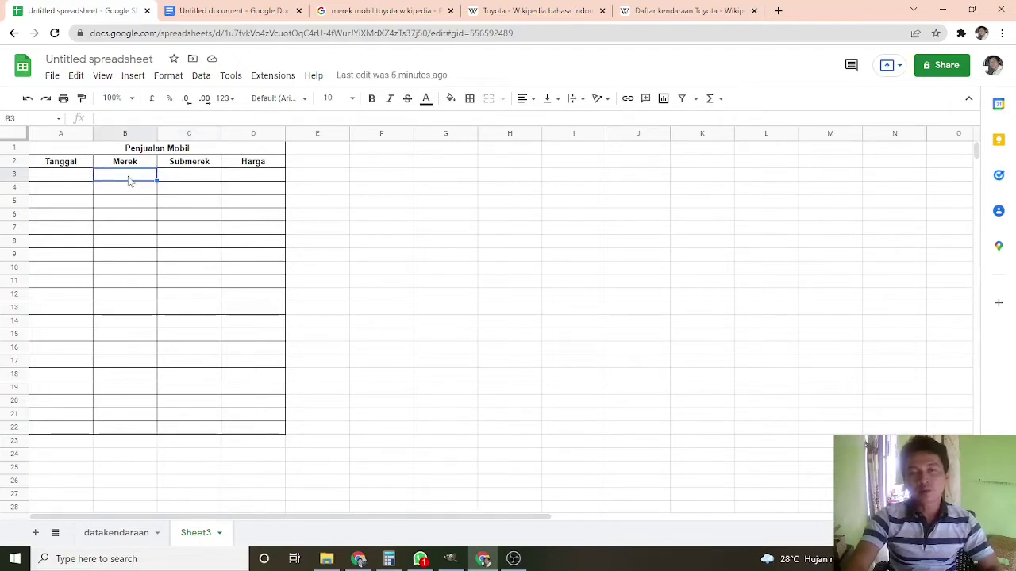
click(201, 181)
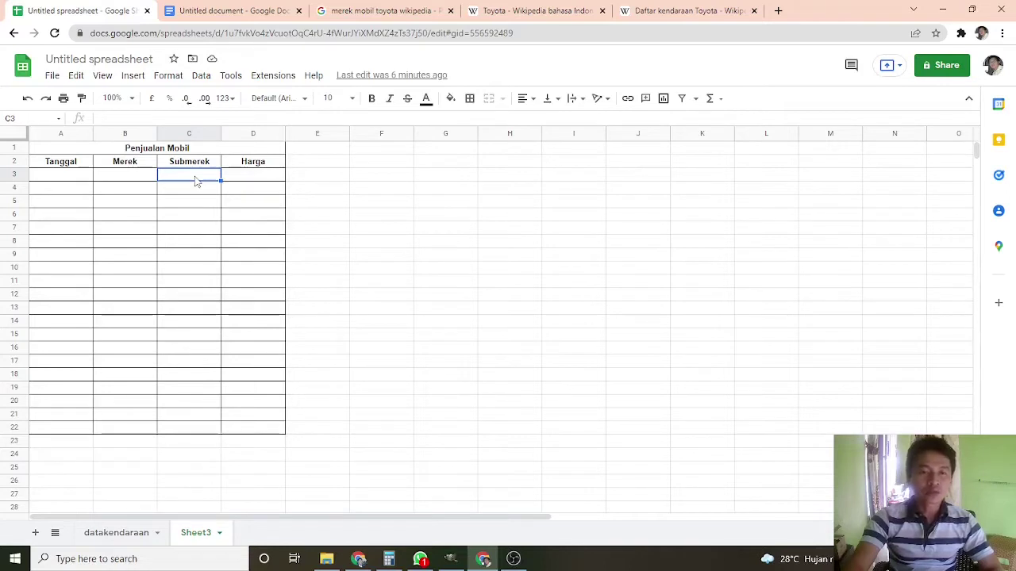
click(121, 533)
- Highlight the outline item Menyiapkan Data in the Google Docs document and return to the datakendaraan sheet
click(192, 15)
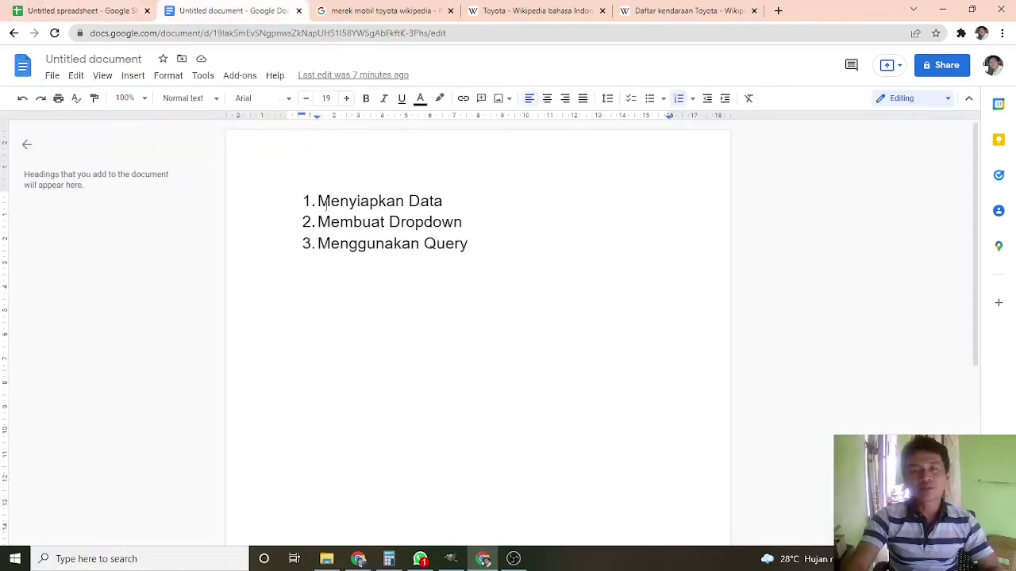
drag(311, 201, 453, 201)
click(52, 12)
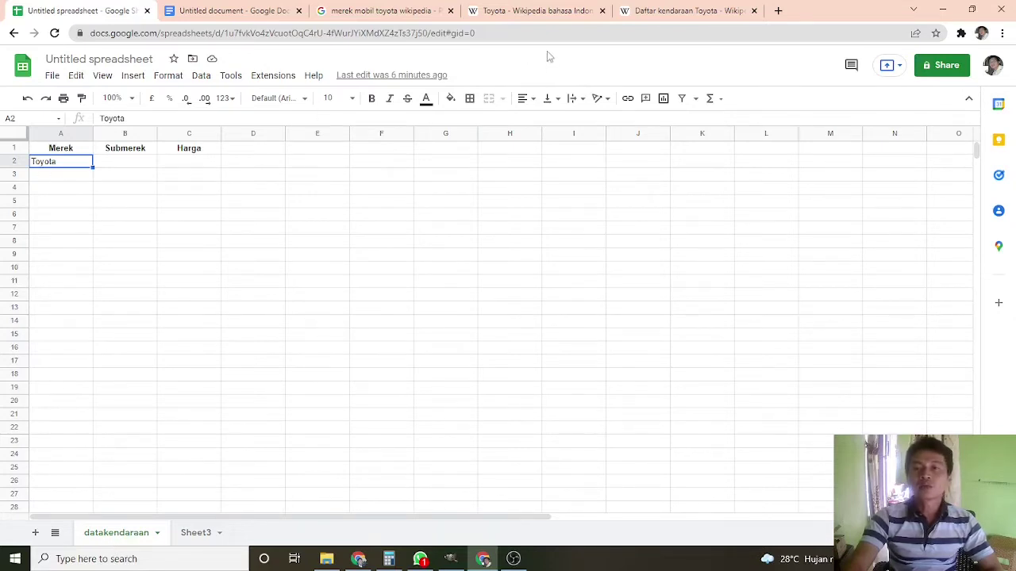
- Copy the Toyota model names from Prius c through Revo from the Wikipedia page listing Toyota vehicles
click(687, 11)
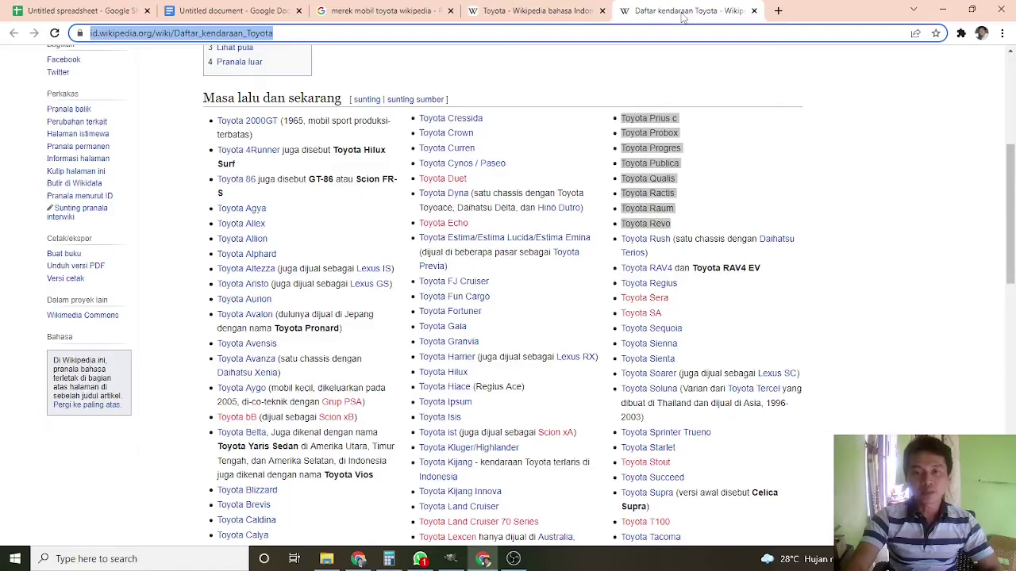
right_click(637, 119)
click(681, 252)
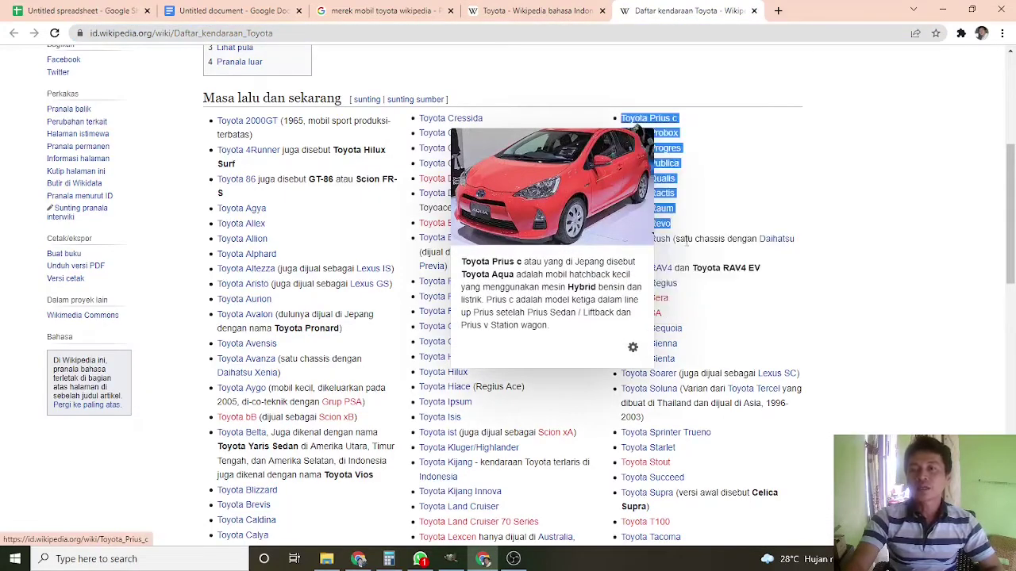
click(361, 34)
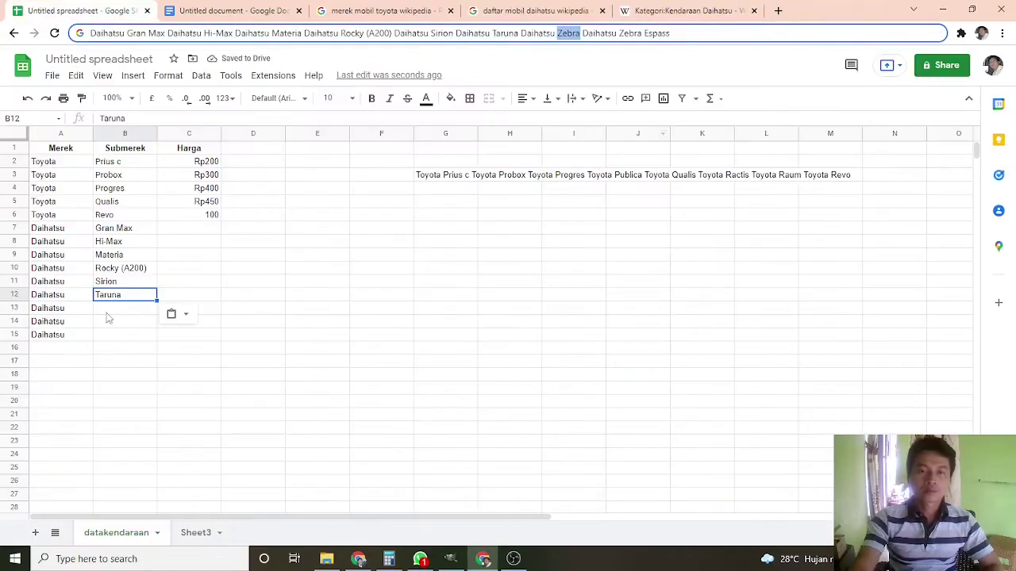
- Paste Zebra as the Submerek in B13 and clear the surplus Daihatsu entries in A14:D15
click(106, 312)
key(ctrl+v)
drag(55, 322, 240, 337)
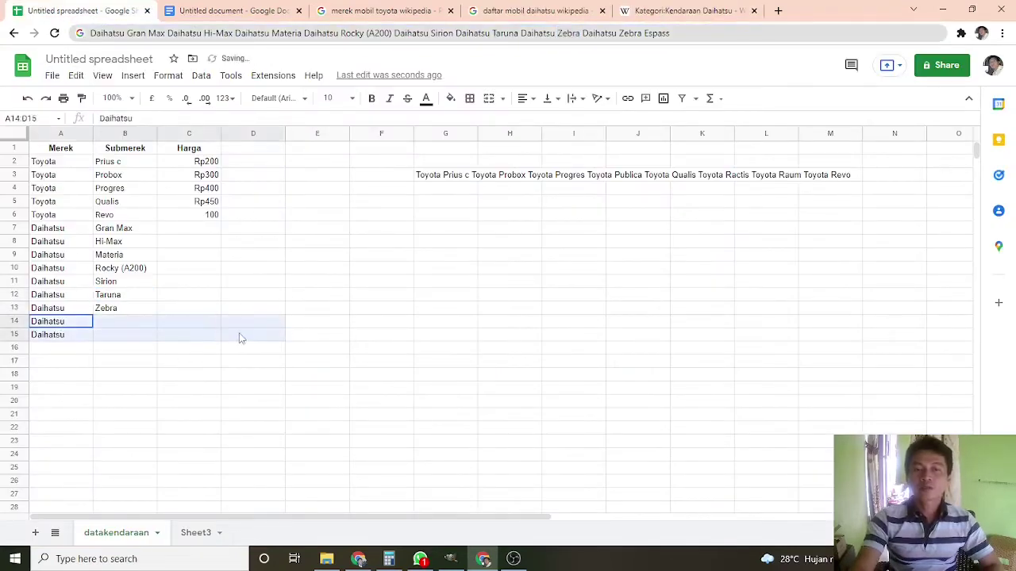
key(Delete)
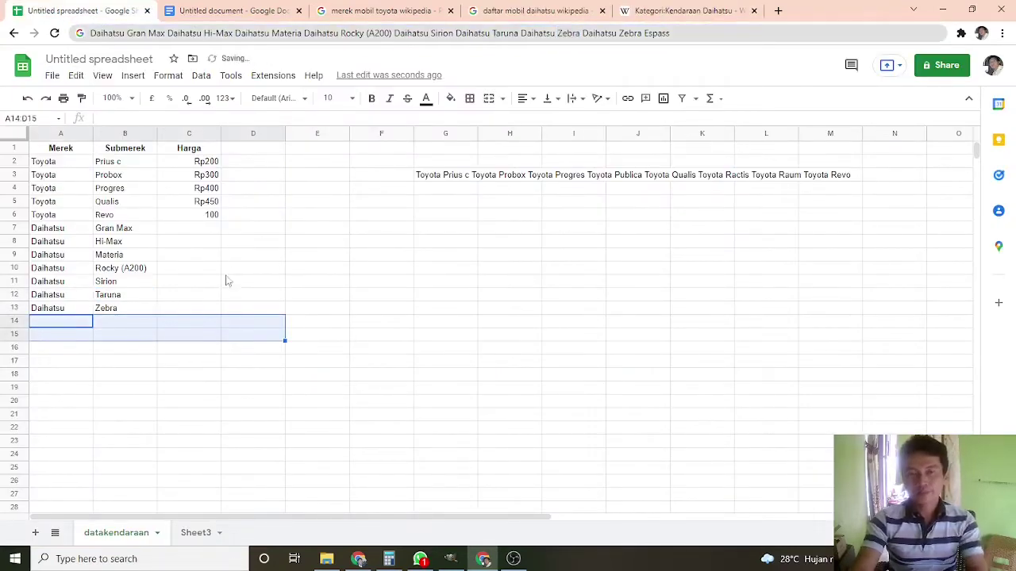
- Enter the Daihatsu prices 100, 350, 400, 200, 600, 900 and 50 in C7:C13, from Gran Max down to Zebra
click(210, 230)
text(100)
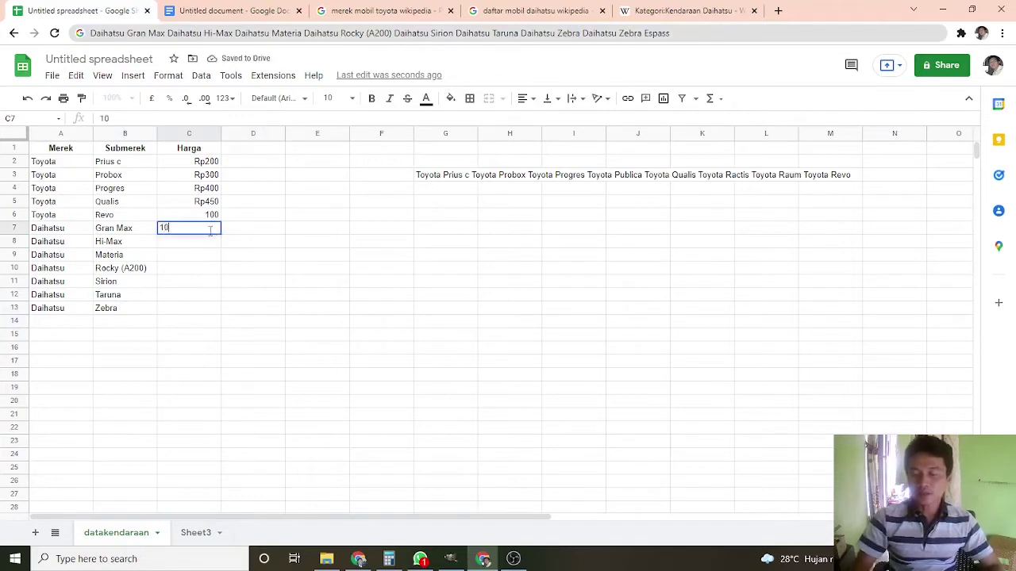
key(Return)
text(350)
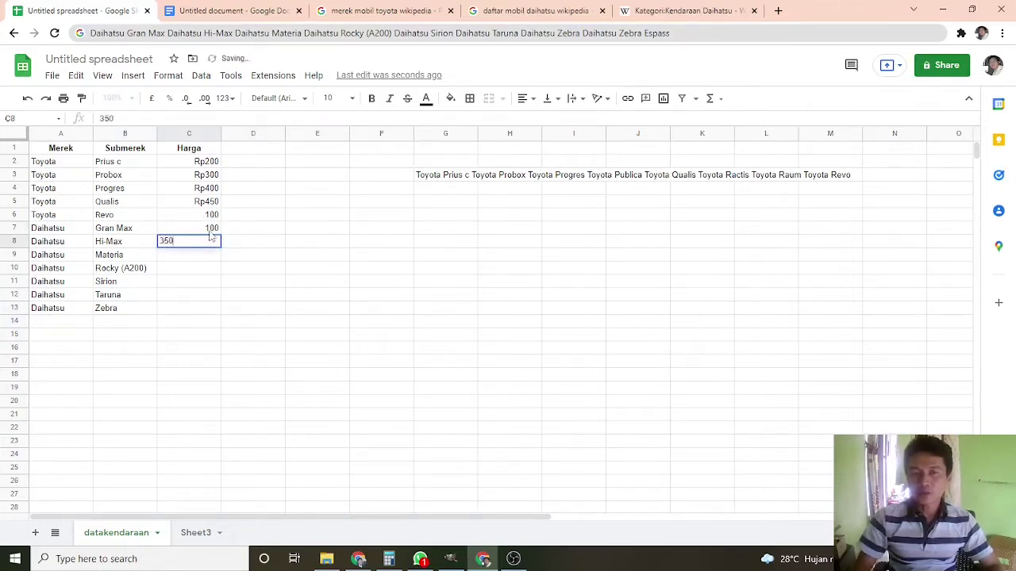
key(Return)
text(400.)
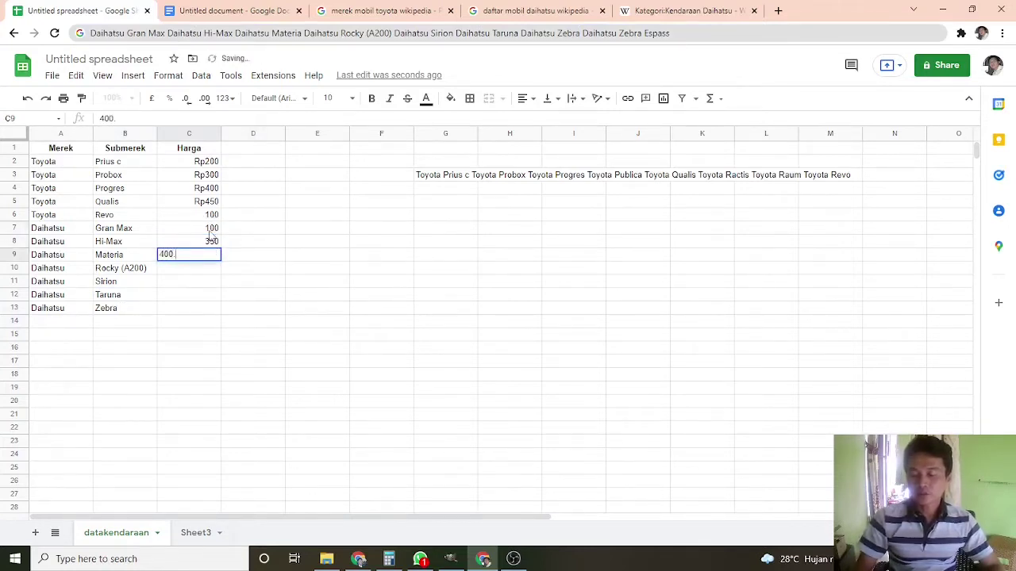
key(BackSpace)
key(Return)
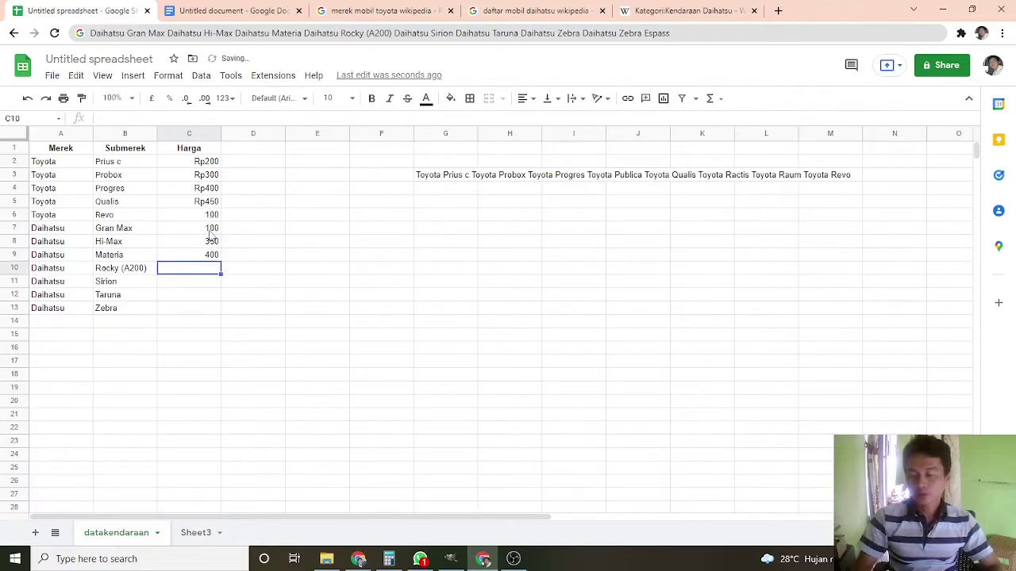
text(200)
key(Return)
text(600)
key(Return)
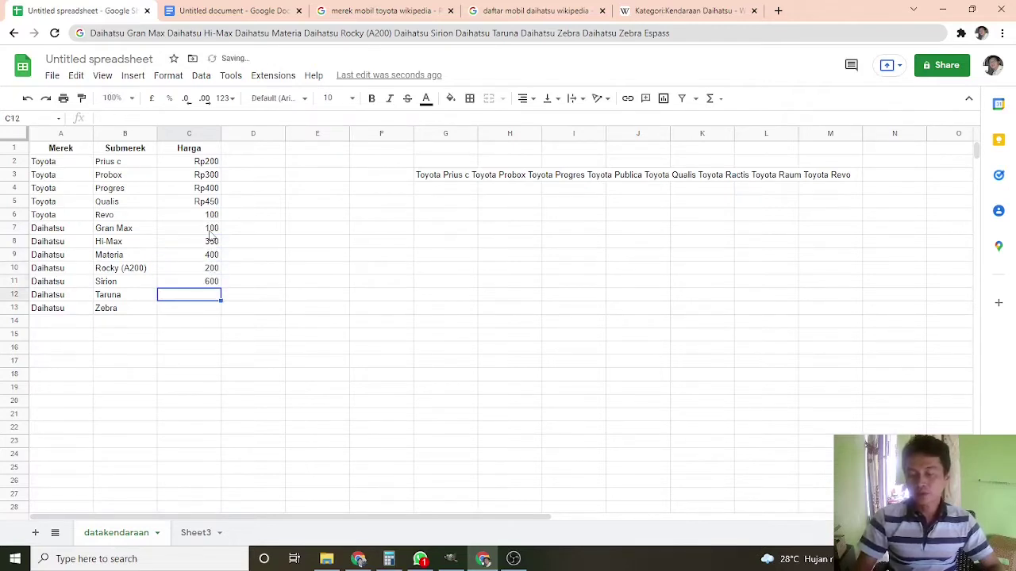
text(900)
key(Return)
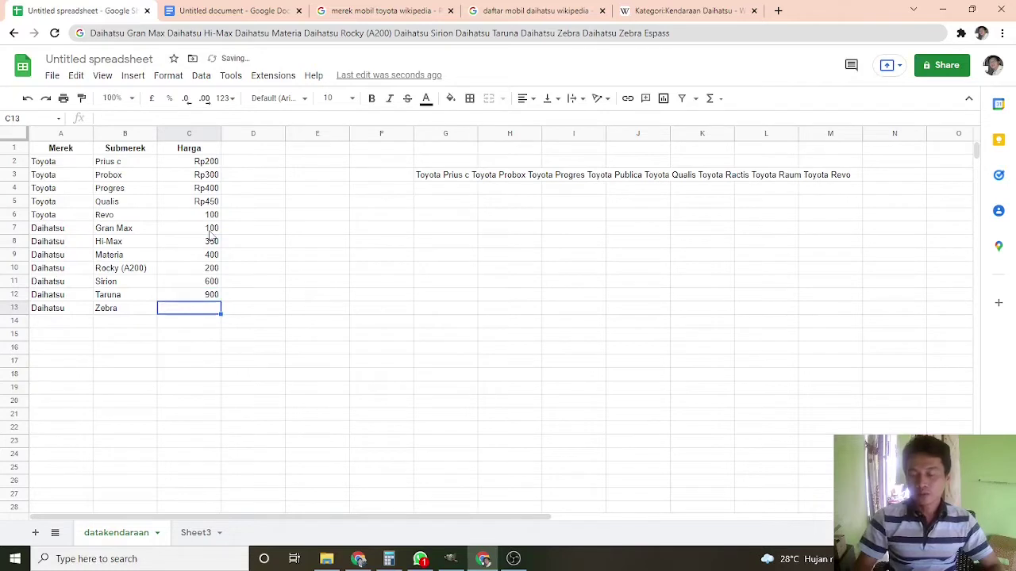
text(50)
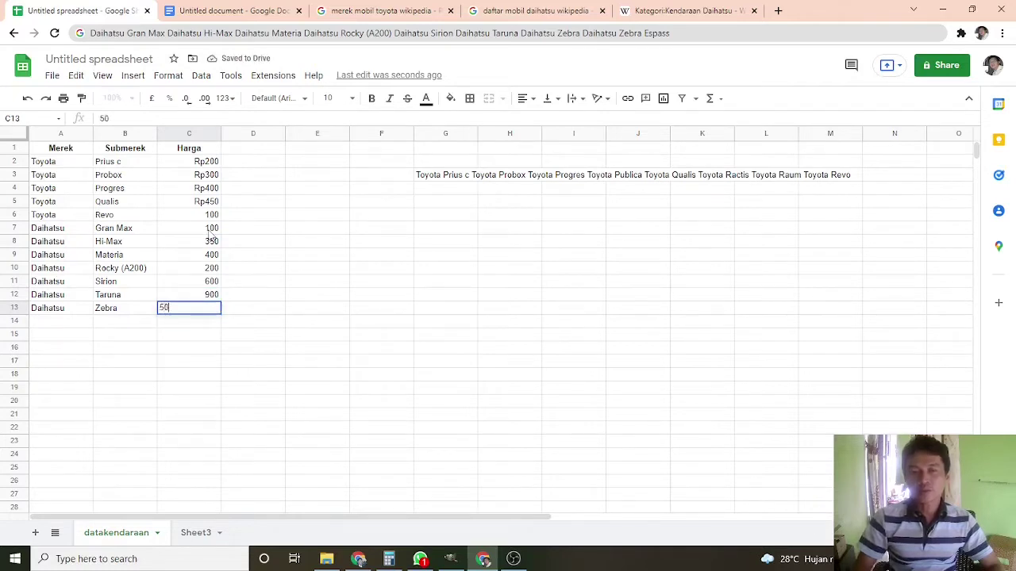
key(Return)
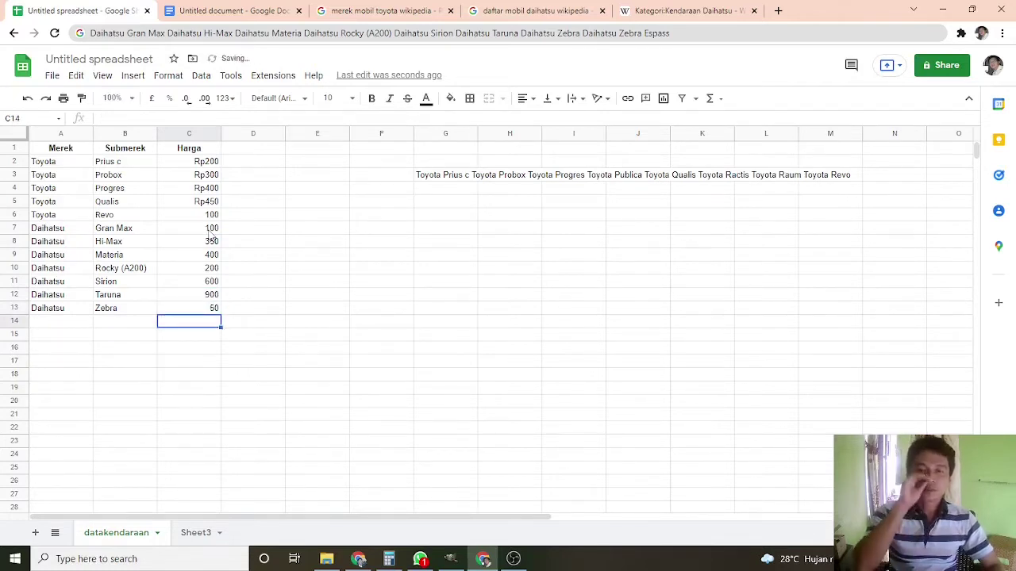
- Format the Harga values in C2:C13 as Indonesian Rupiah
click(194, 164)
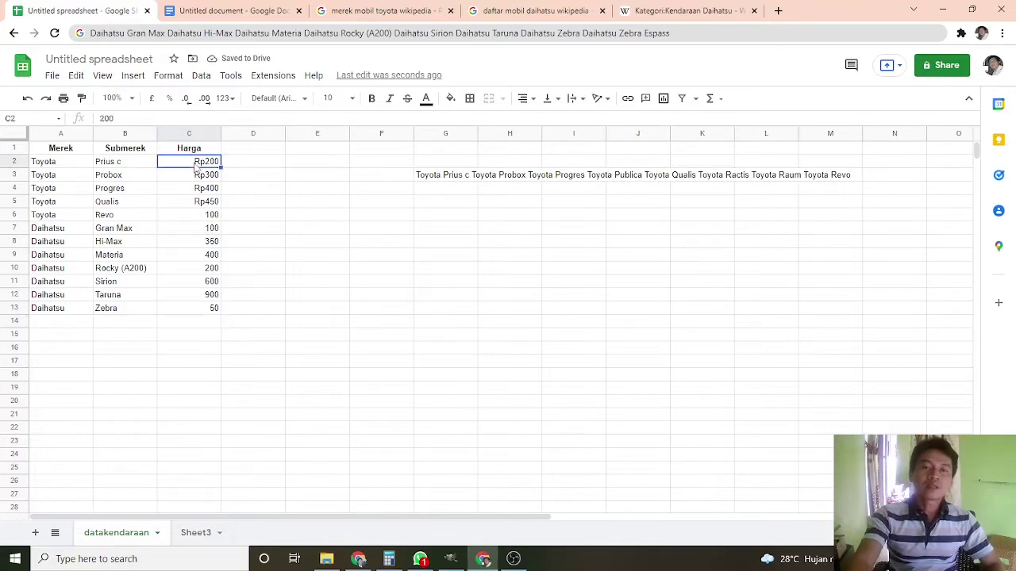
shift+click(206, 309)
click(168, 75)
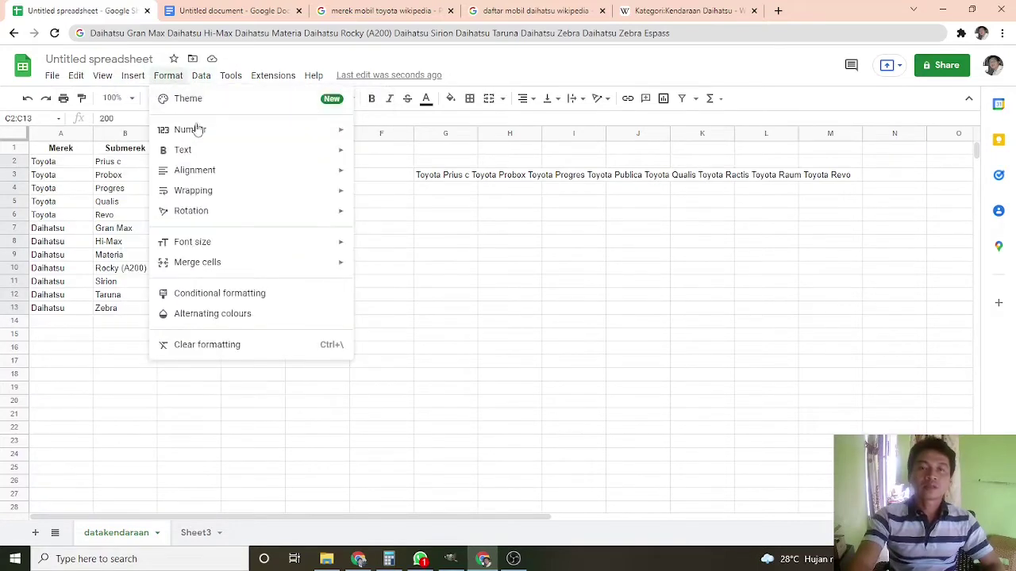
mouse_move(225, 133)
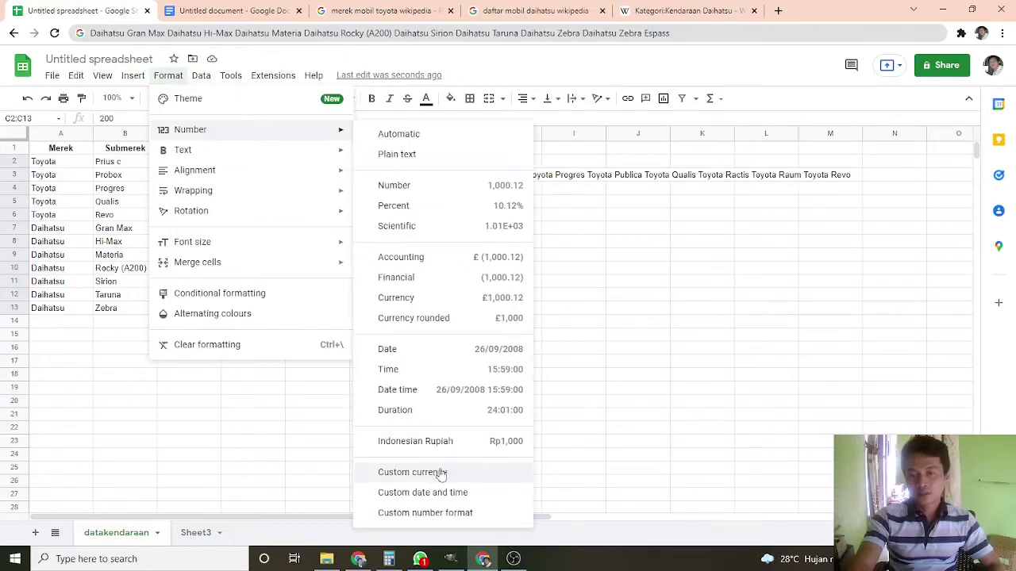
click(442, 442)
click(532, 338)
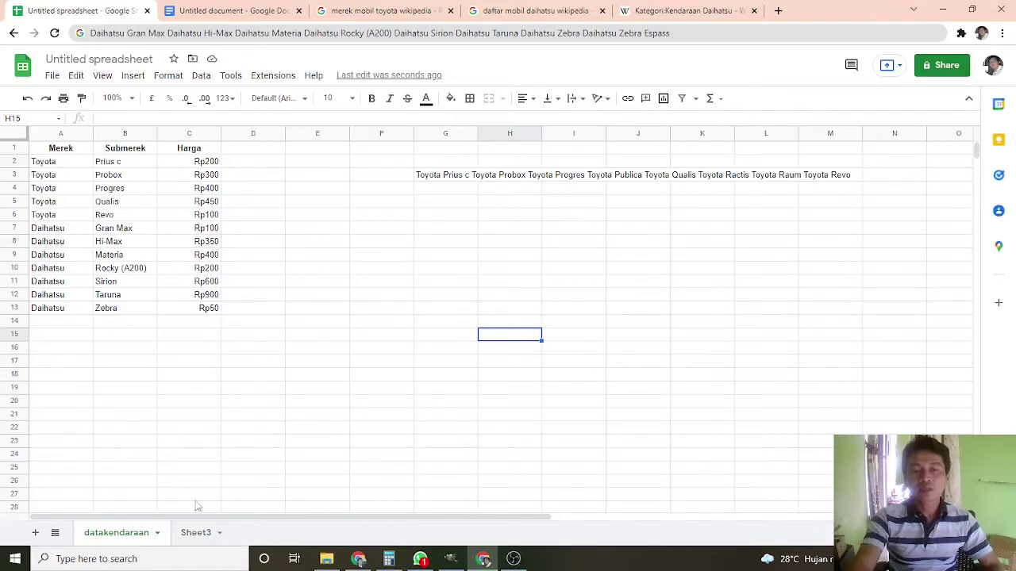
- Add a dropdown to the Merek cells B3:B22 of Sheet3, listing the brands from datakendaraan!A2:A13
click(196, 533)
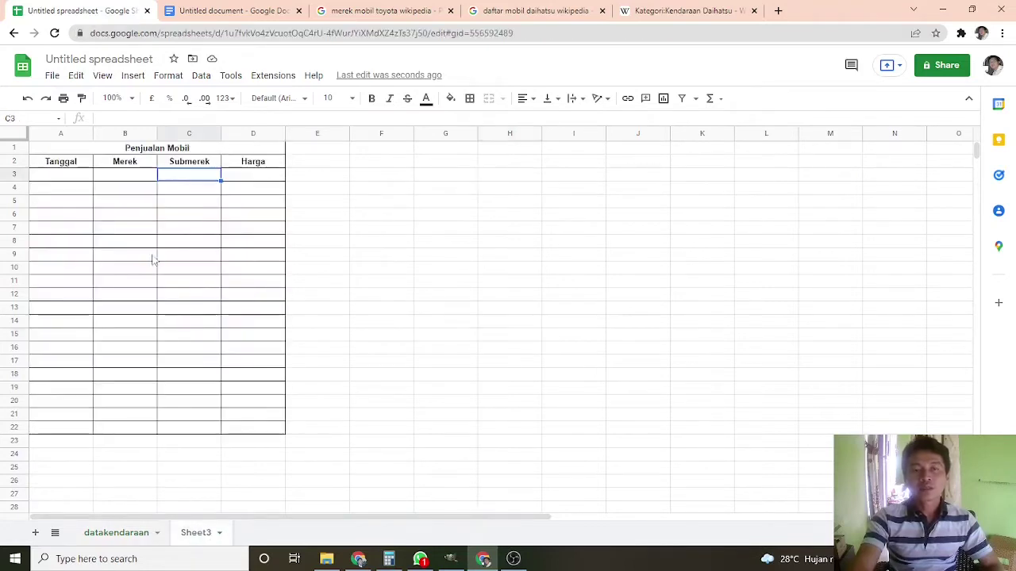
click(132, 181)
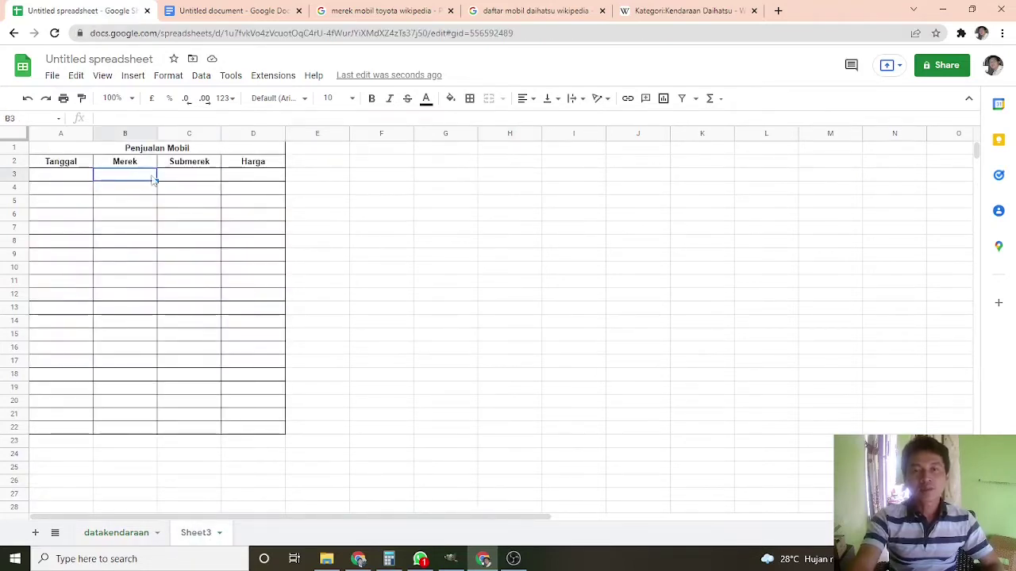
click(135, 533)
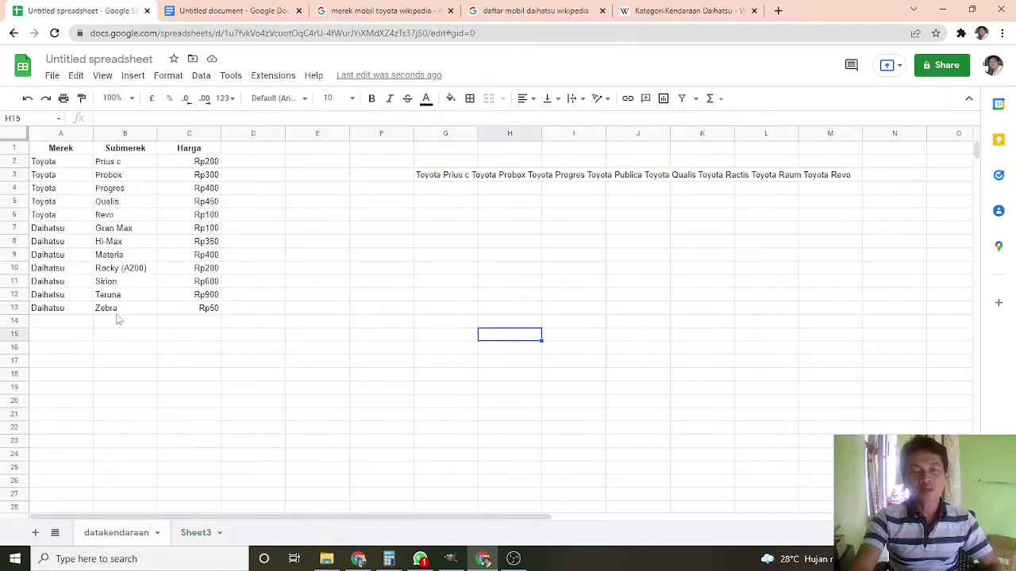
click(198, 533)
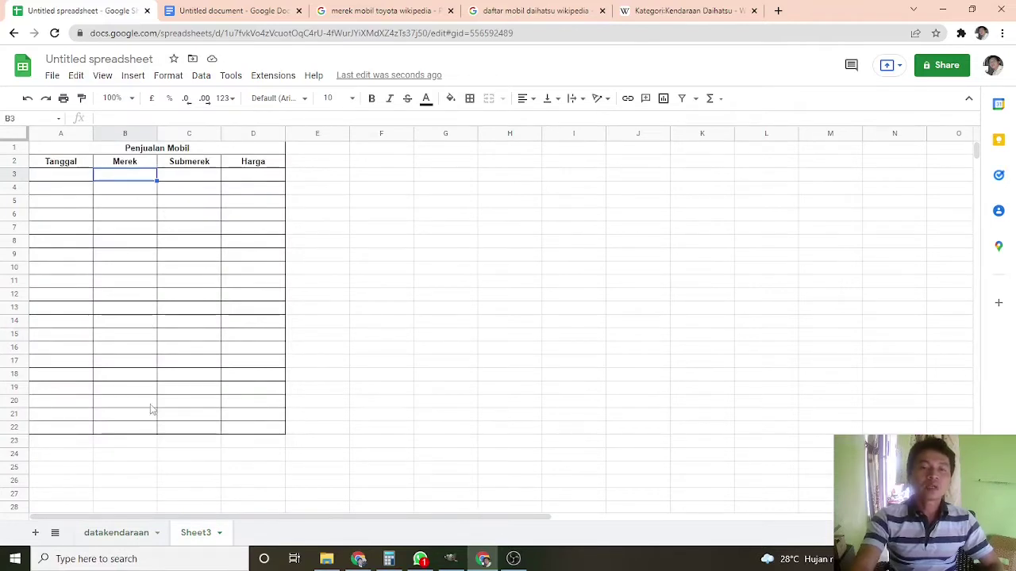
shift+click(147, 429)
click(200, 74)
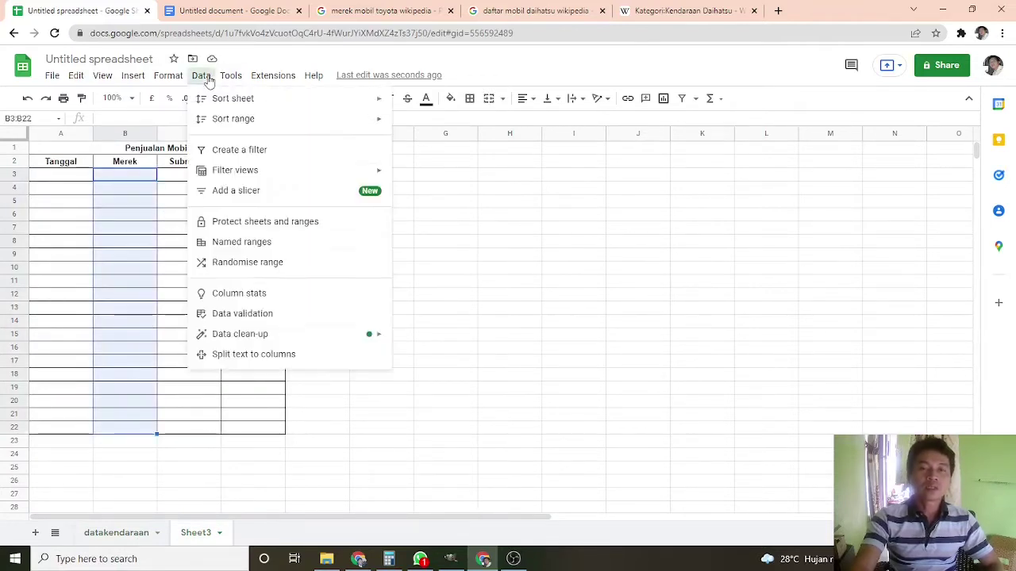
click(254, 313)
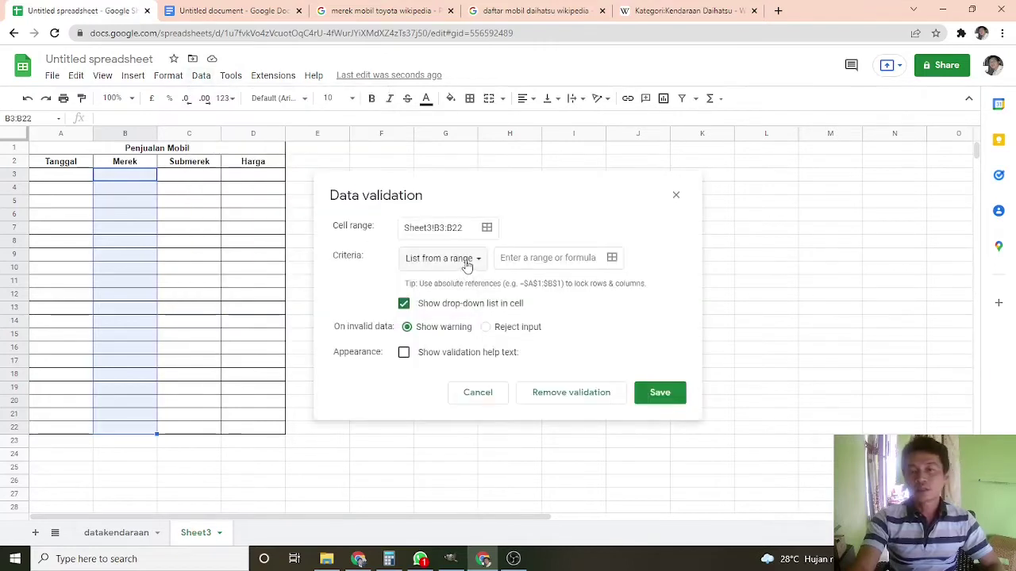
click(611, 257)
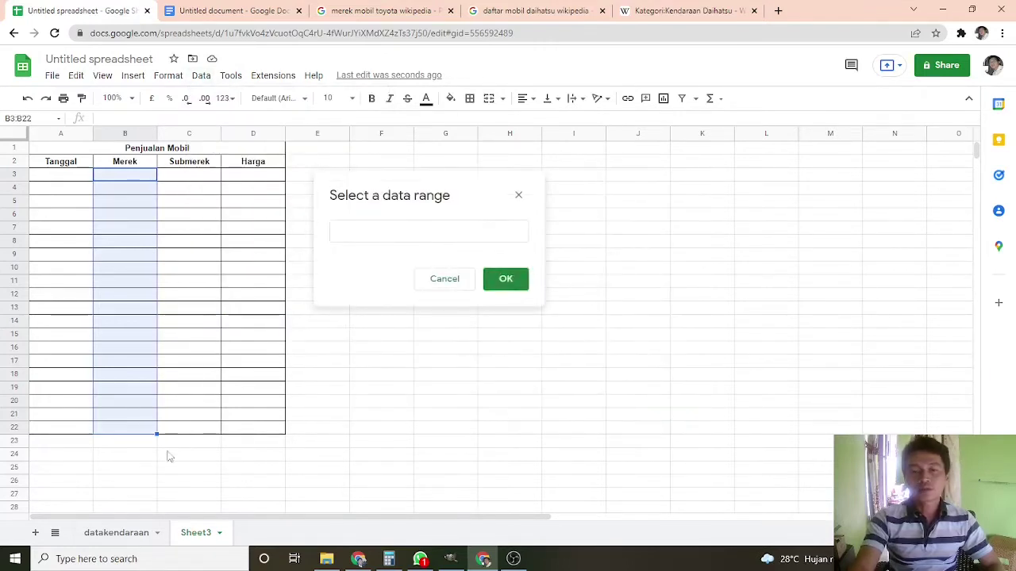
click(110, 531)
drag(77, 162, 80, 310)
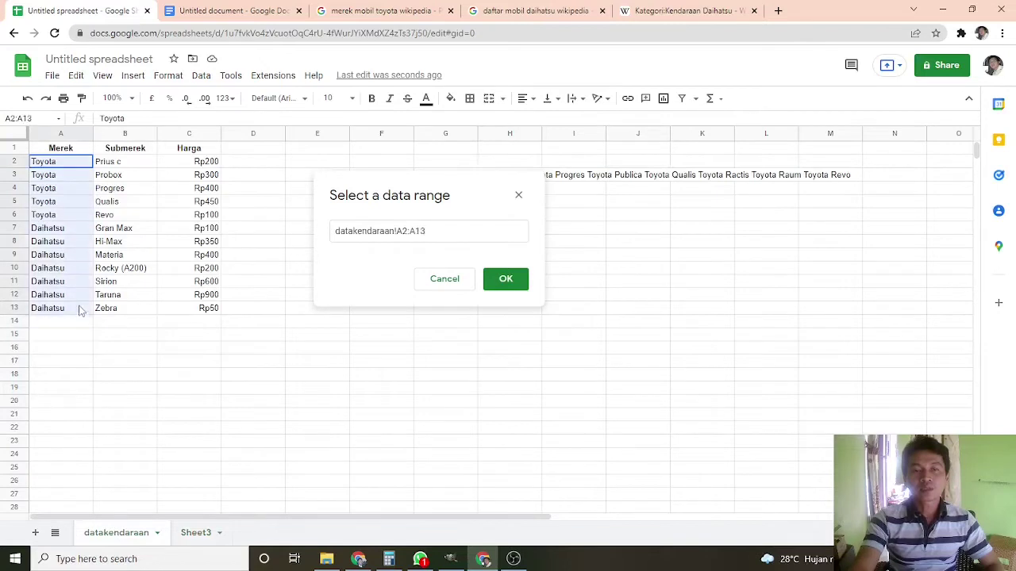
click(501, 282)
click(661, 395)
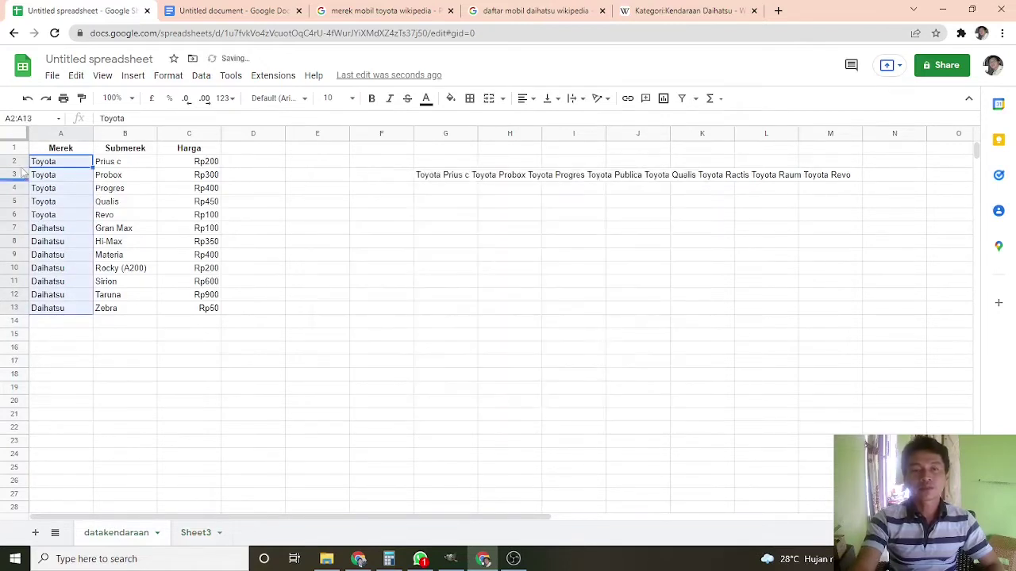
- Pick Toyota from the Merek dropdown in B3 of Sheet3
click(40, 149)
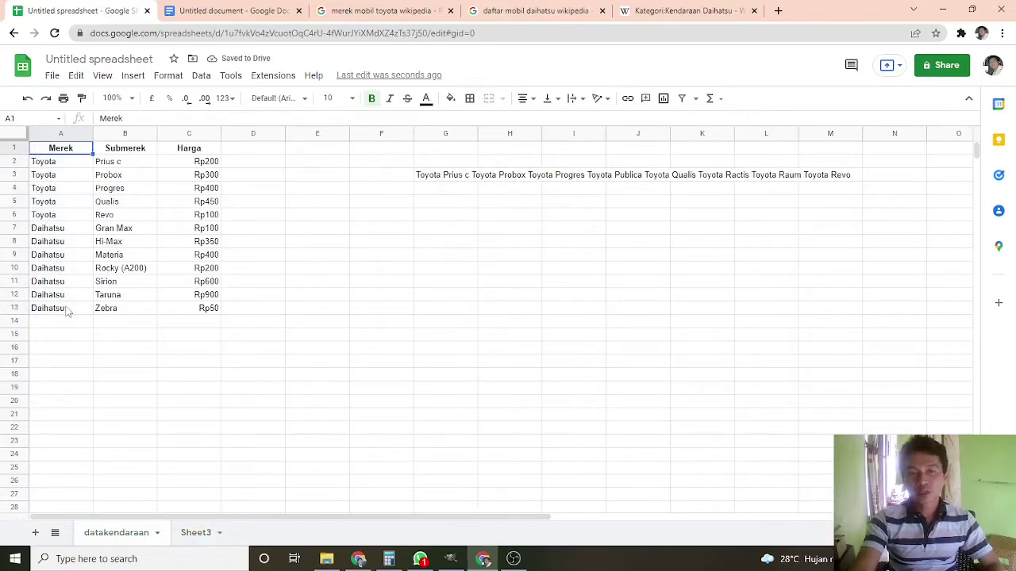
click(199, 533)
click(150, 175)
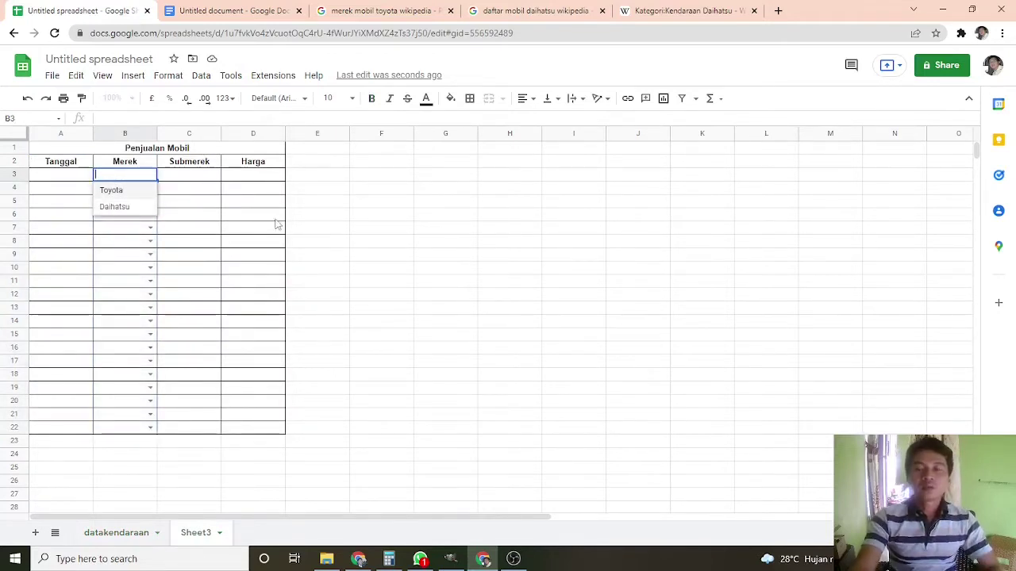
click(131, 533)
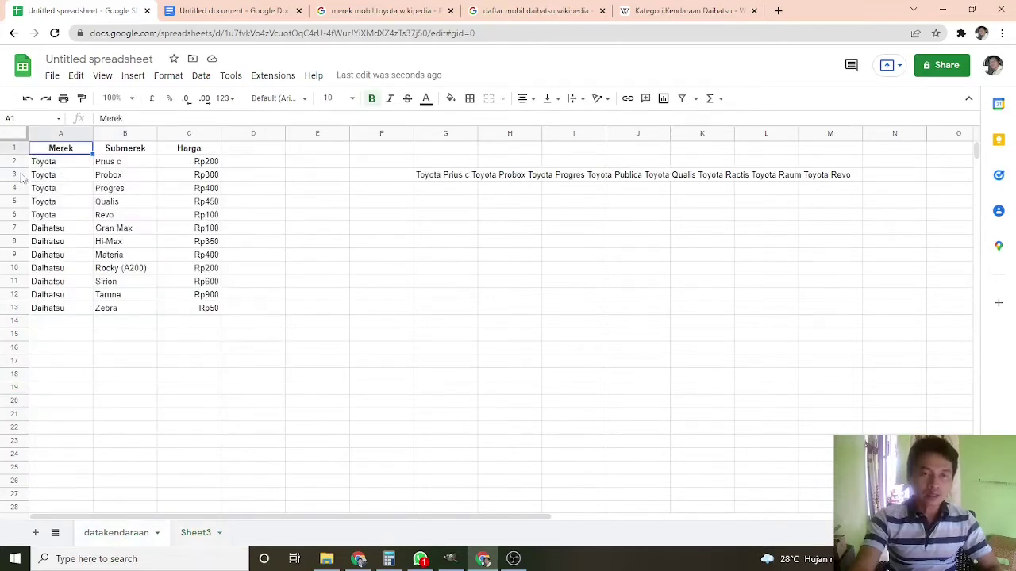
click(194, 533)
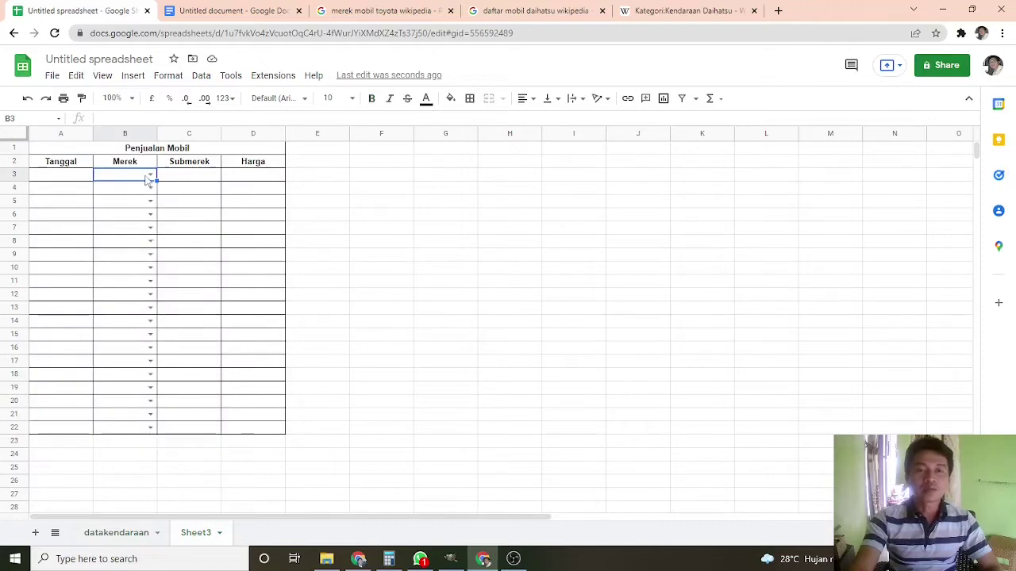
click(149, 176)
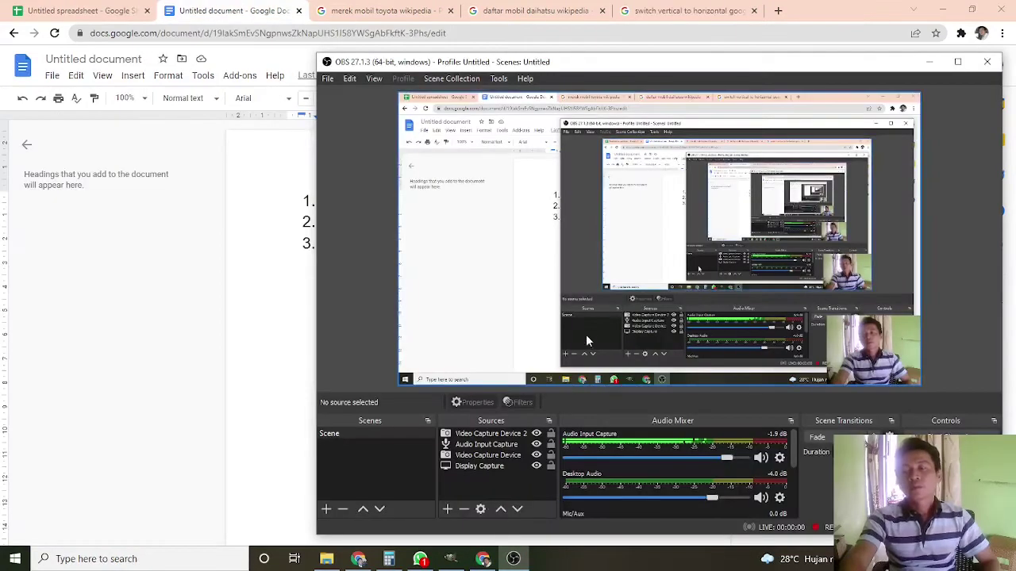
- Copy the word Query from the third item of the numbered outline in the Google Docs document
click(288, 294)
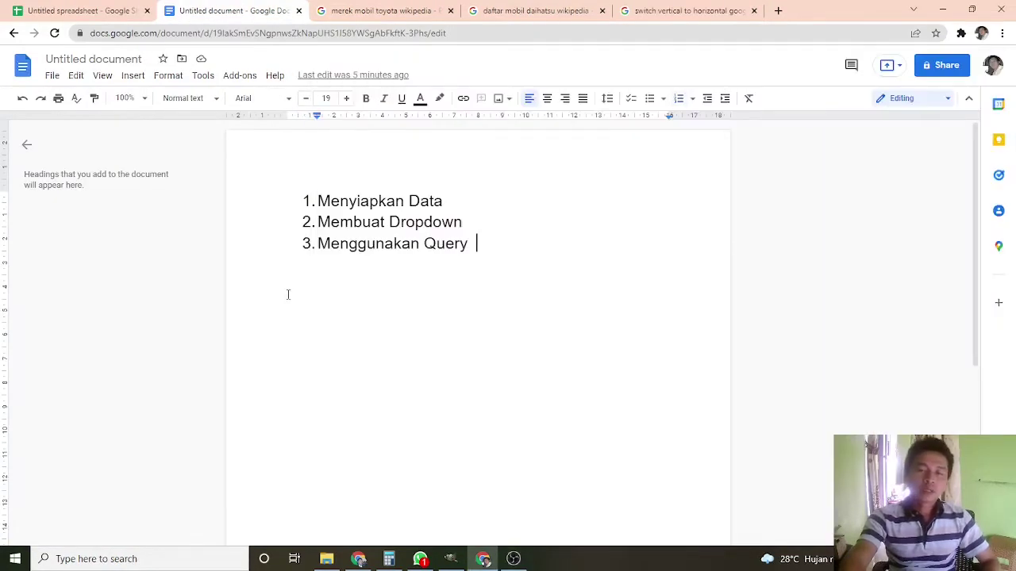
click(63, 12)
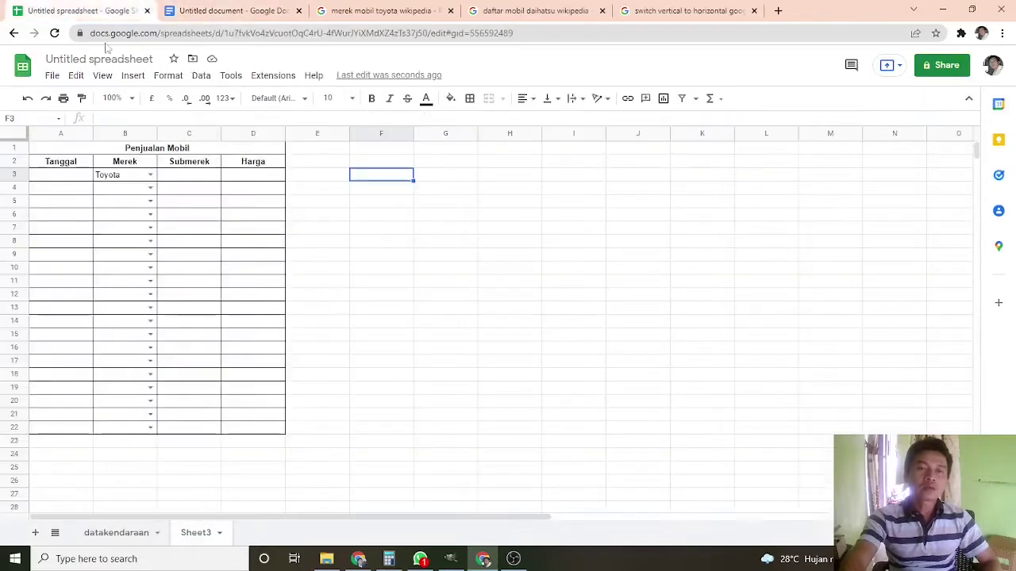
click(190, 181)
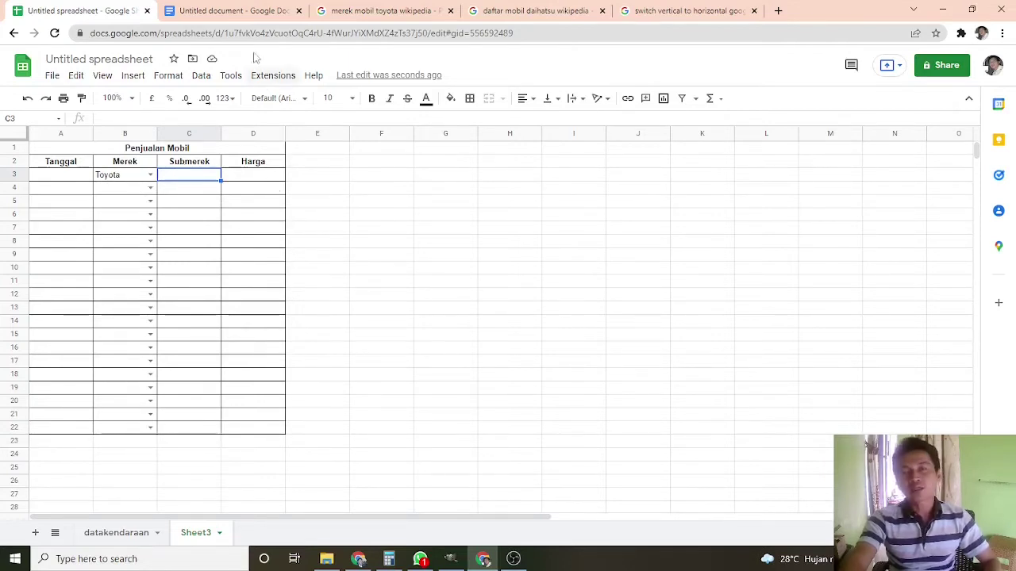
click(247, 18)
drag(321, 248, 469, 244)
double_click(450, 245)
right_click(450, 244)
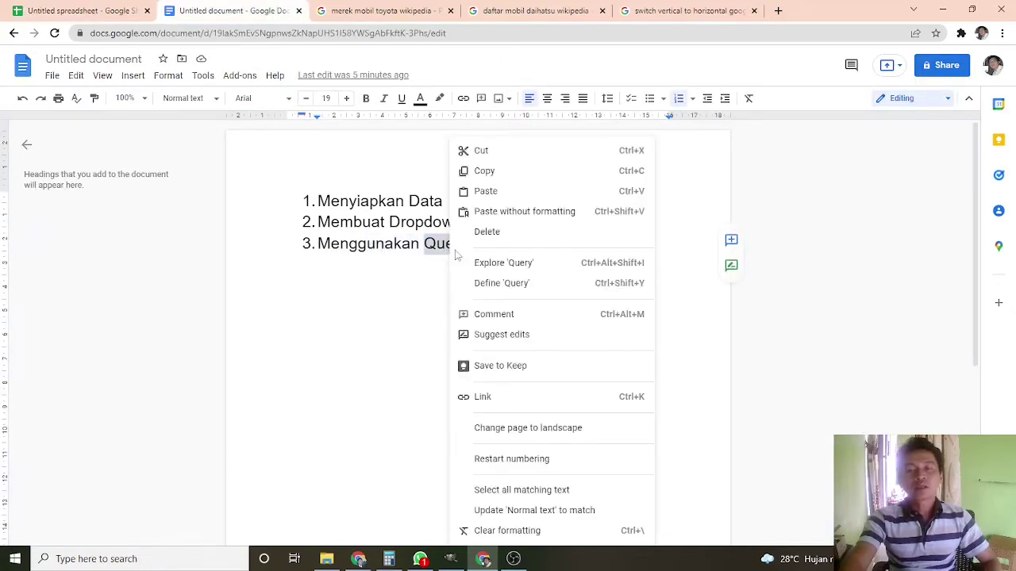
click(486, 172)
- Search Google for "google sheets query documentation" in the tab holding the Toyota brand search
click(375, 11)
click(378, 32)
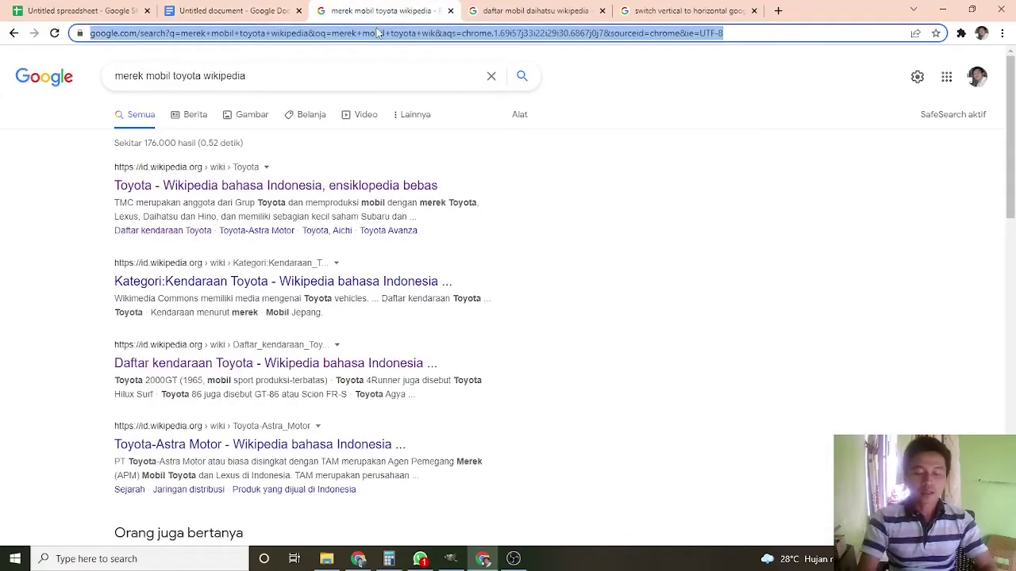
text(google )
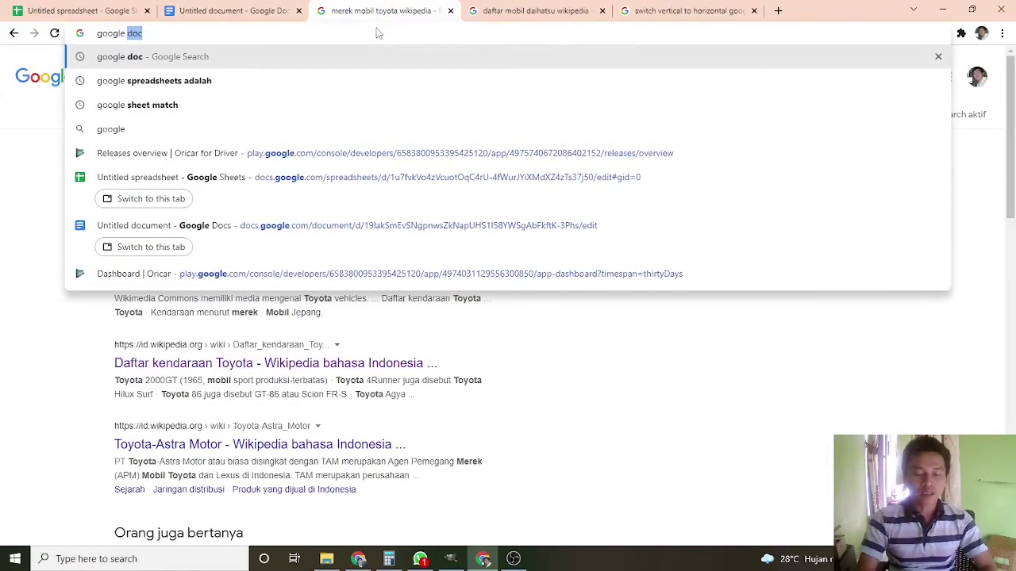
text(documenta)
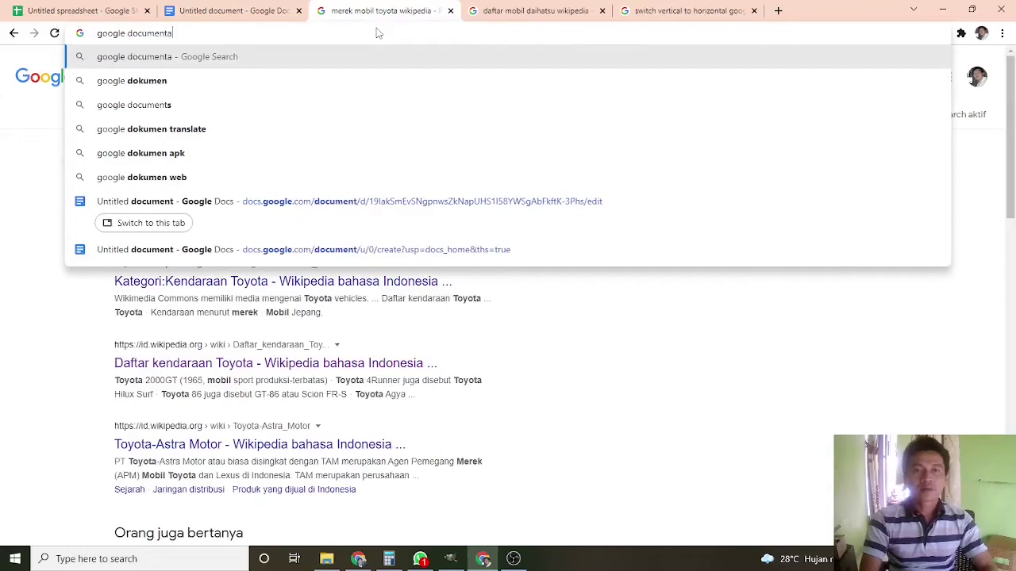
text(tion Query)
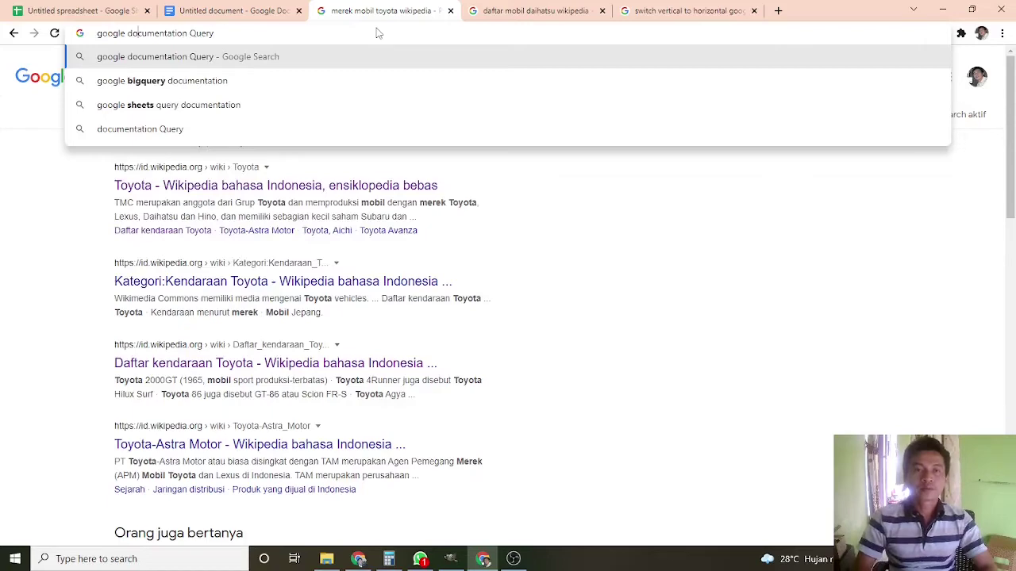
key(Down)
key(Down)
key(Return)
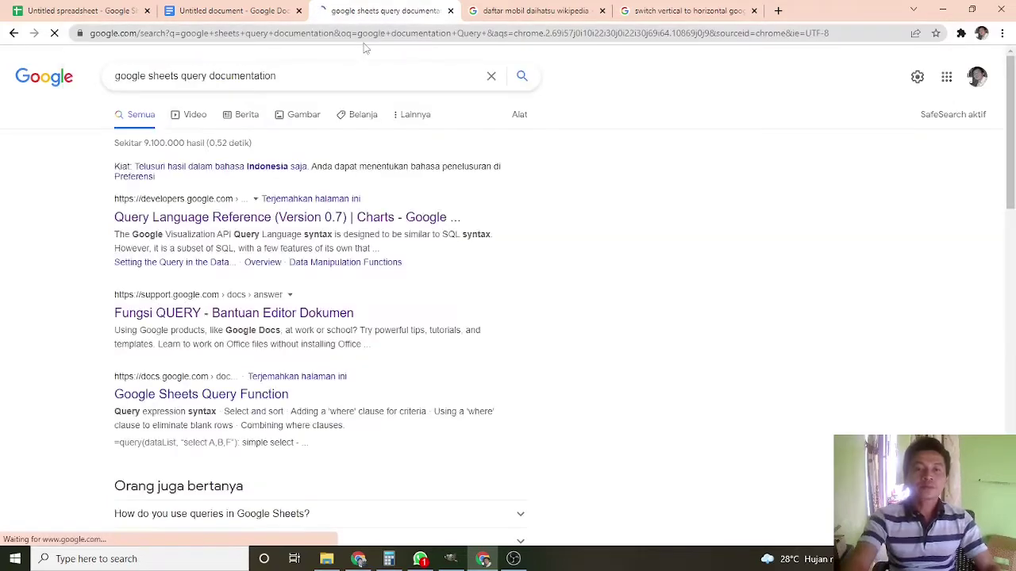
- Open the Fungsi QUERY help page from the search results and review its usage examples and syntax
ctrl+click(238, 313)
key(ctrl+Tab)
scroll(416, 311, down, 3)
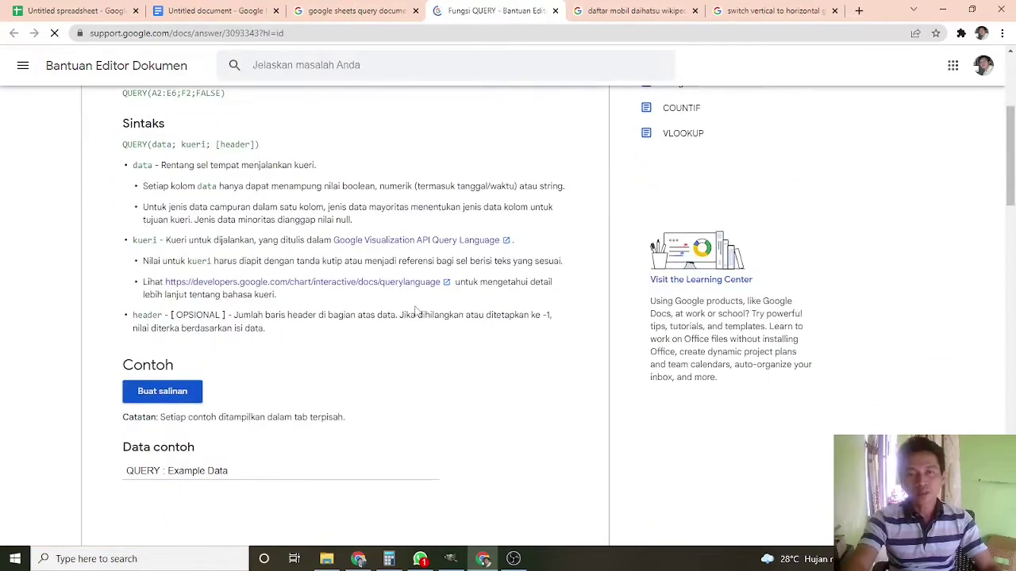
scroll(416, 311, up, 3)
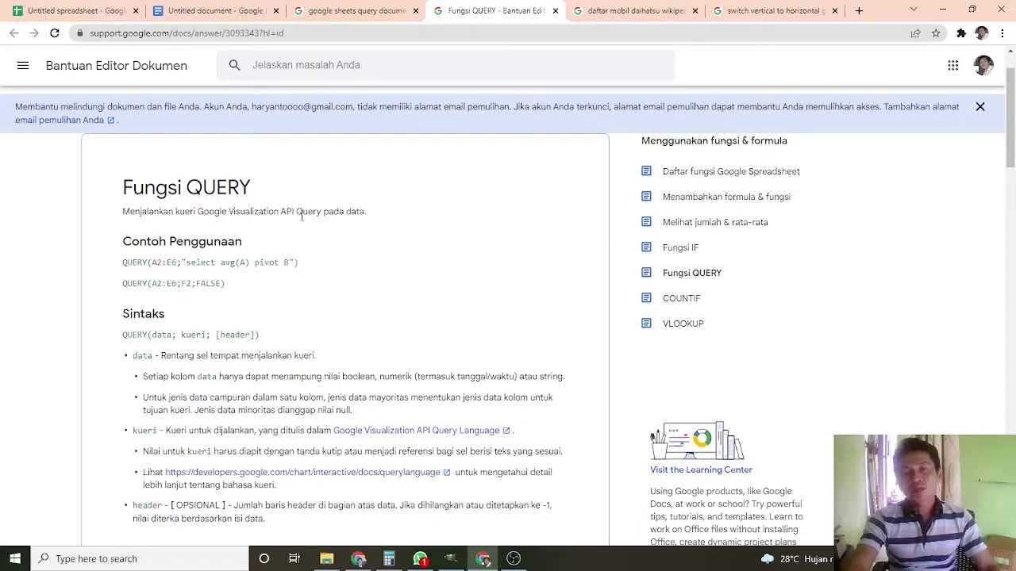
scroll(544, 401, down, 1)
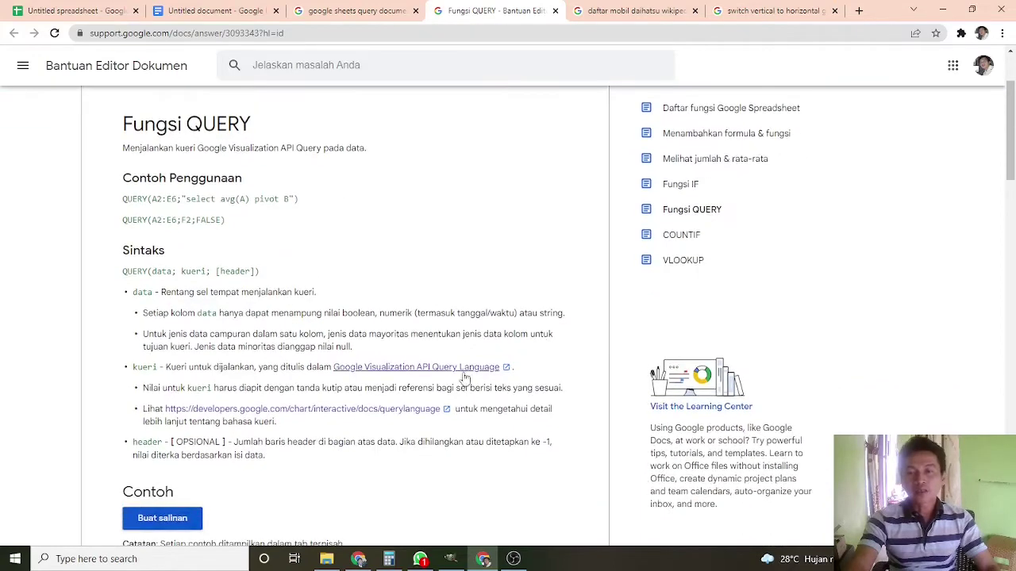
- Open and skim the linked Google Visualization API Query Language reference, and review the first usage example on the Fungsi QUERY page
middle_click(464, 366)
click(537, 8)
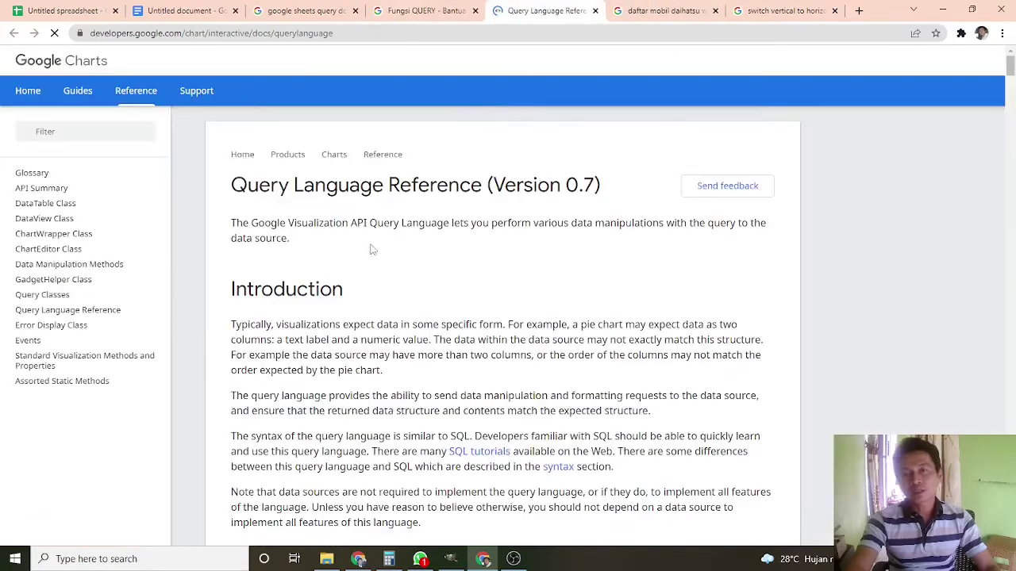
scroll(357, 329, down, 8)
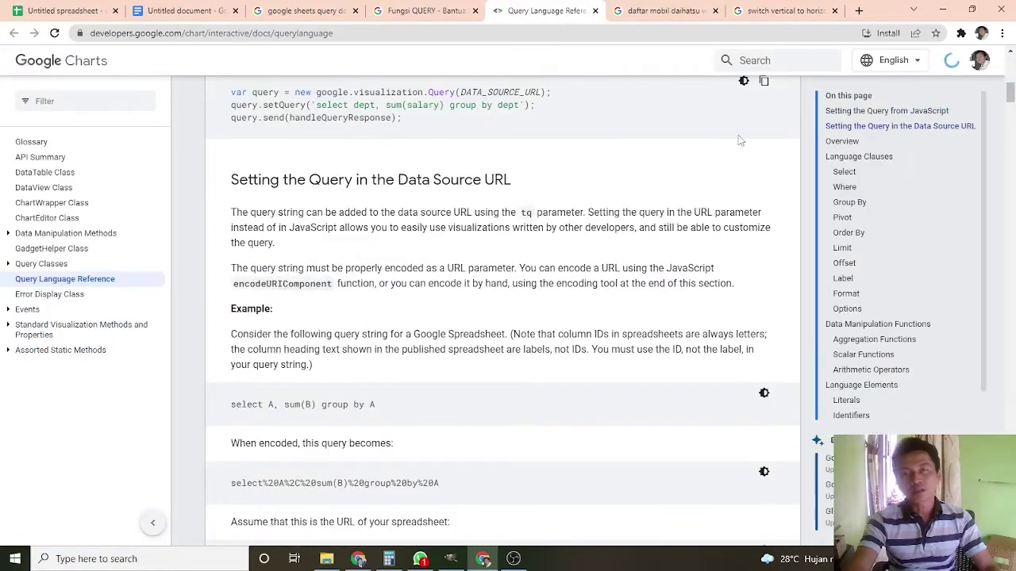
scroll(389, 168, down, 4)
click(431, 8)
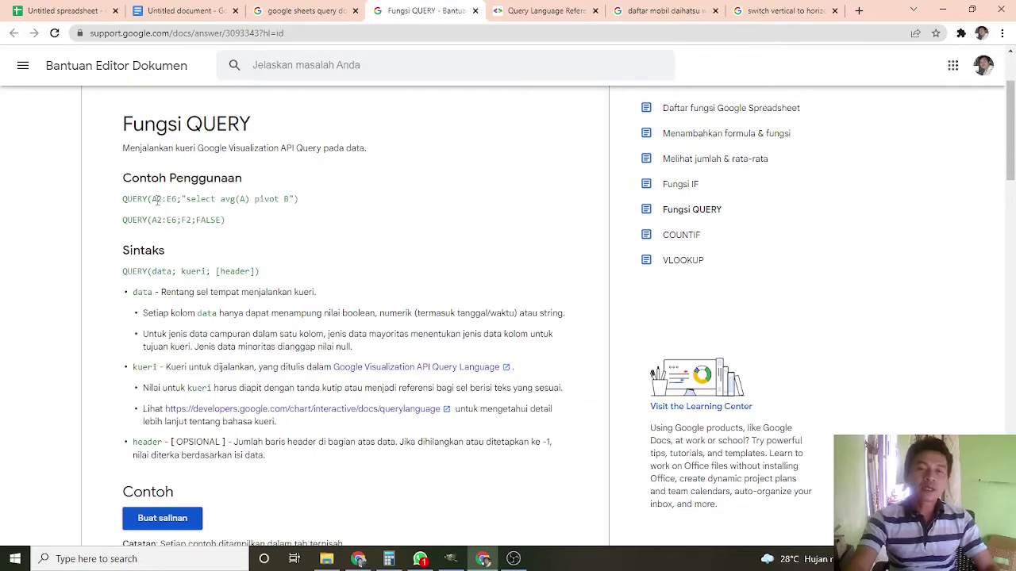
drag(148, 200, 275, 187)
- Return to the spreadsheet and start a QUERY formula in cell F3 of Sheet3 using the data range datakendaraan!A2:C28
click(203, 12)
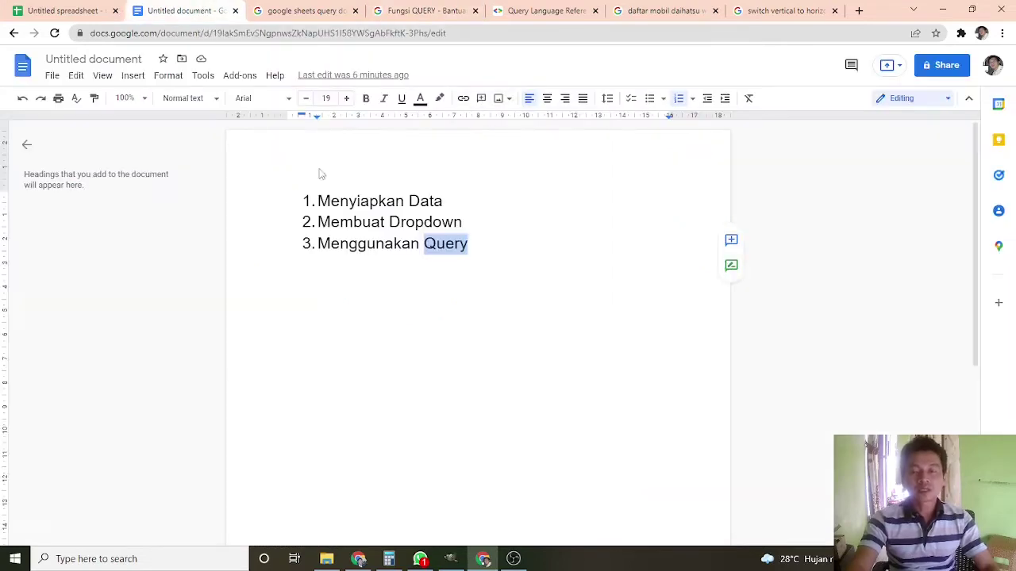
click(63, 10)
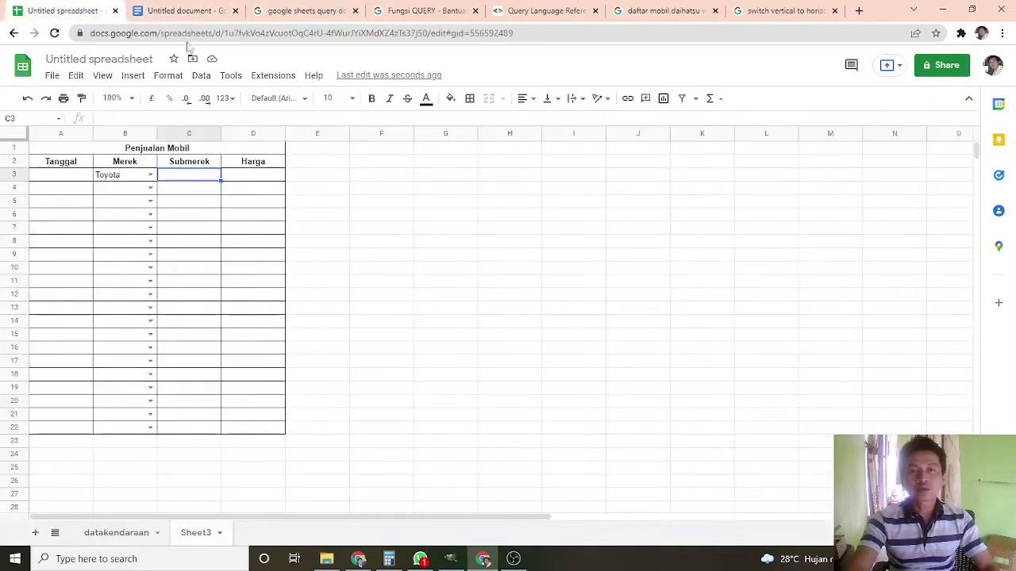
click(371, 177)
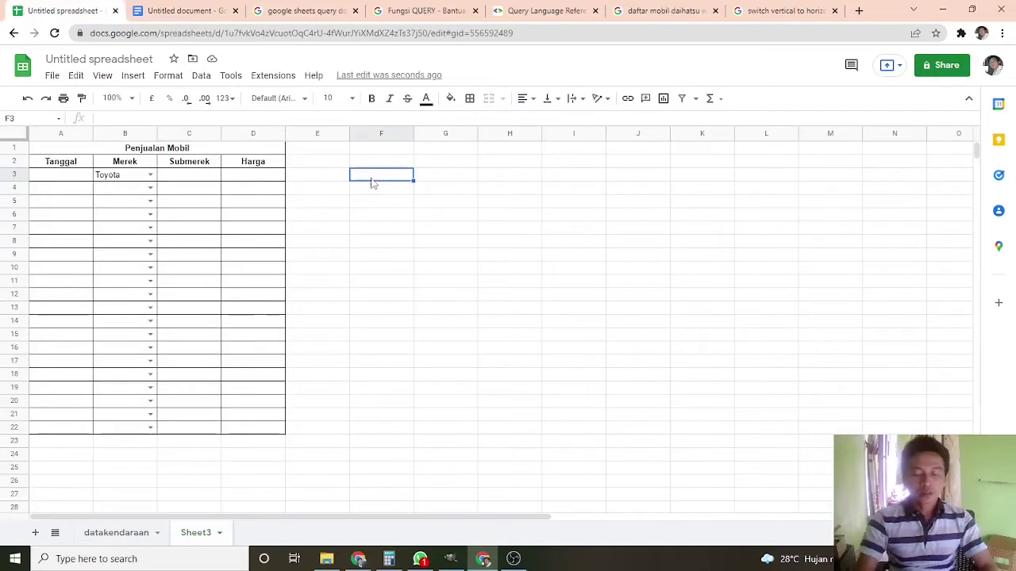
text(=QUER)
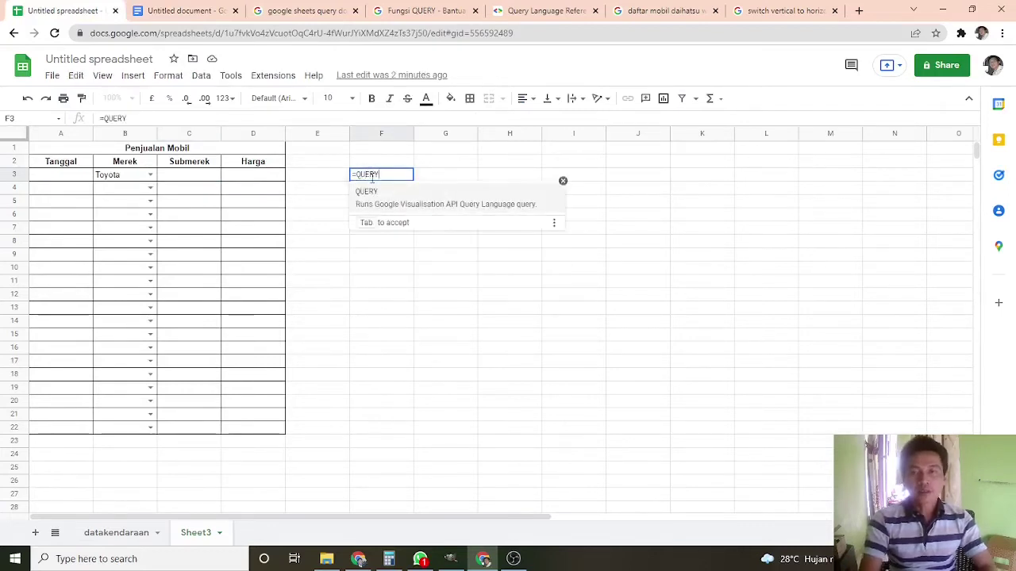
text(Y()
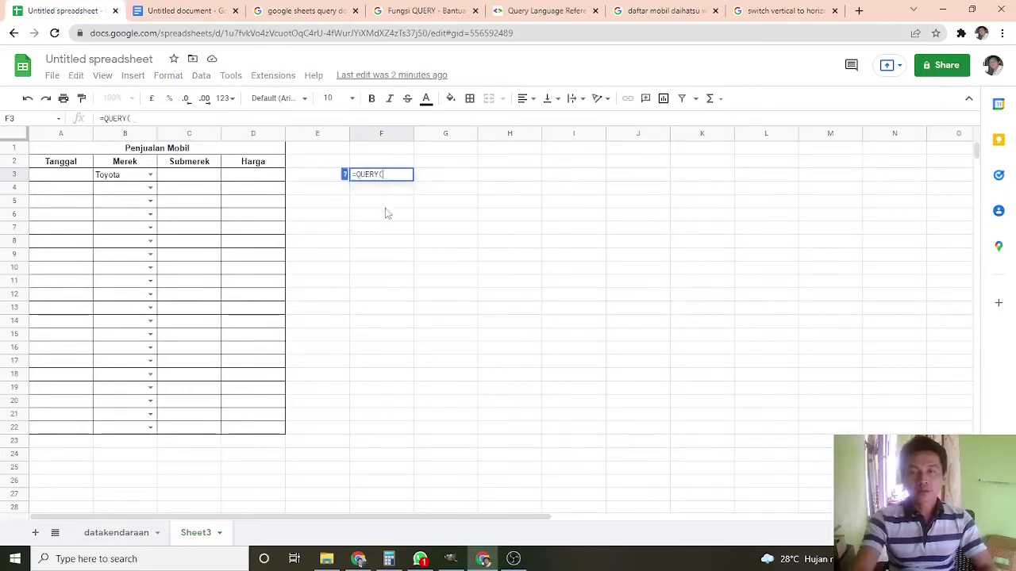
click(95, 534)
click(60, 168)
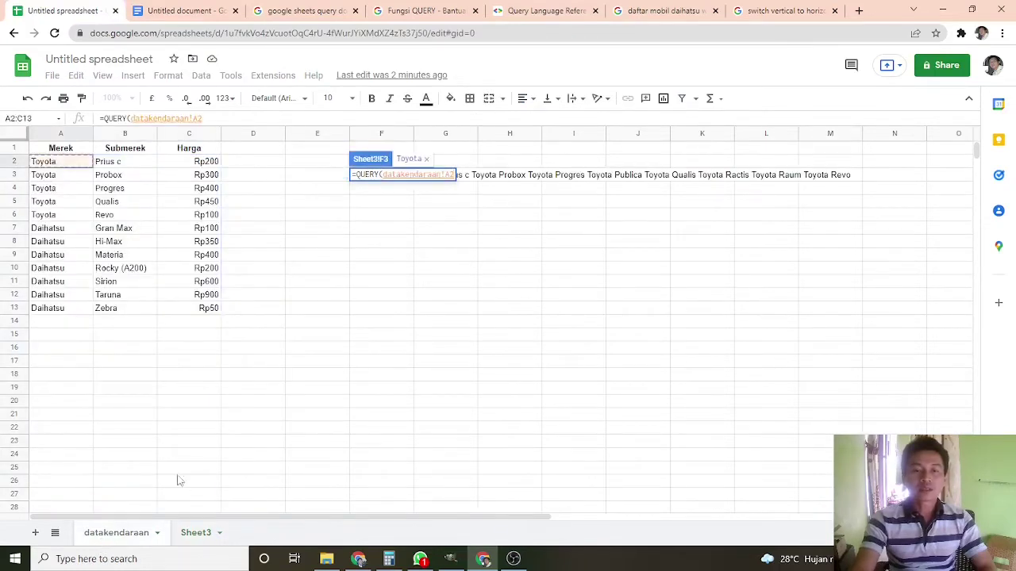
shift+click(191, 509)
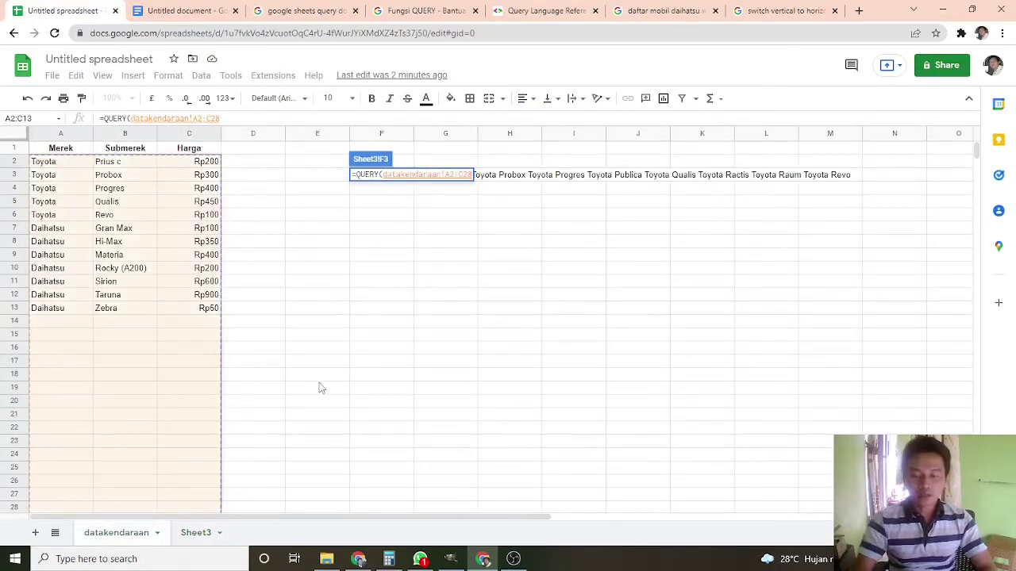
- Complete the QUERY formula in F3 with the query string "SELECT B WHERE A = 'Toyota'"
text(;"")
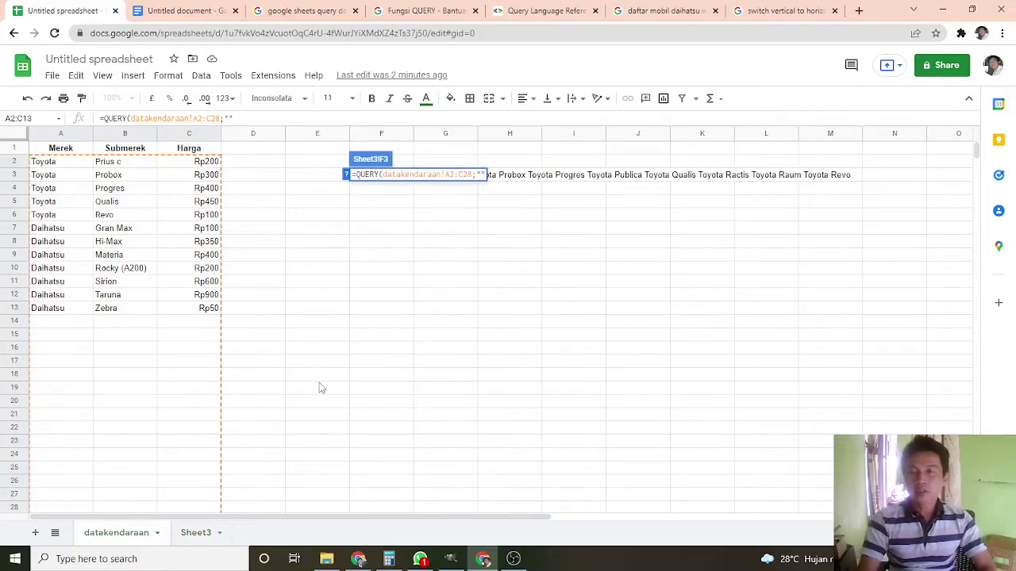
text(SELECT )
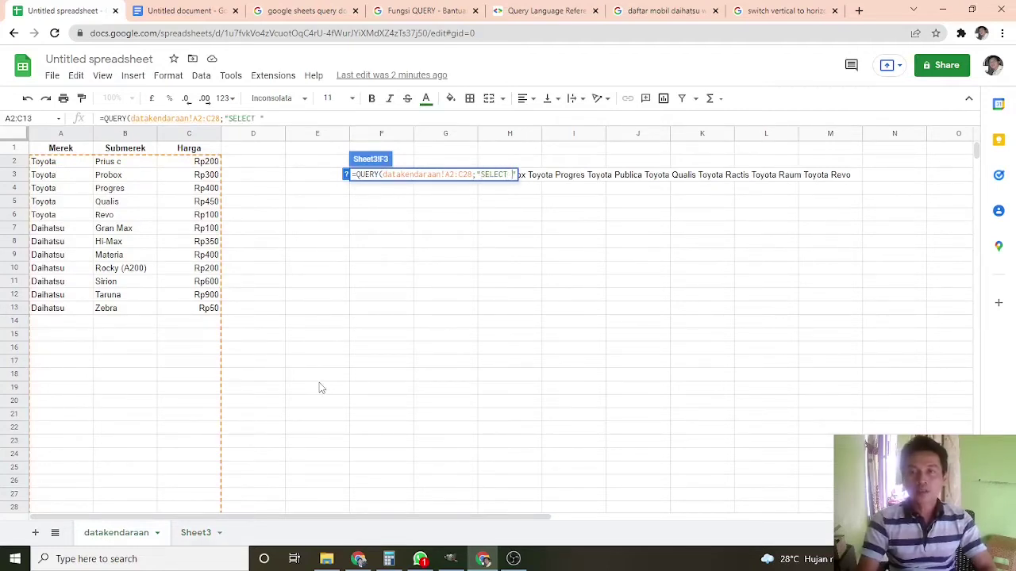
text(B)
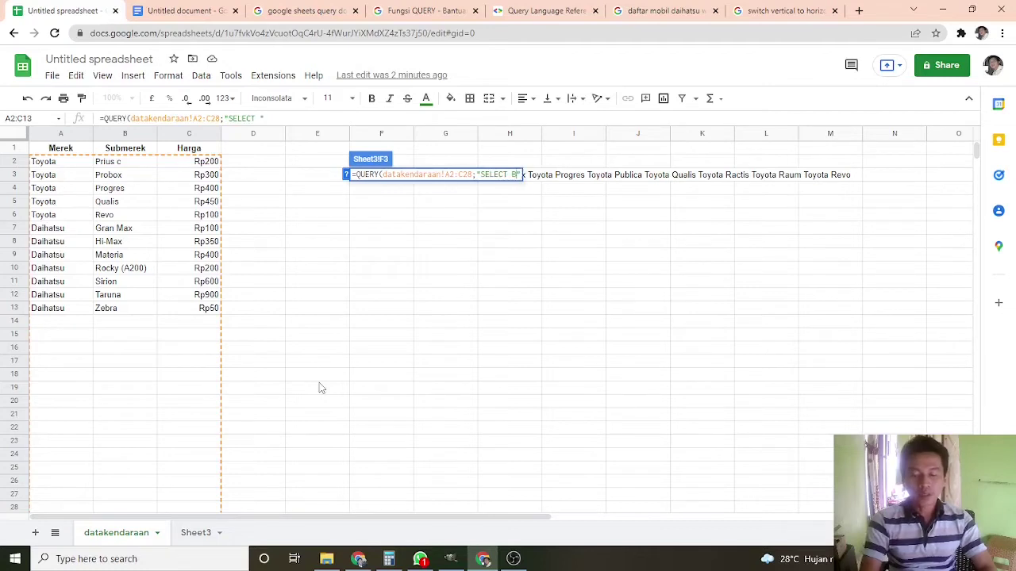
text( WHERE A)
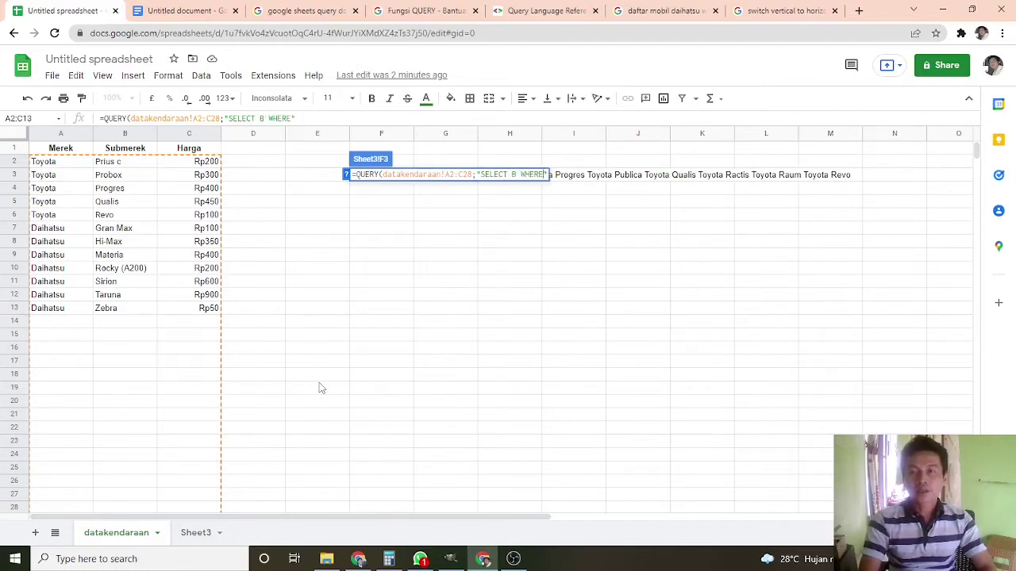
text( = )
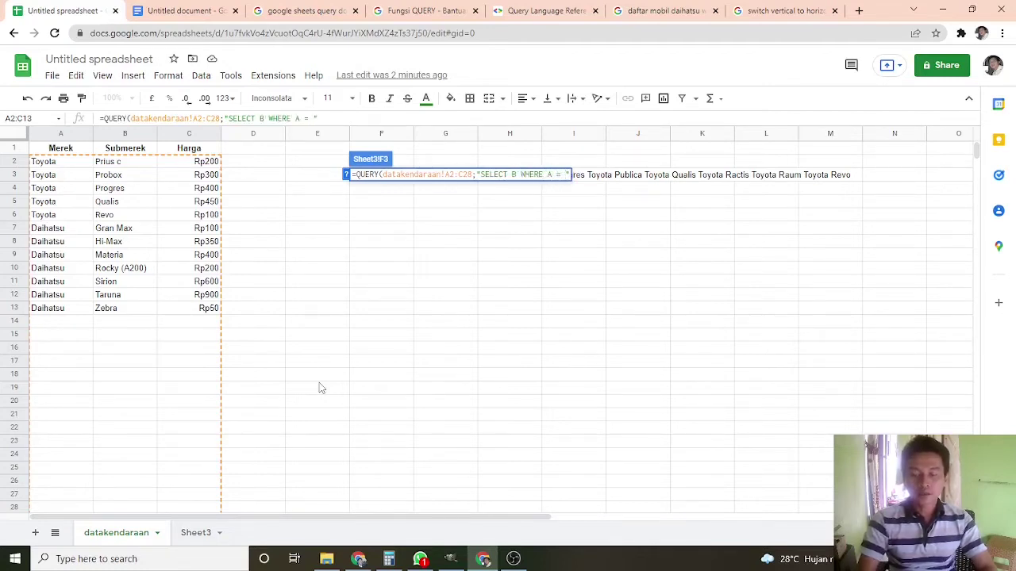
text(''tO)
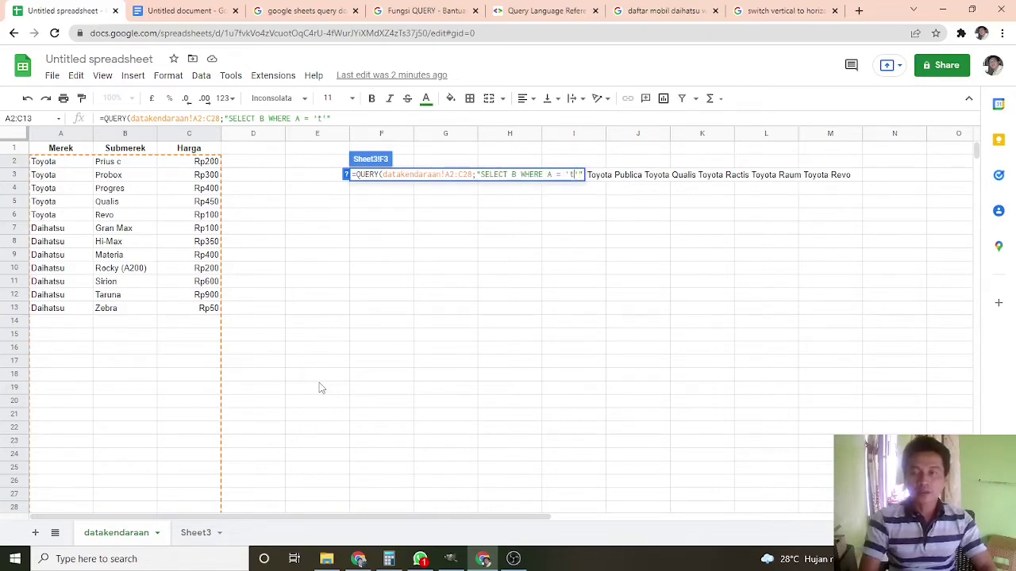
key(BackSpace)
key(BackSpace)
text(Toyota'")
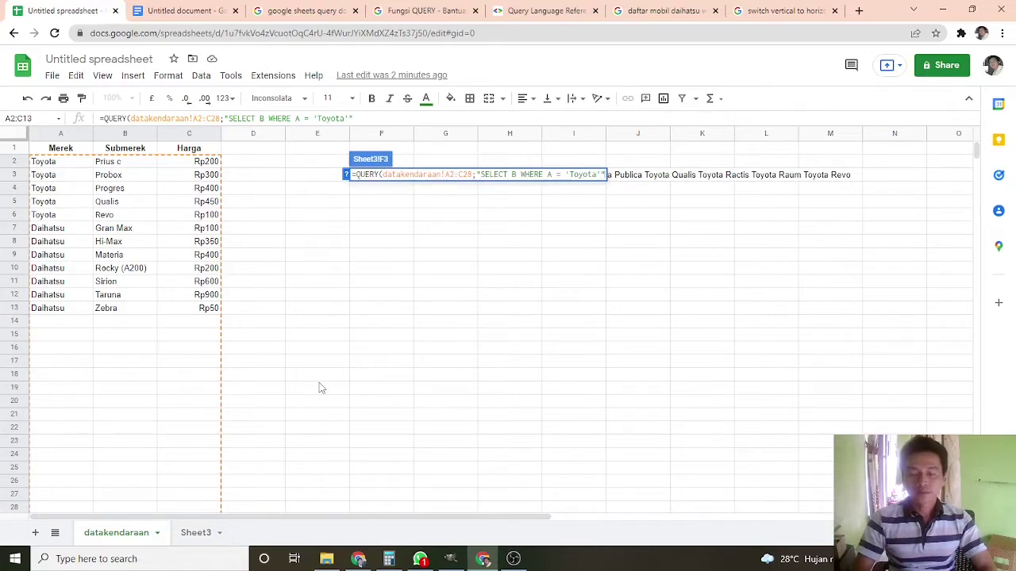
text())
key(Return)
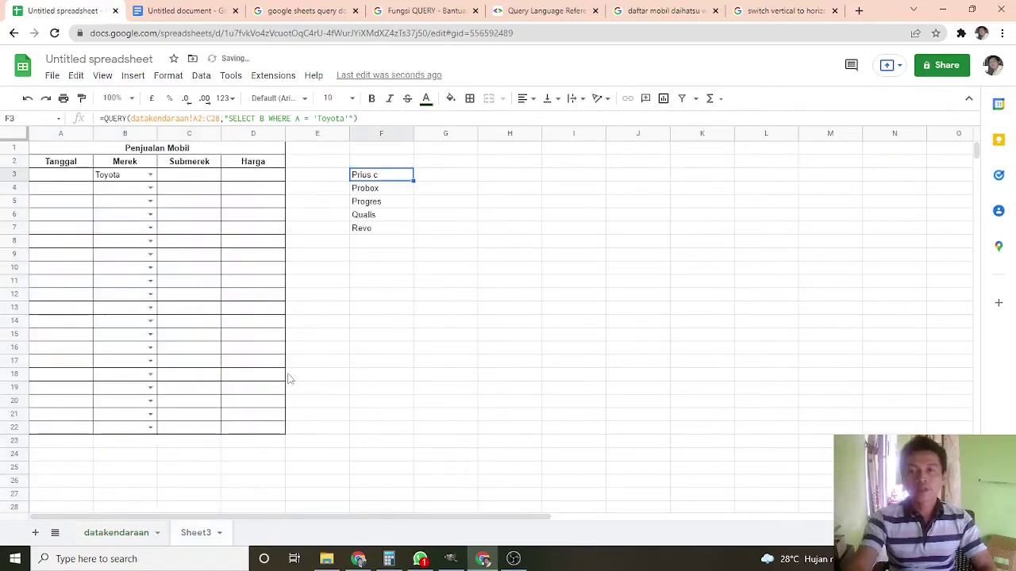
click(371, 231)
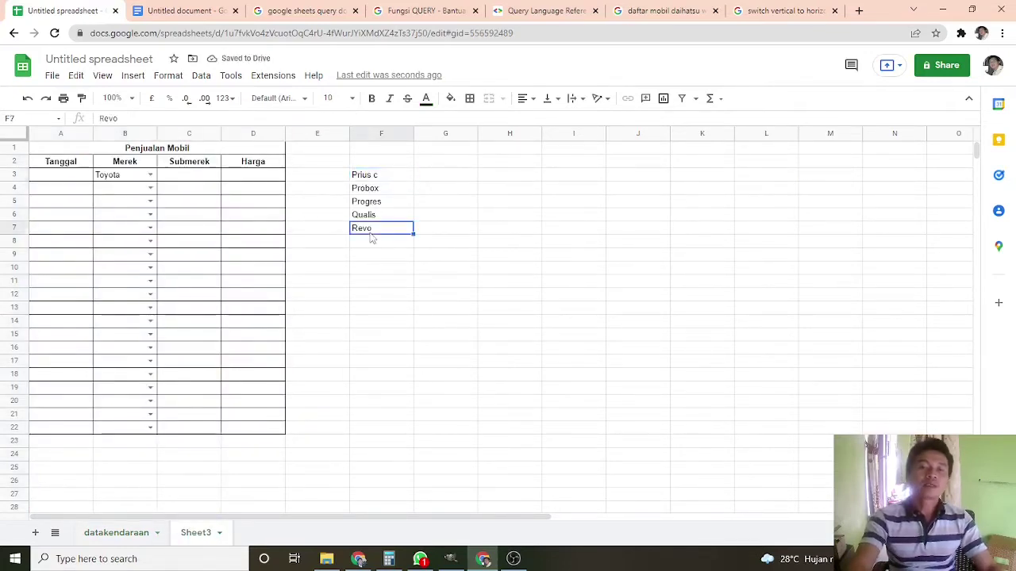
click(374, 178)
click(374, 229)
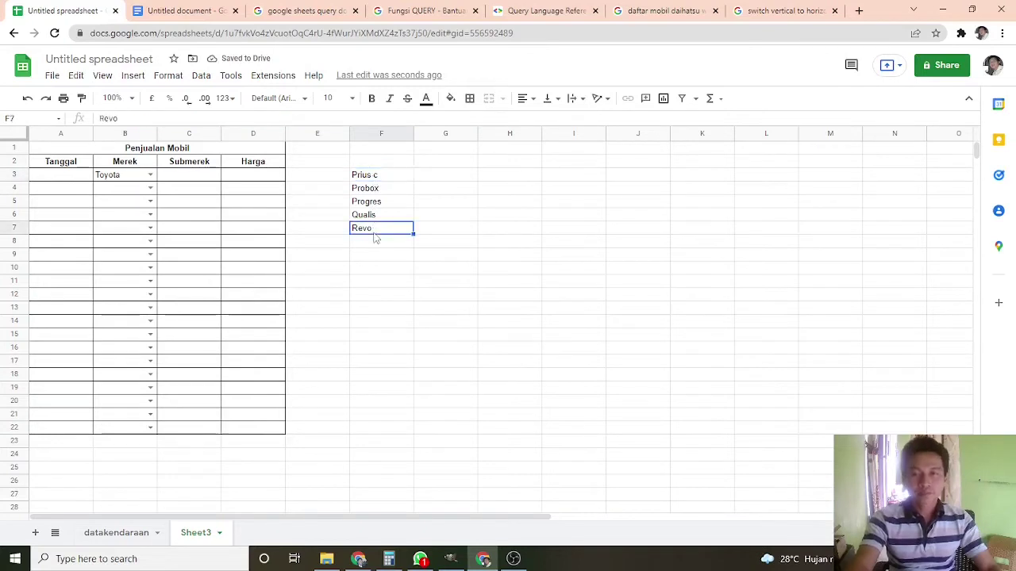
- Replace the literal Toyota in F3's query string with closing and reopening double quotes joined by two ampersands, leaving room for a cell reference
click(368, 180)
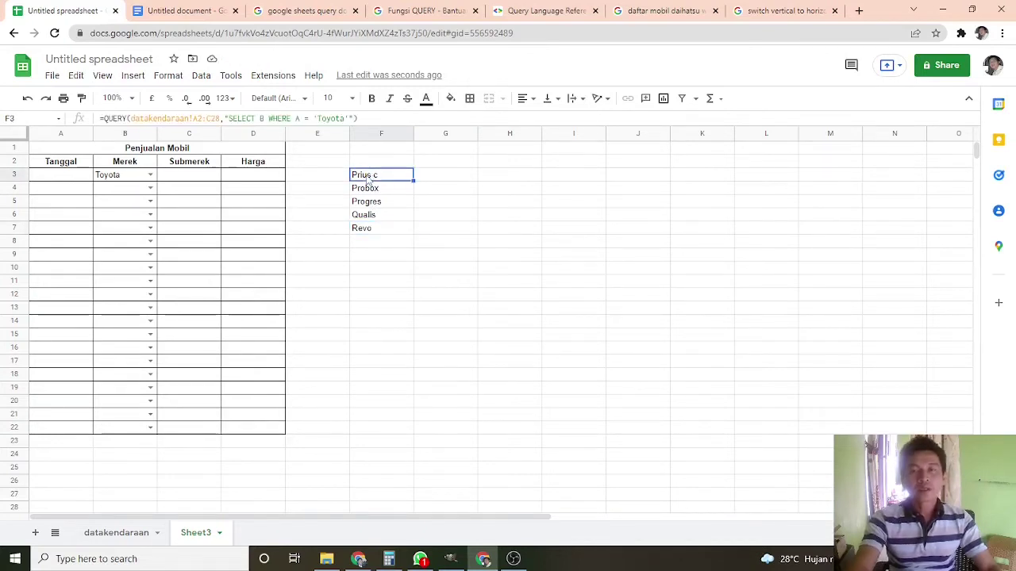
click(324, 121)
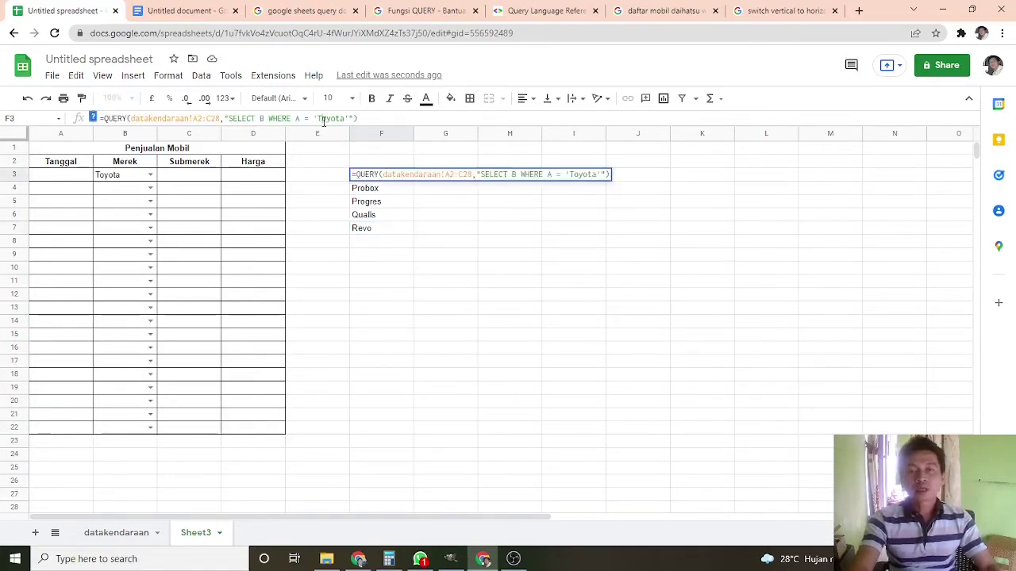
double_click(324, 121)
click(327, 120)
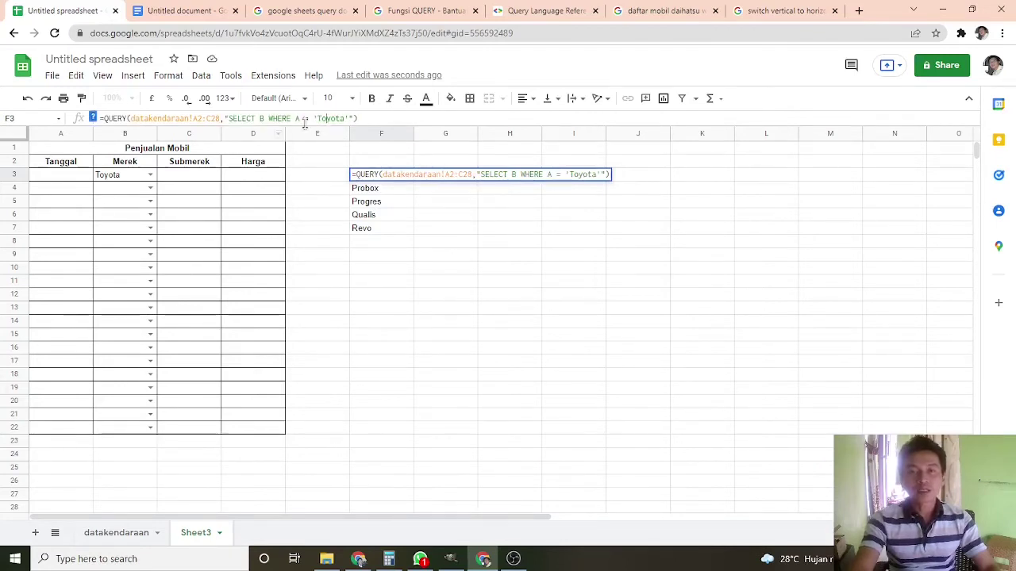
drag(318, 119, 348, 118)
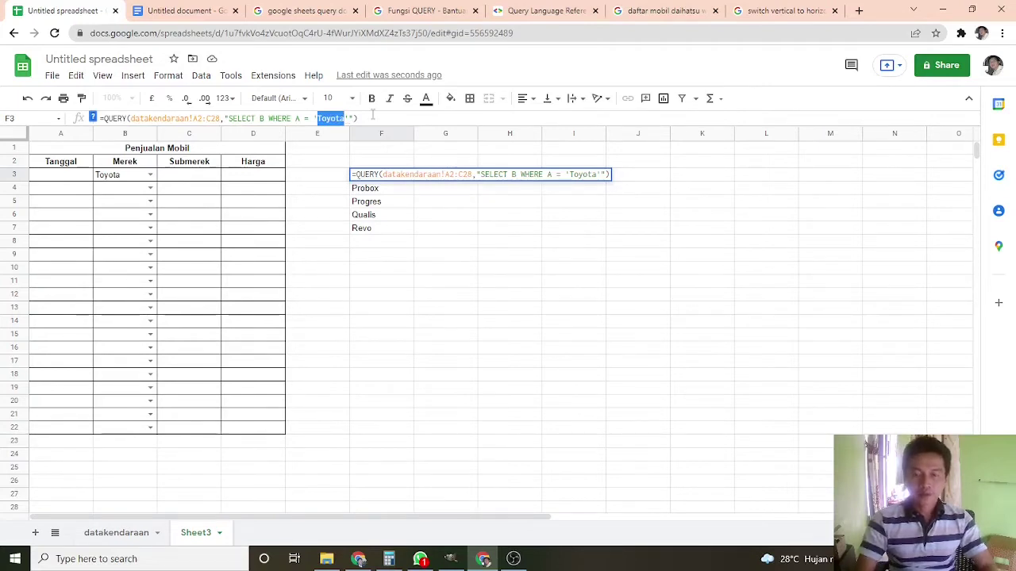
key(BackSpace)
text("")
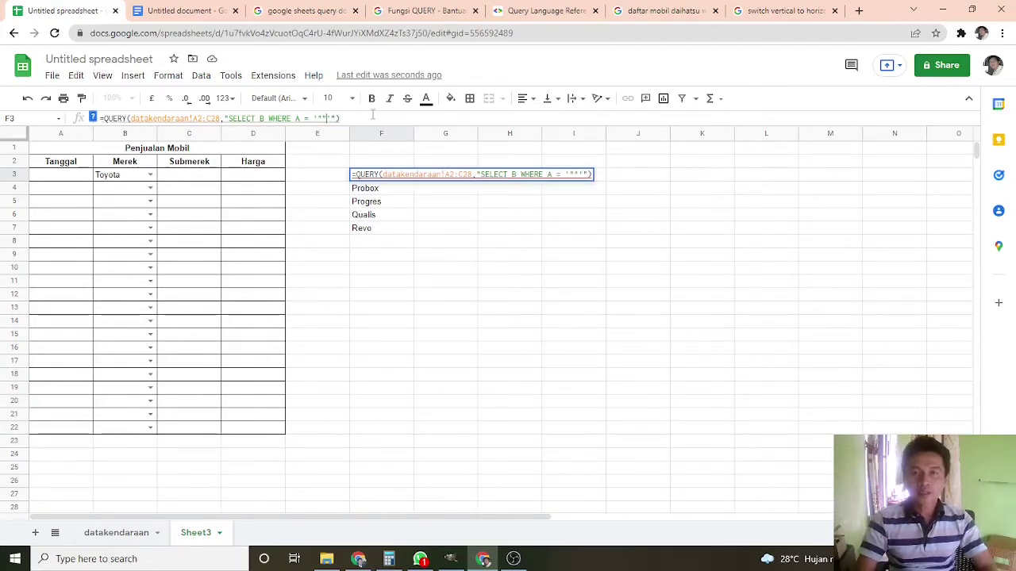
key(Left)
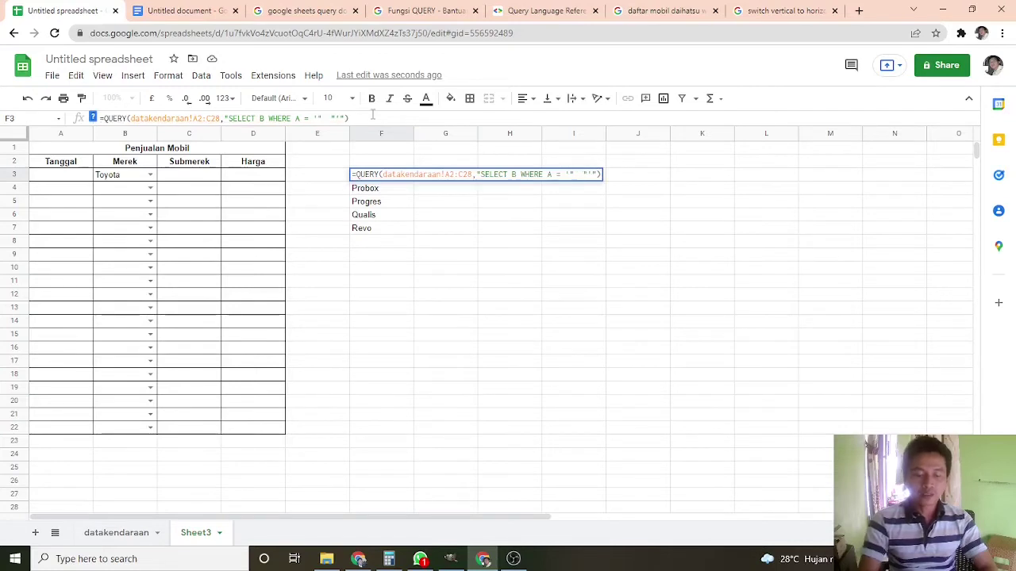
text(&&)
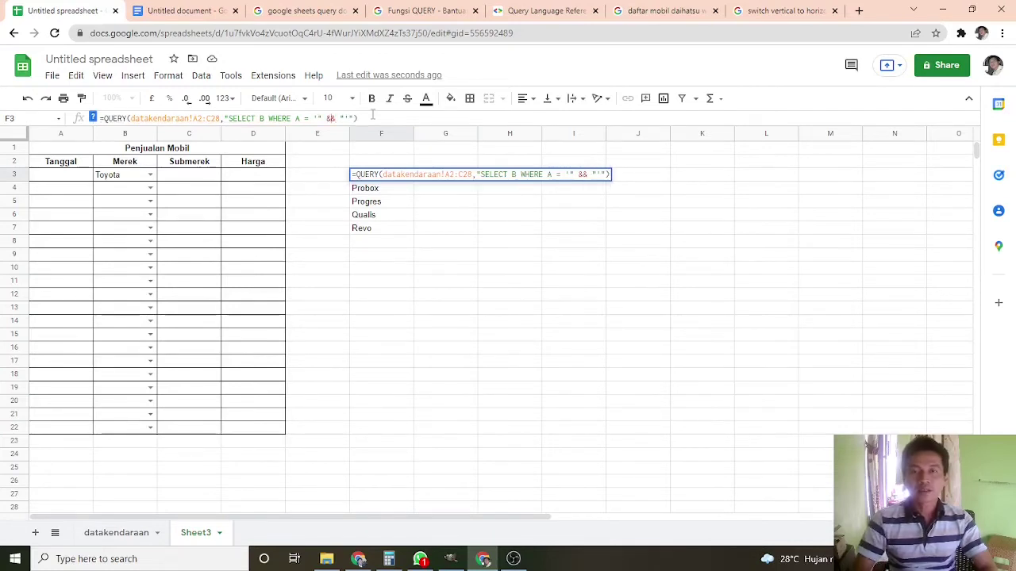
key(Left)
key(Left)
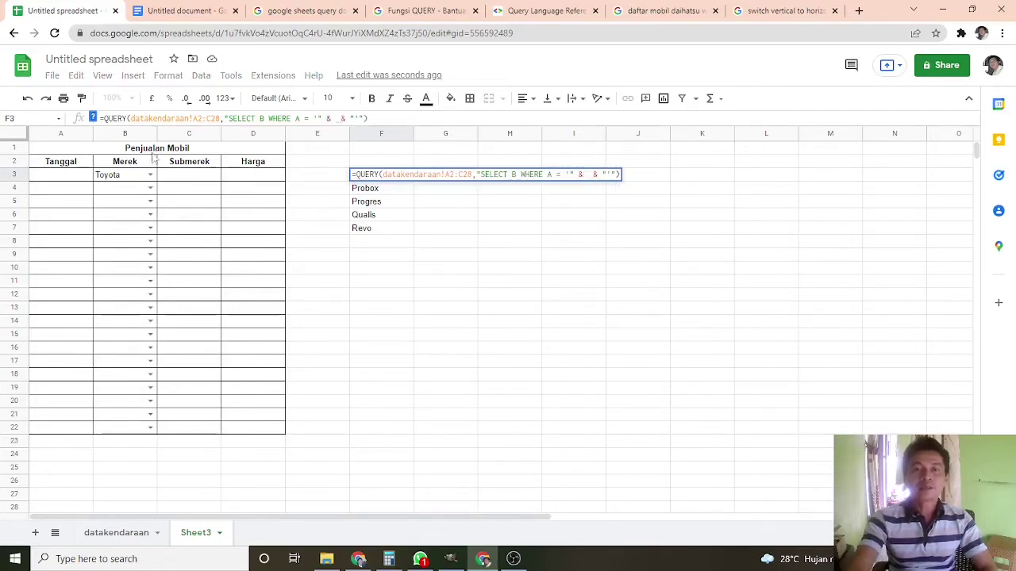
- Insert the B3 reference between the ampersands in F3's formula, and choose Daihatsu as the brand in B3
click(131, 180)
key(Return)
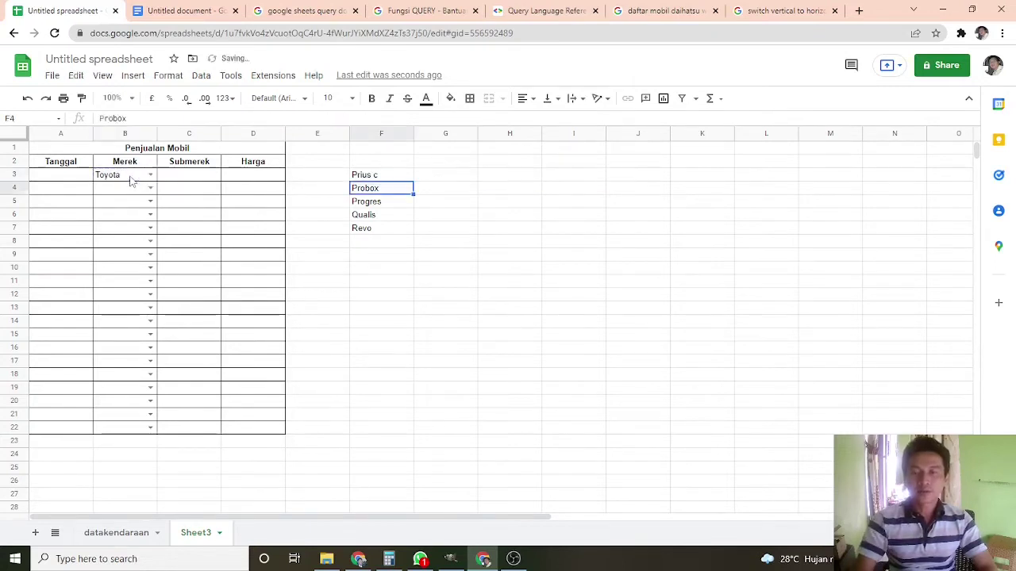
click(150, 174)
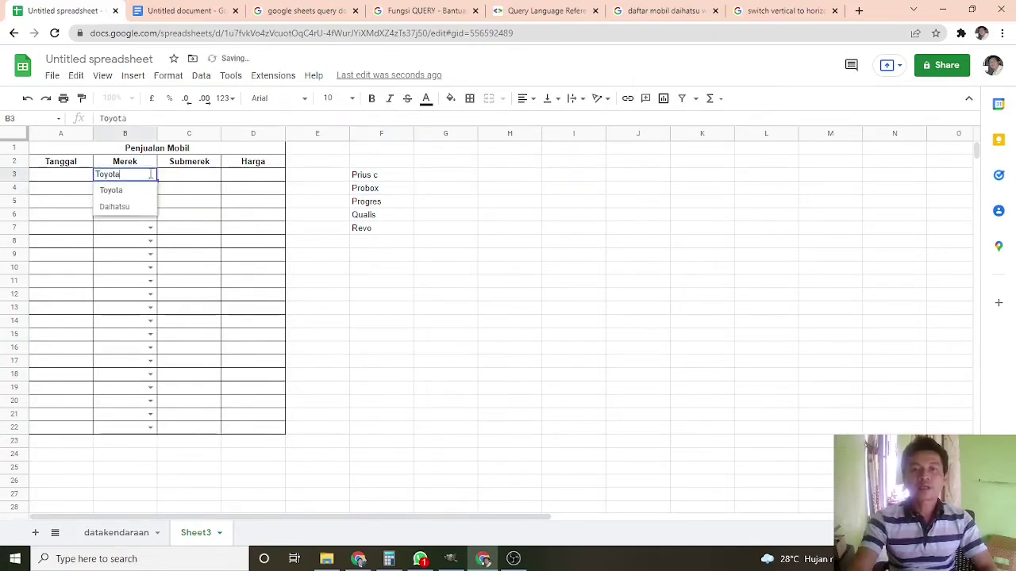
click(114, 207)
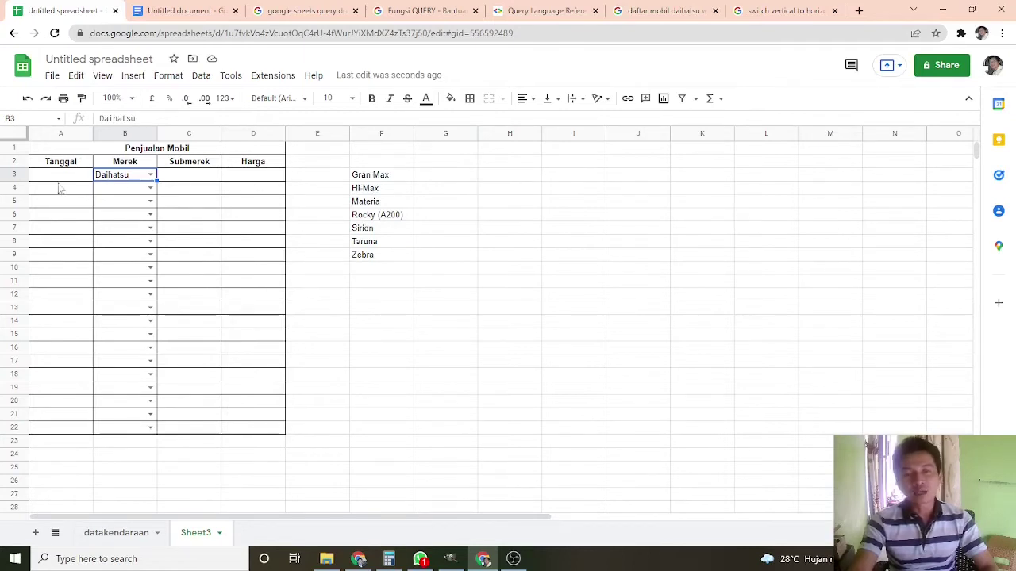
- Wrap the QUERY formula in F3 in TRANSPOSE so the submodels are listed horizontally along row 3
click(375, 174)
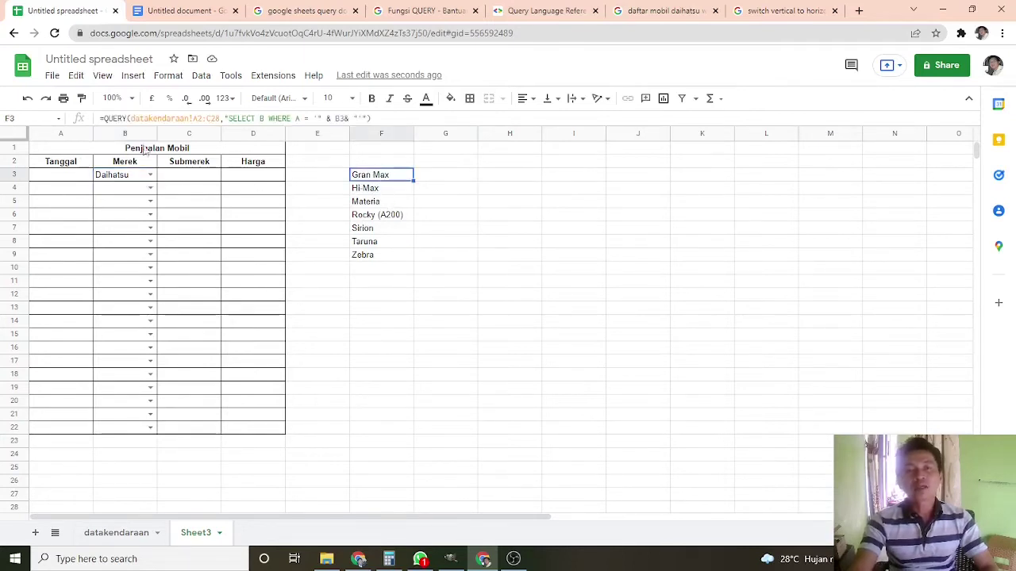
click(106, 119)
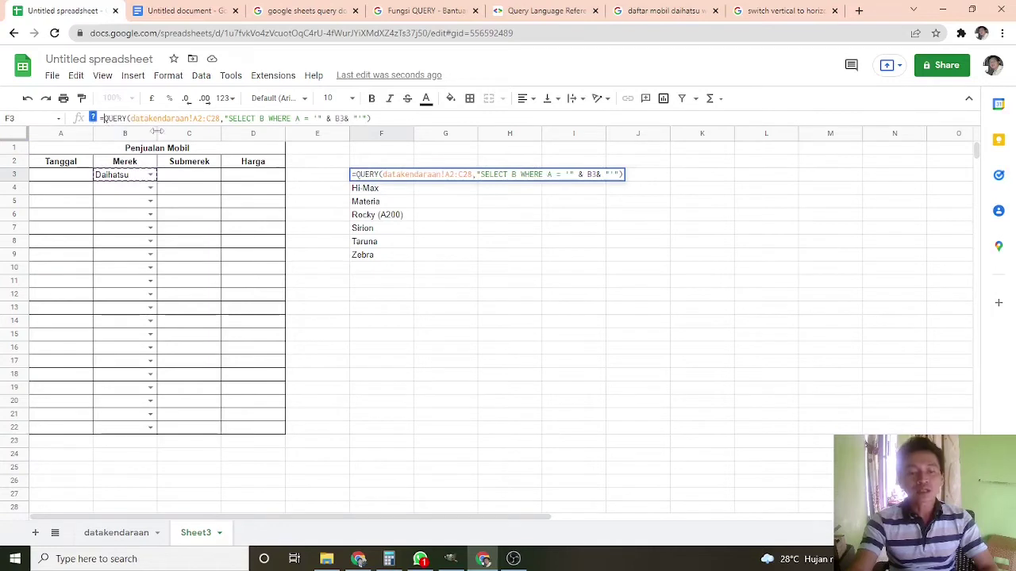
text(TRANS)
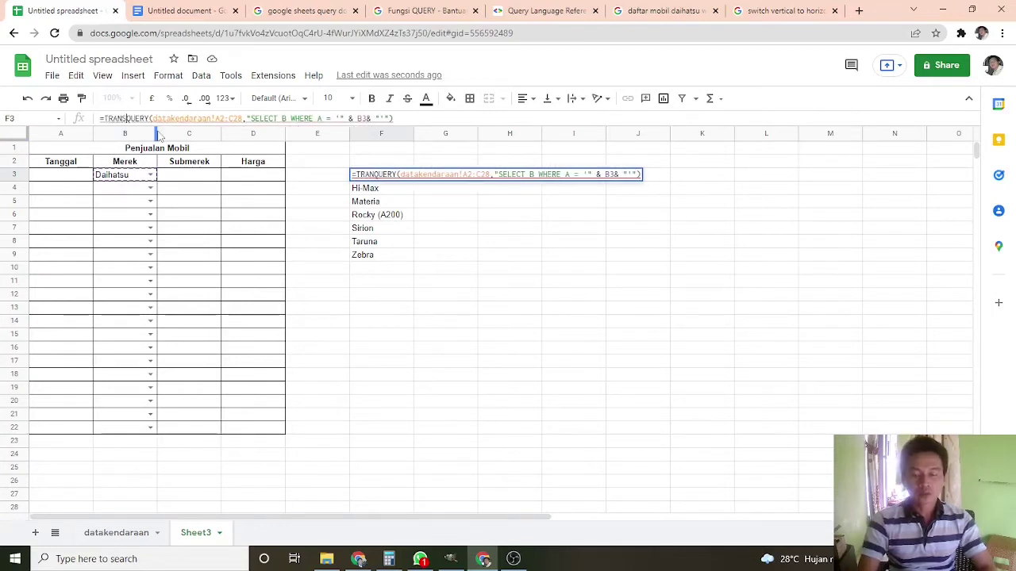
text(POSE()
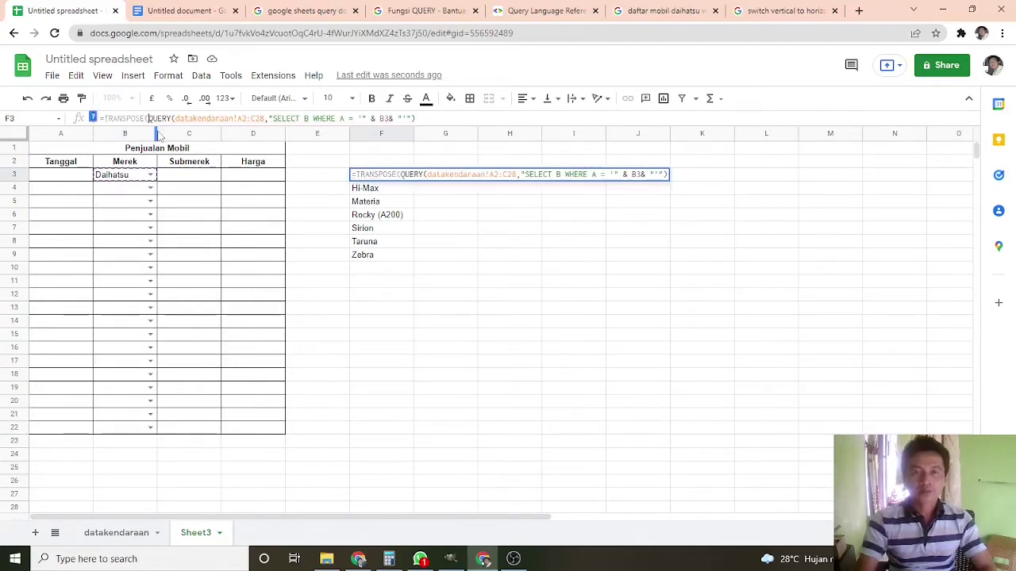
click(433, 117)
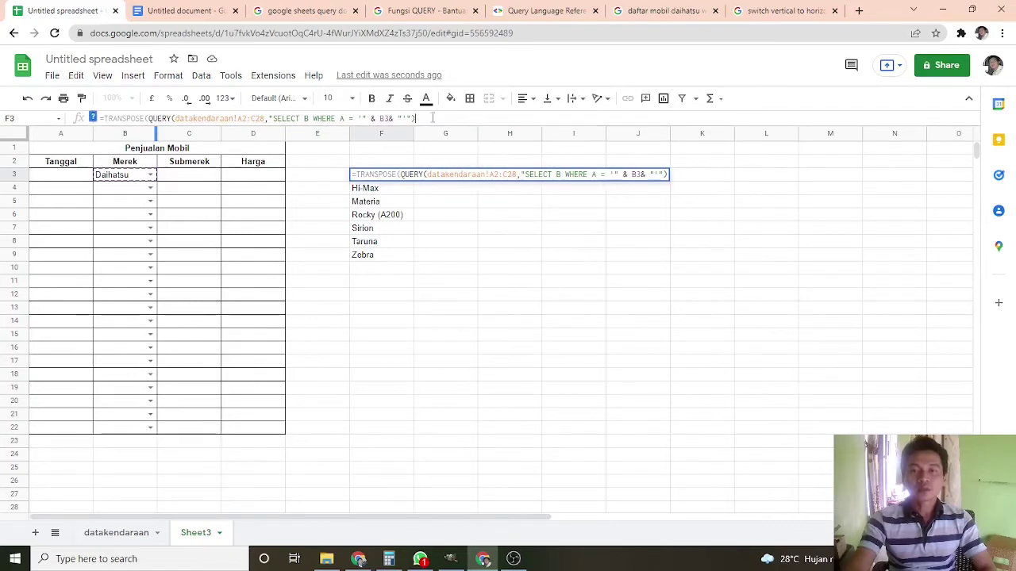
text())
key(Return)
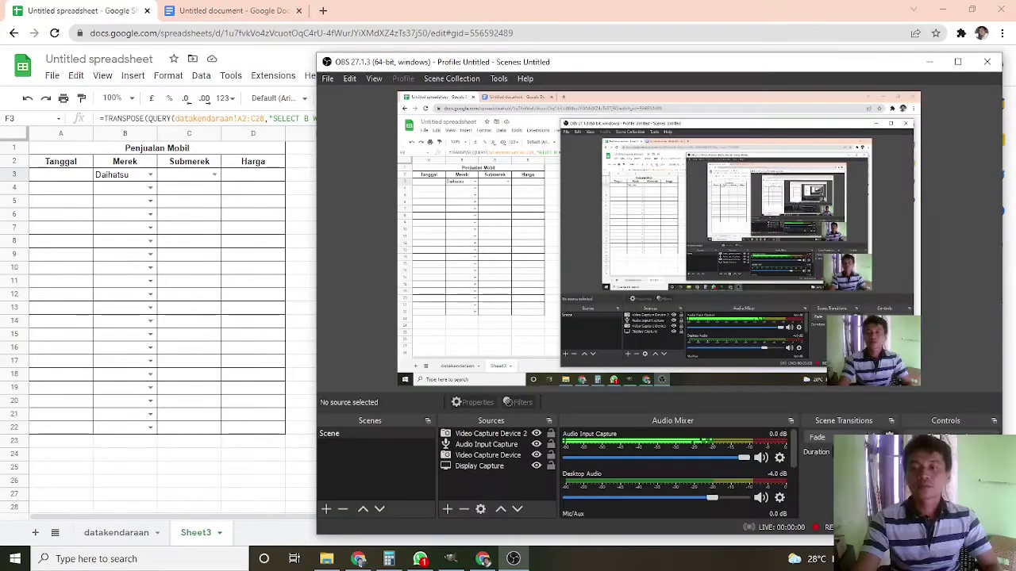
click(332, 334)
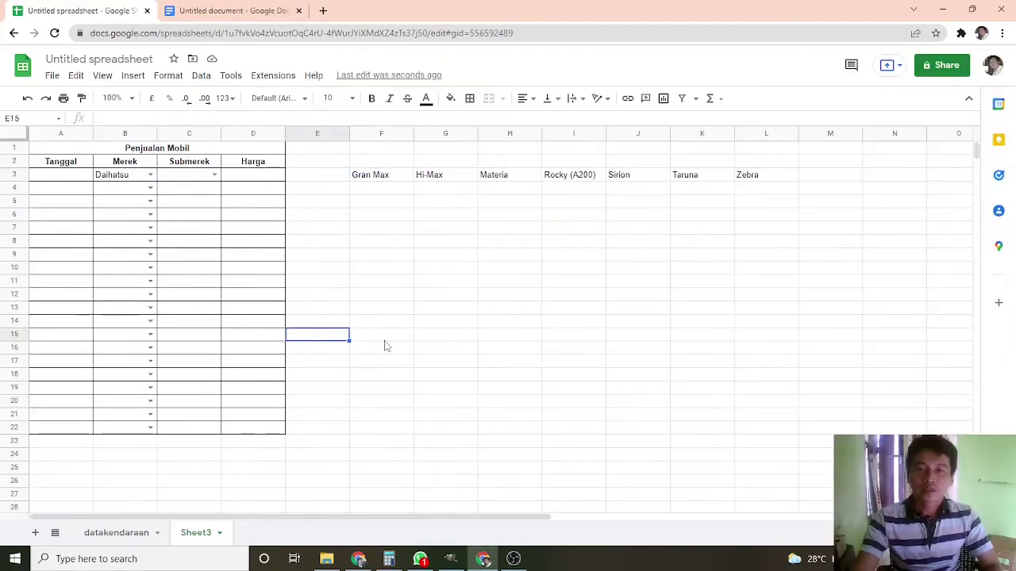
- Copy the whole TRANSPOSE/QUERY formula from F3 on Sheet3 and clear the cell
click(371, 182)
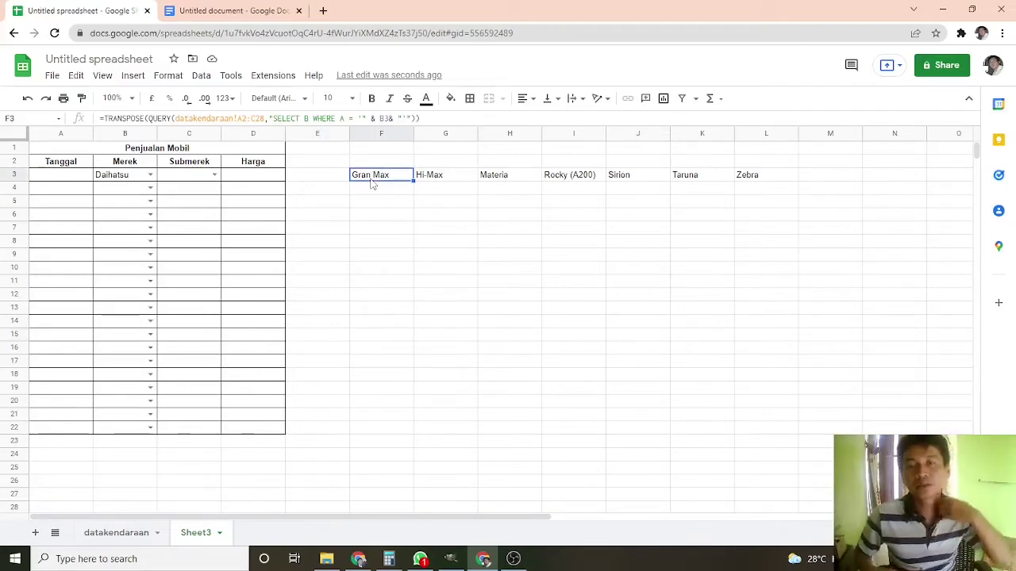
click(442, 121)
key(ctrl+a)
key(ctrl+c)
key(BackSpace)
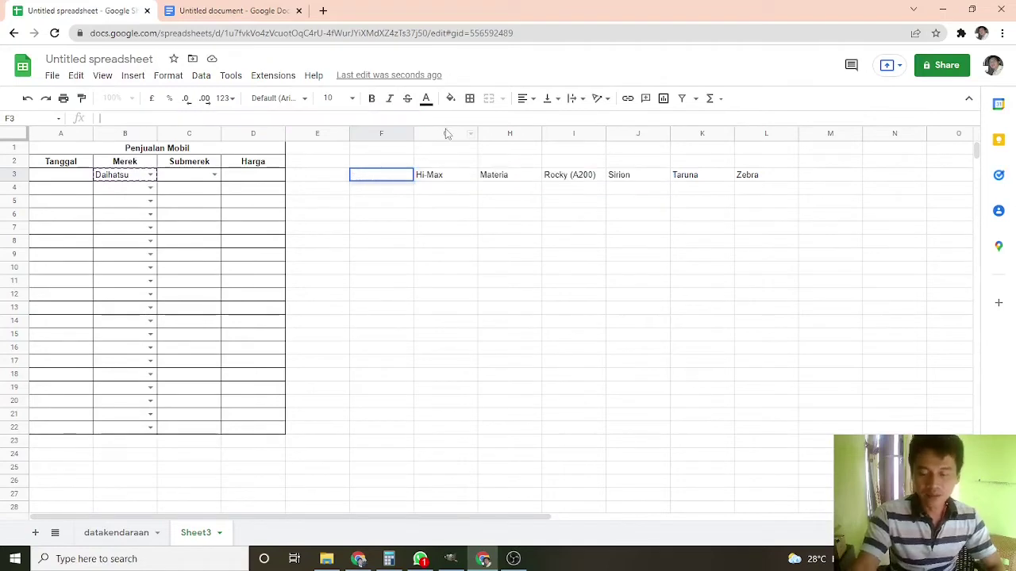
key(Return)
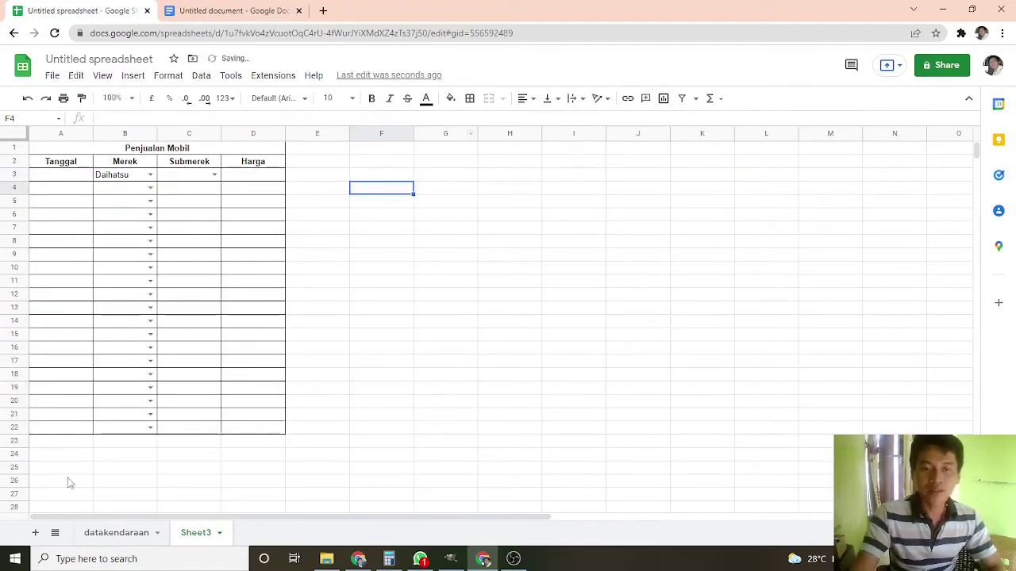
- Rename Sheet3 as penjualan
click(108, 535)
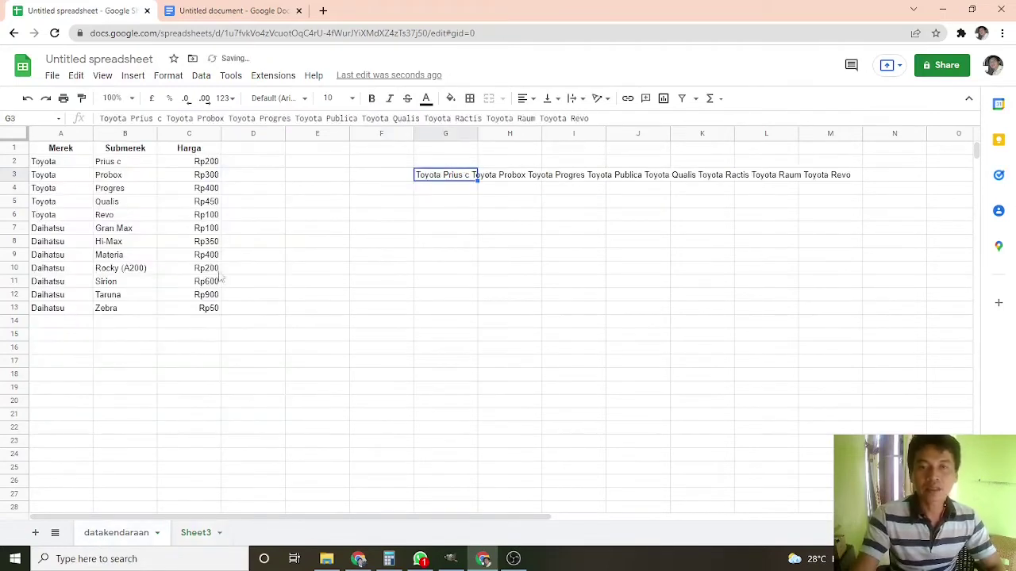
click(209, 533)
right_click(209, 534)
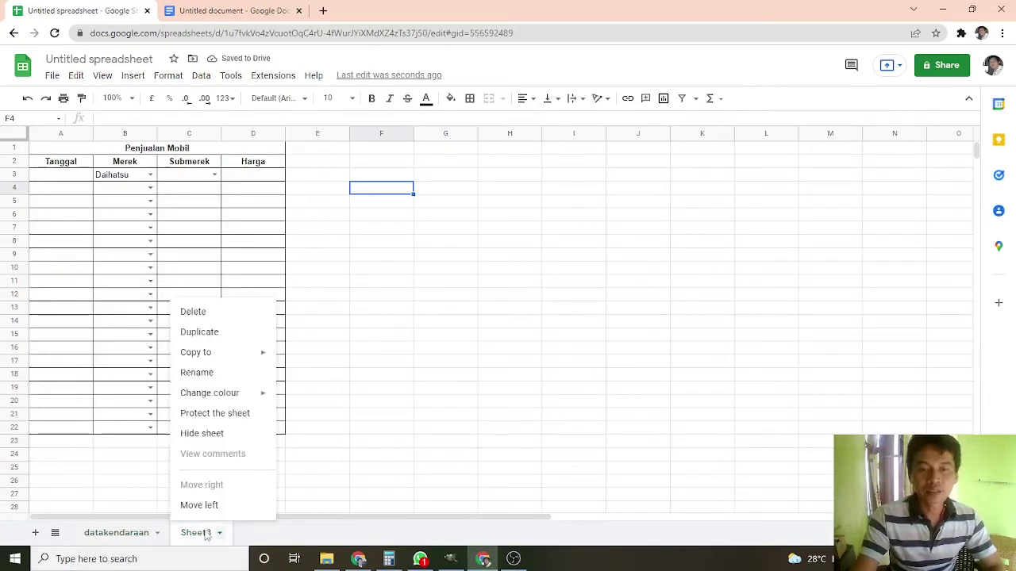
click(200, 373)
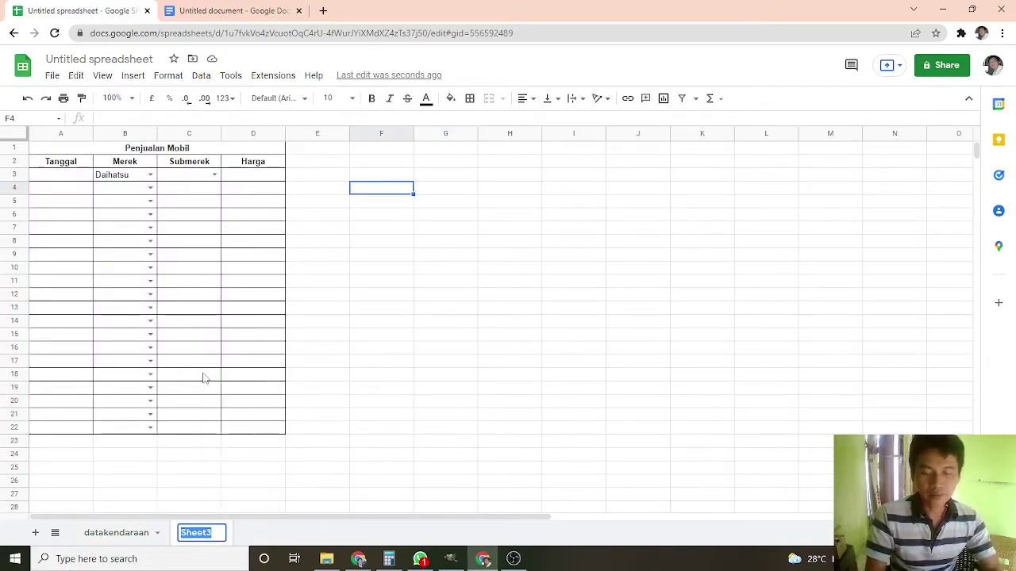
text(penjualan)
key(Return)
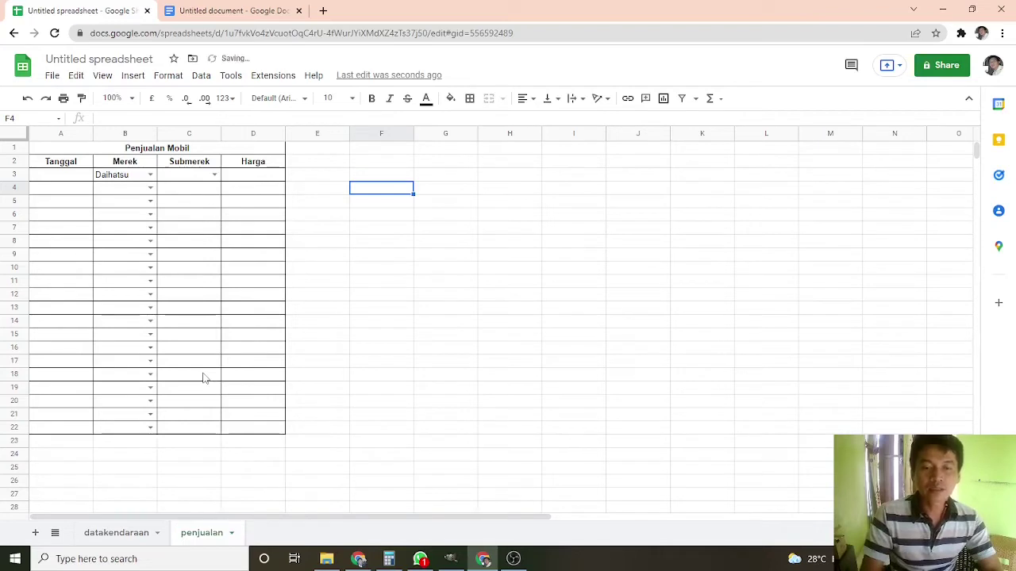
- Paste the copied TRANSPOSE/QUERY formula into cell E2 of the datakendaraan sheet
click(115, 533)
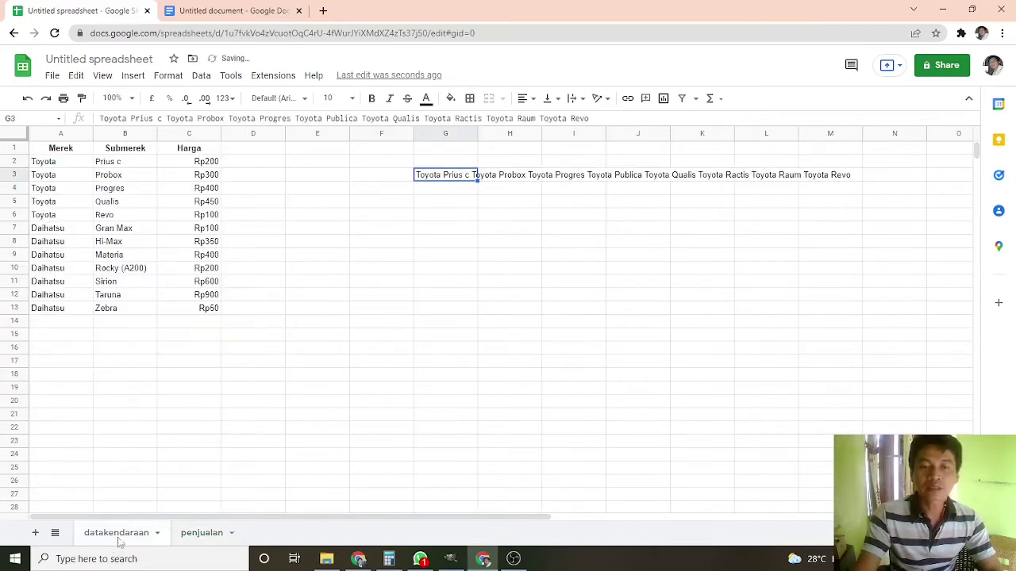
click(324, 164)
key(ctrl+v)
key(F2)
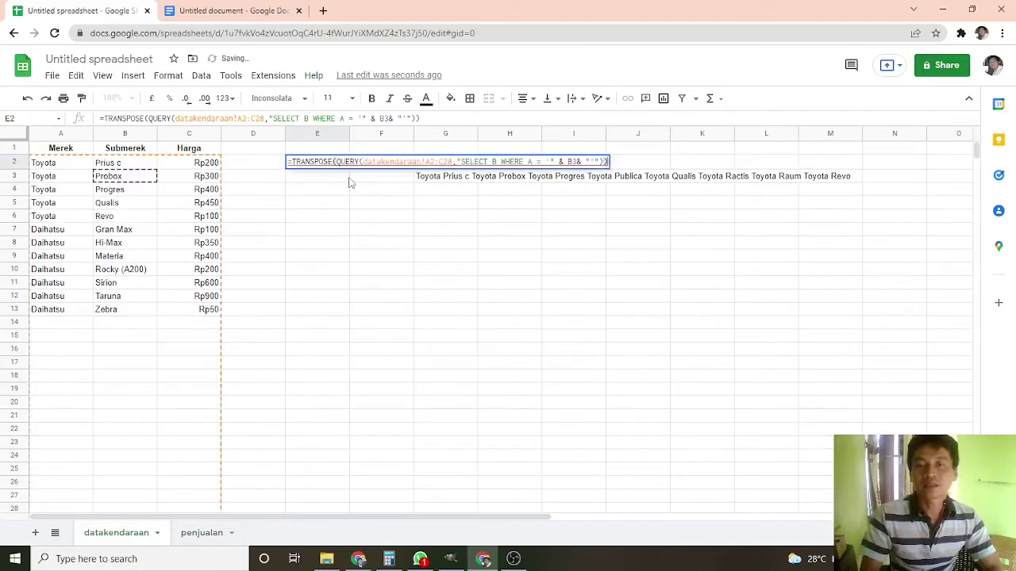
key(Return)
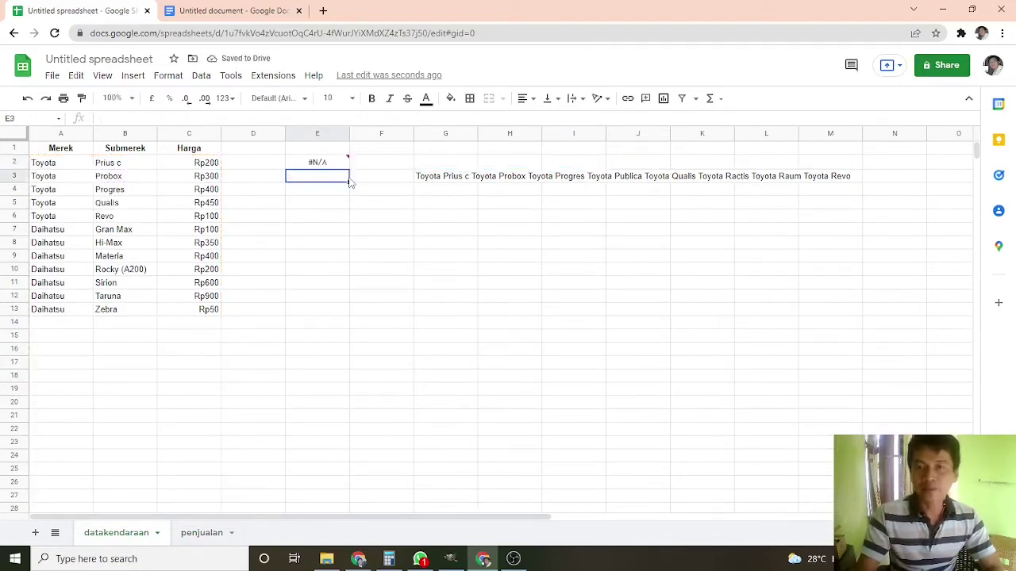
- Delete the leftover text listing Toyota models from cell G3 of the datakendaraan sheet
click(442, 178)
key(F2)
key(ctrl+a)
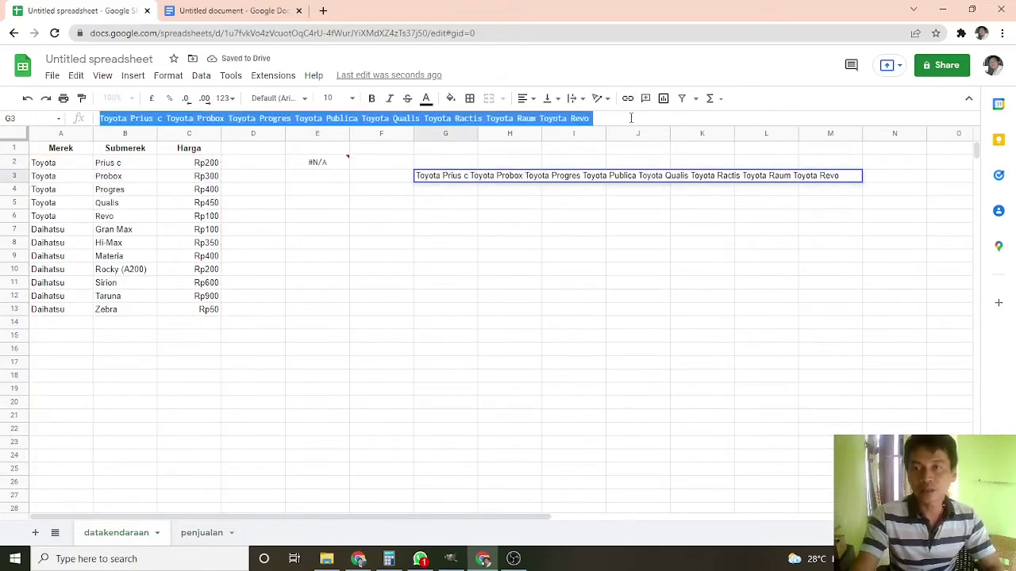
key(Delete)
key(Return)
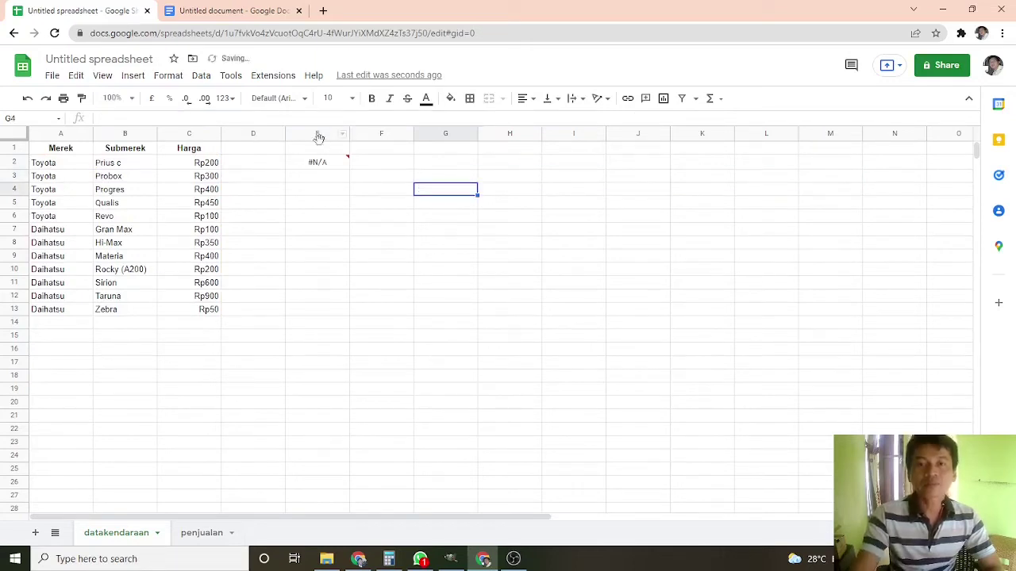
- Change the B3 reference in E2's formula to penjualan!B3 so it reads the brand from the penjualan sheet
click(320, 164)
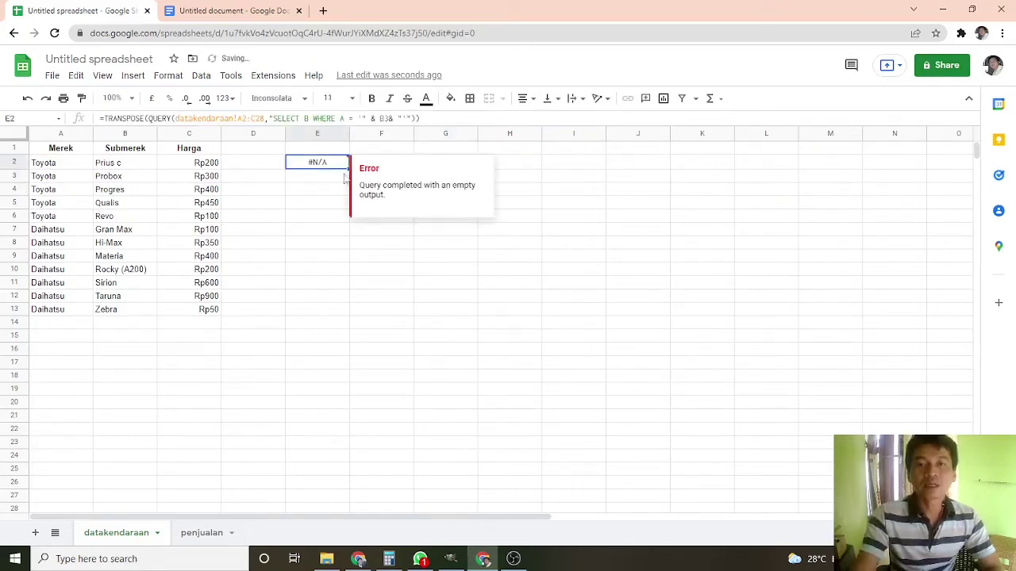
click(380, 118)
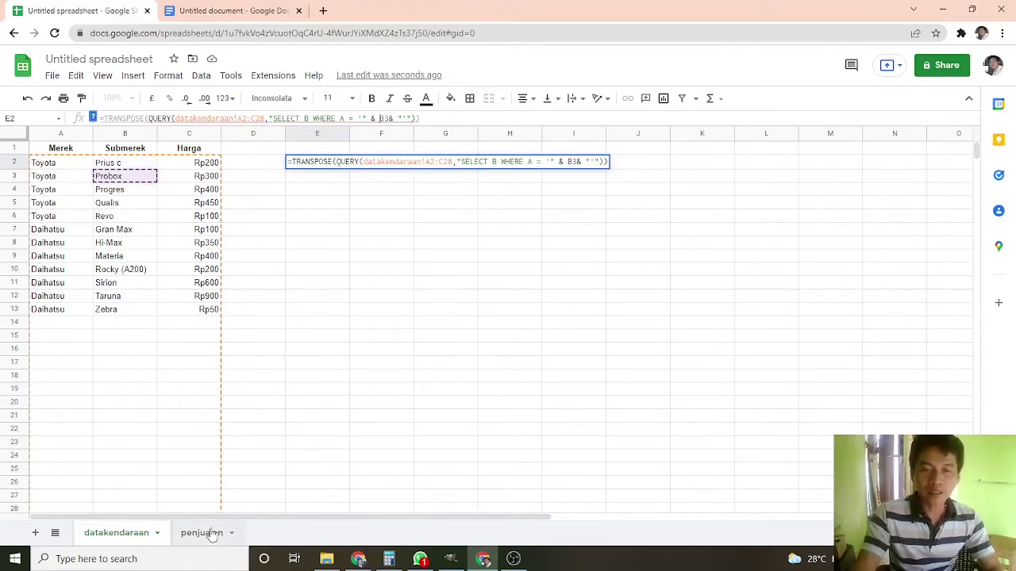
text(pe)
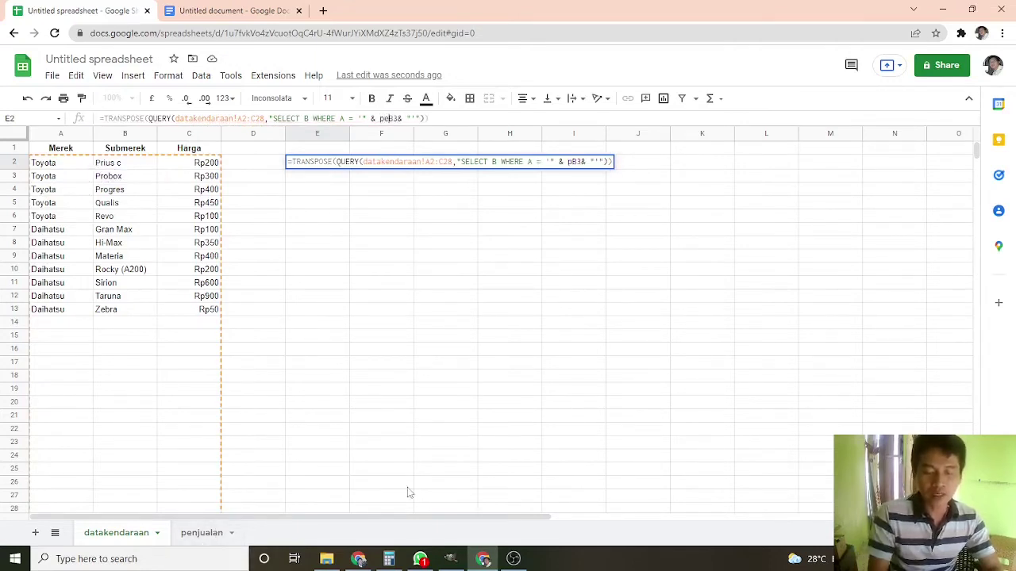
text(njualan!)
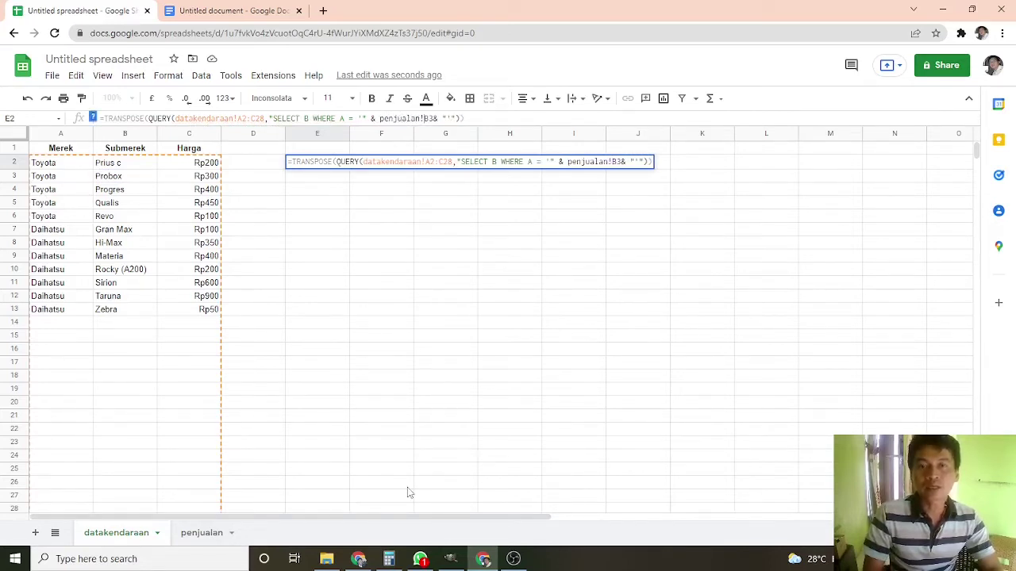
key(Return)
key(Up)
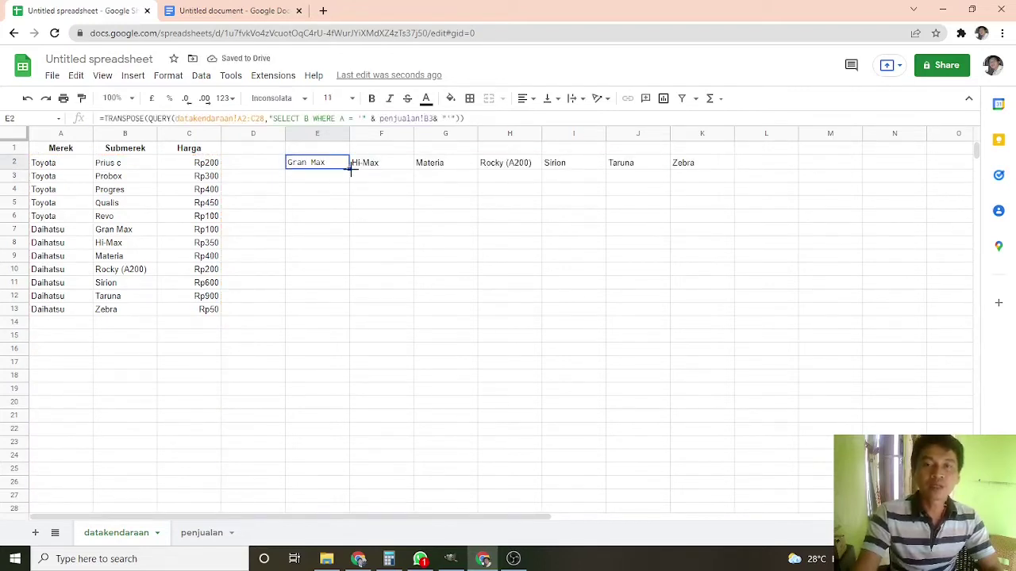
- Make the data range in E2's QUERY formula absolute as datakendaraan!$A$2:$C$28
click(241, 120)
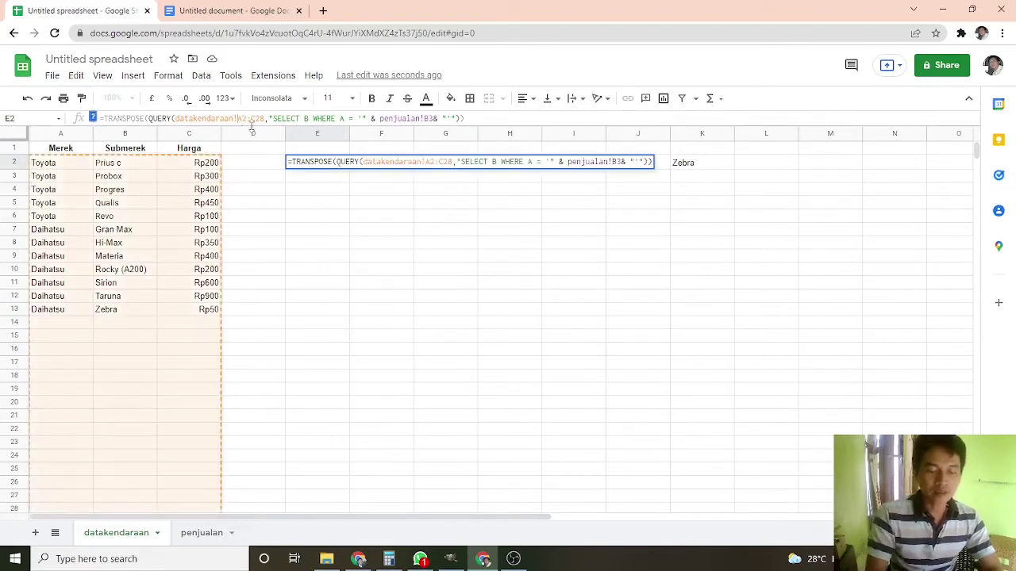
text($A)
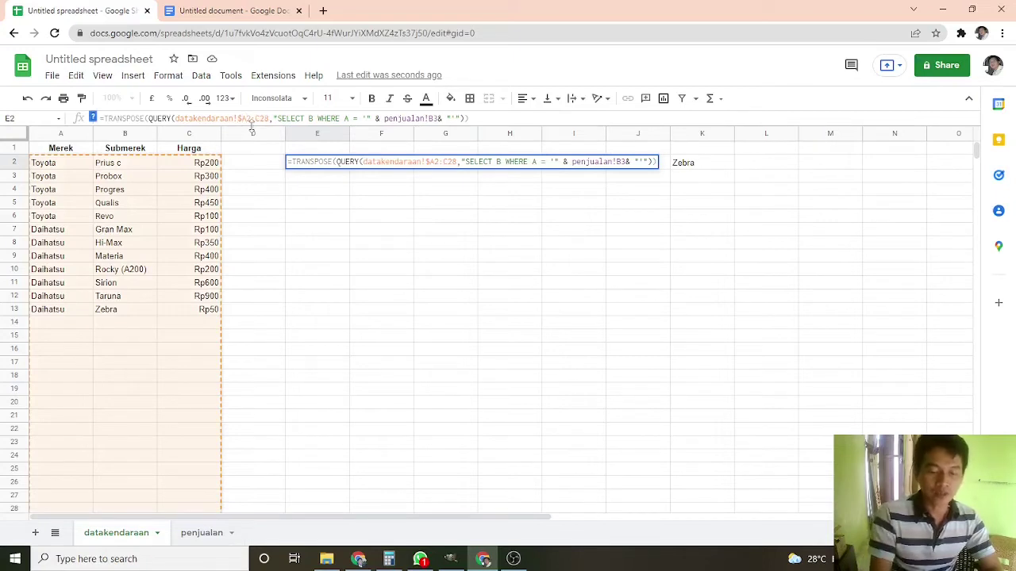
text($2:)
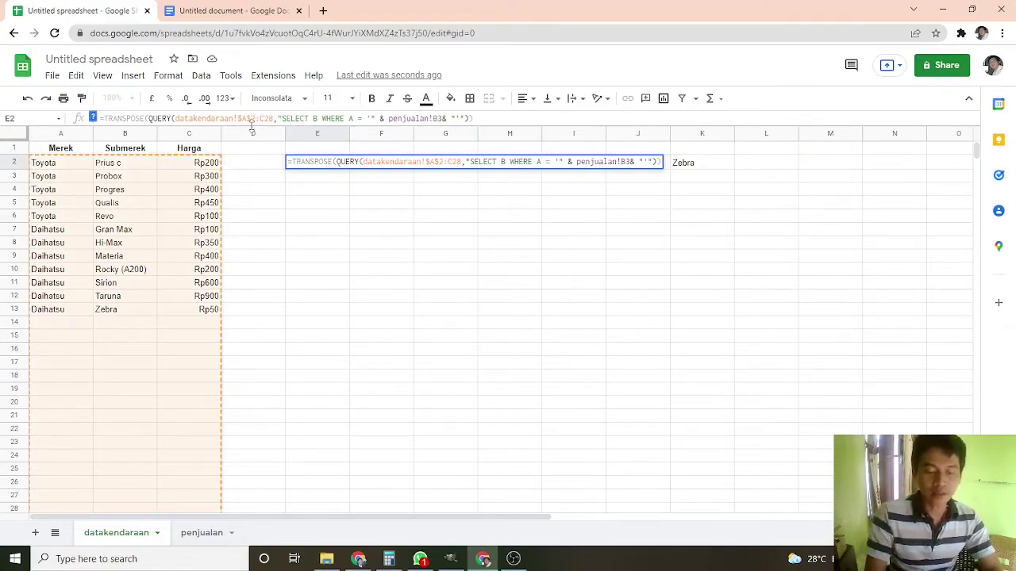
text($C)
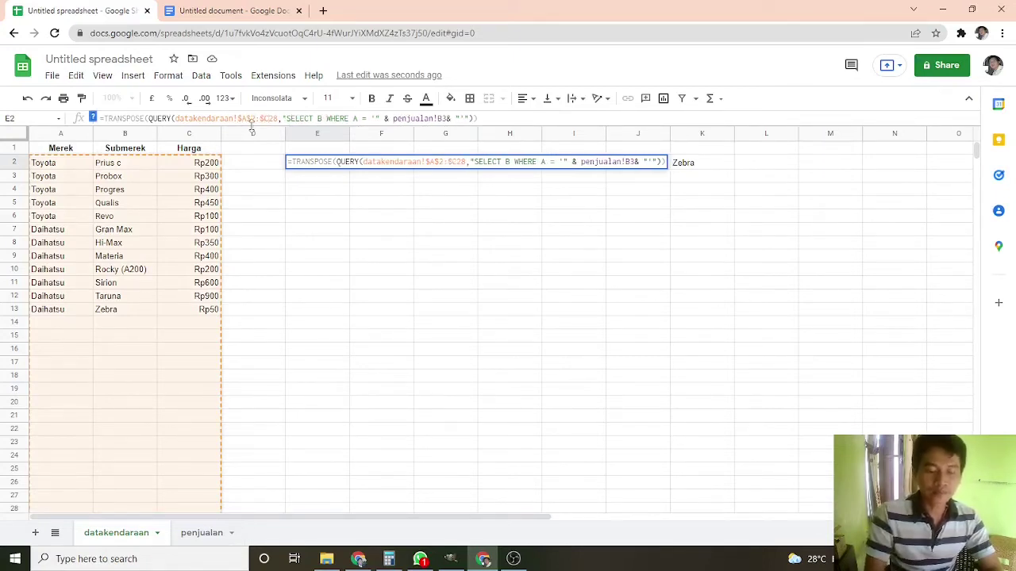
text($)
key(Return)
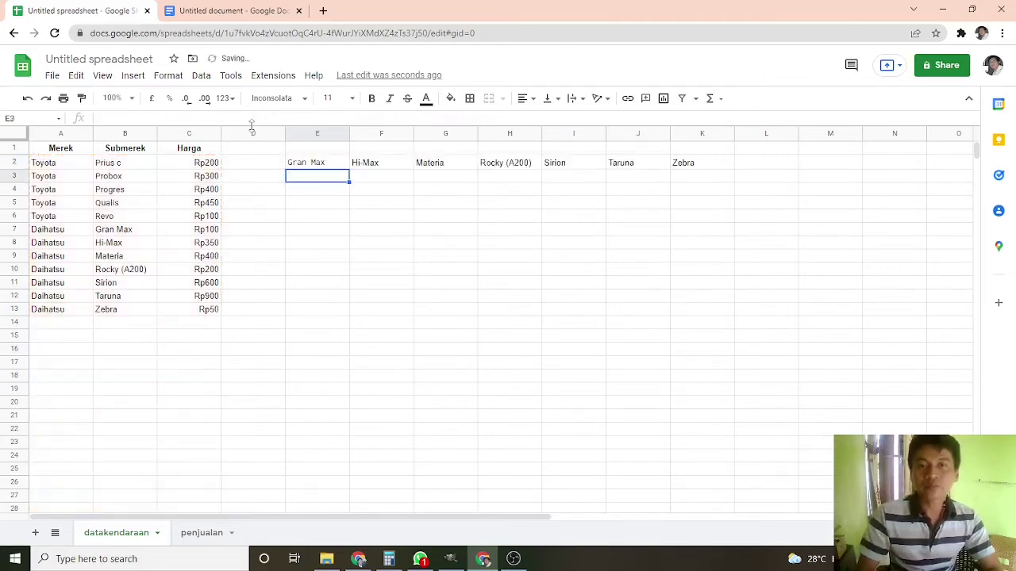
- Fill E2's formula down column E to about row 27, and check the cell references in E3 and E4
click(334, 167)
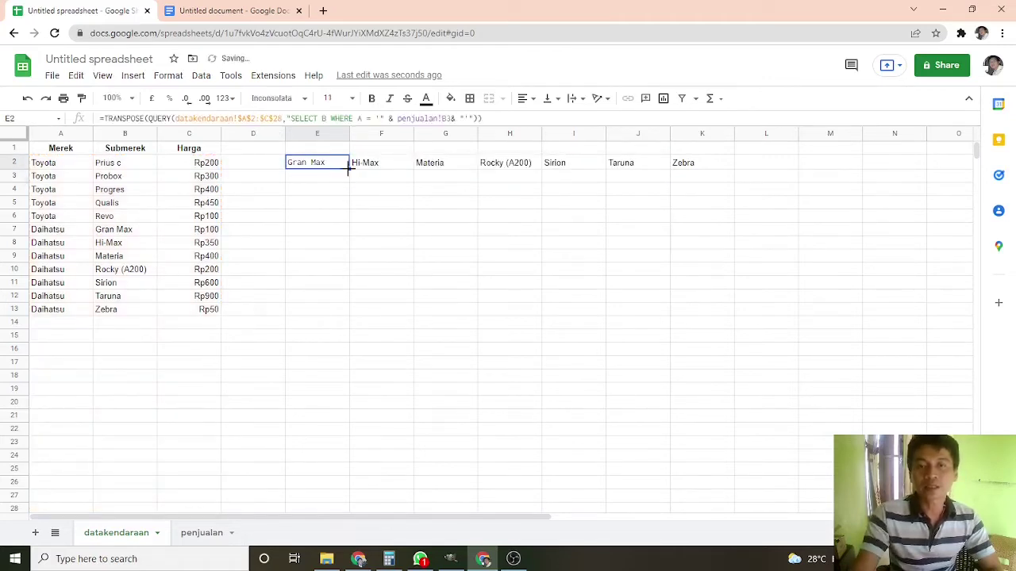
drag(349, 169, 332, 493)
click(334, 193)
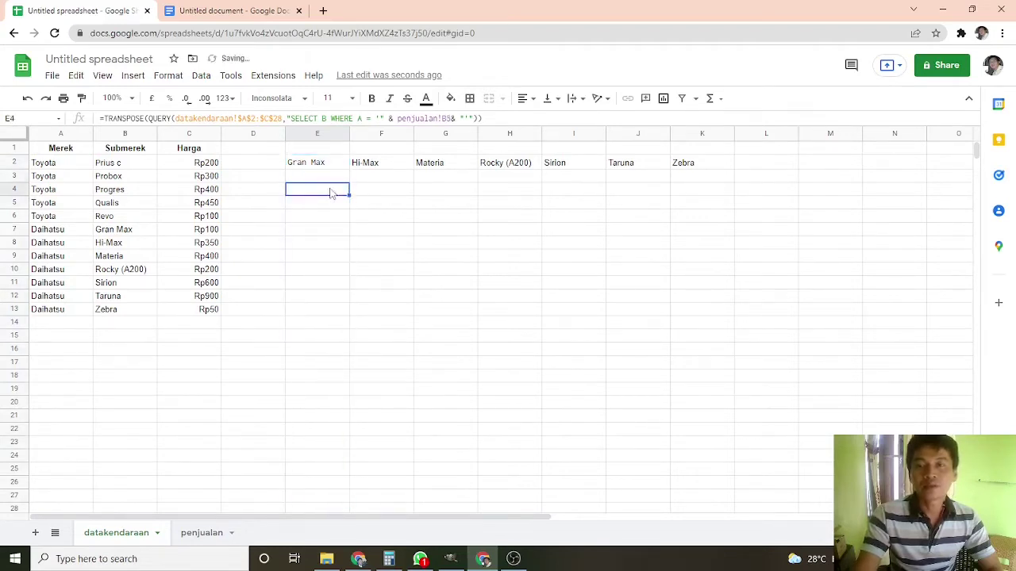
click(329, 168)
click(318, 176)
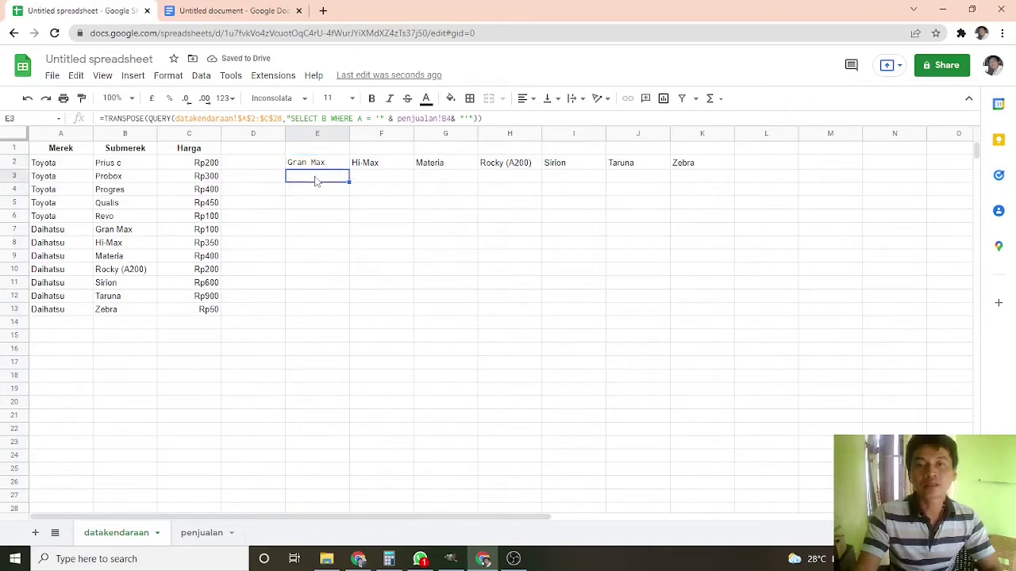
click(318, 166)
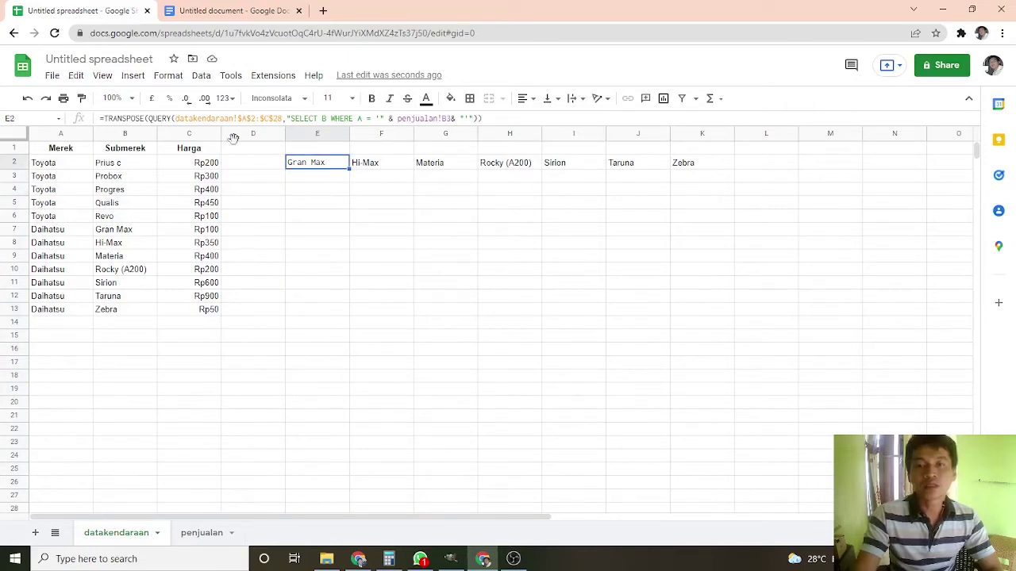
drag(238, 120, 246, 119)
- Change the data validation of cell C3 on the penjualan sheet to a list from the range datakendaraan!E2:Z2 and save it
click(191, 177)
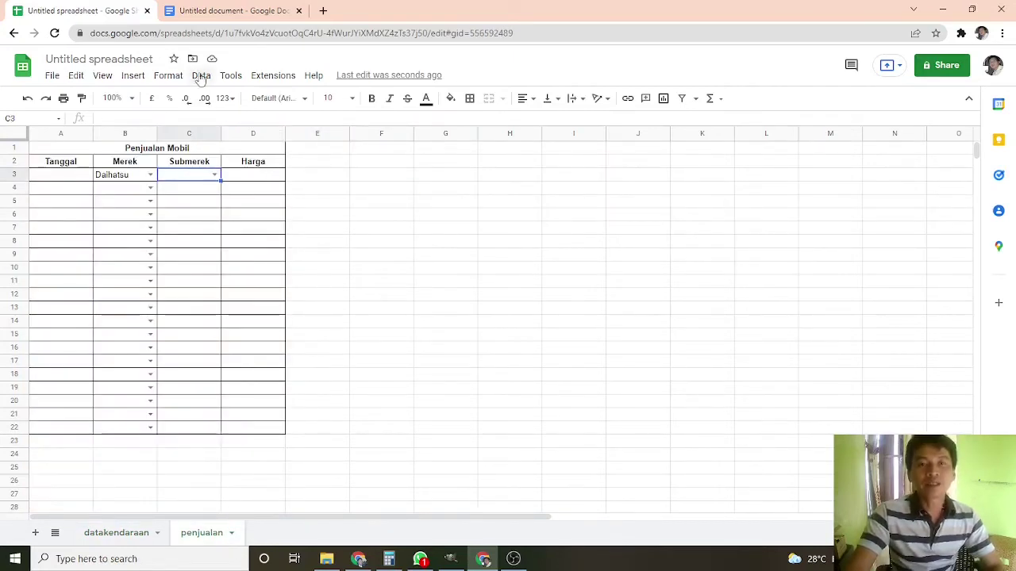
click(230, 76)
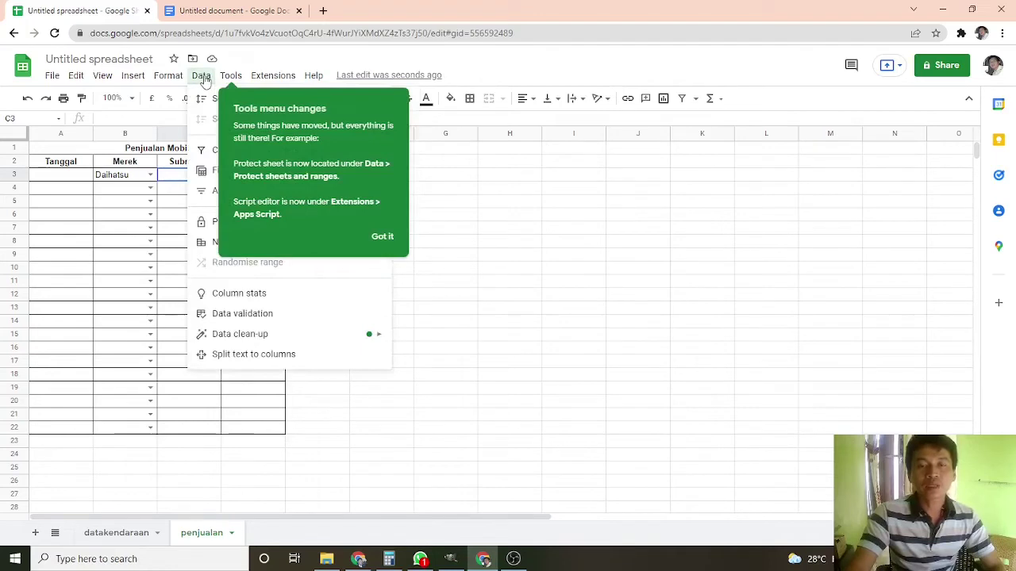
click(237, 318)
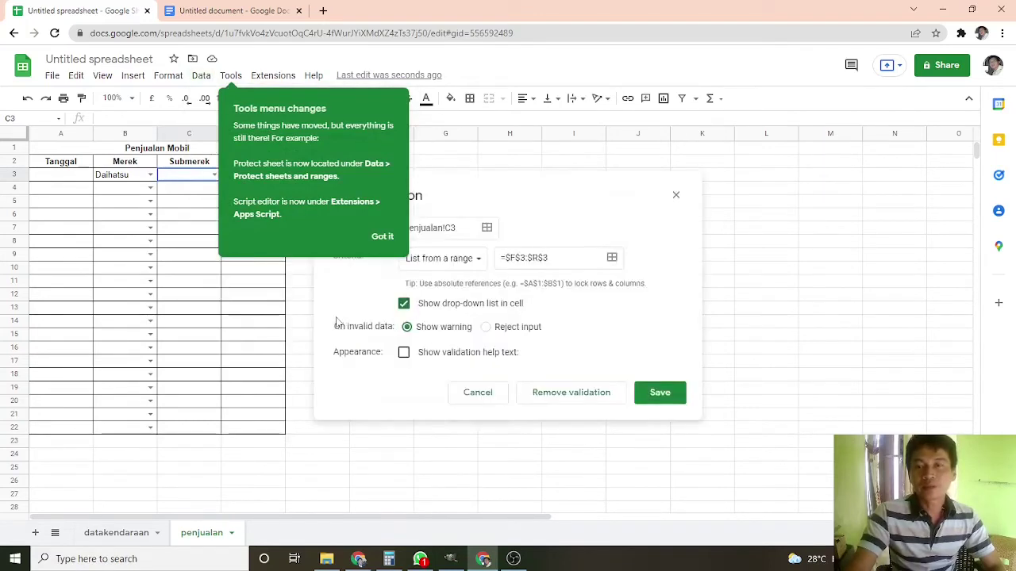
drag(508, 254, 611, 259)
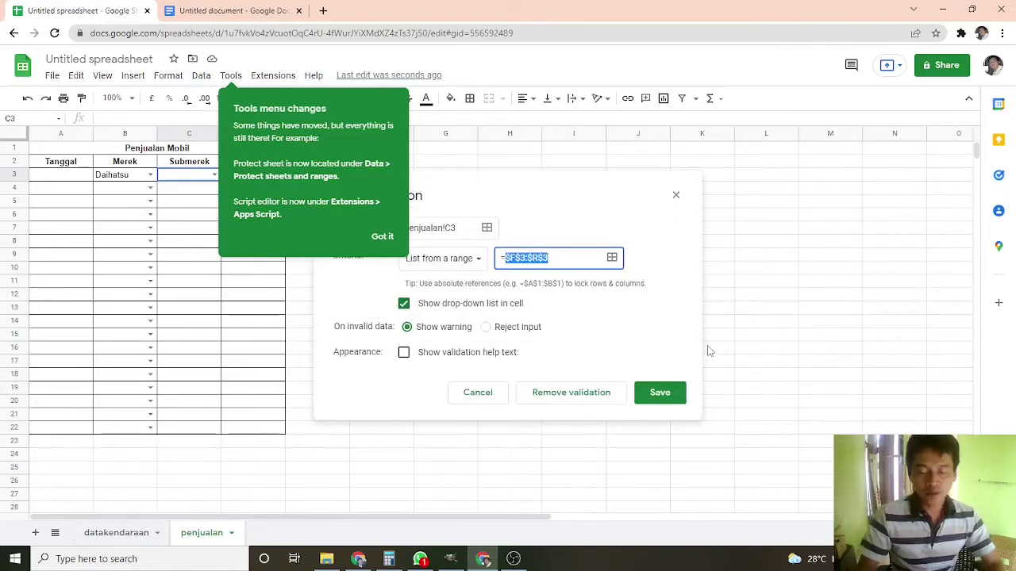
text(data)
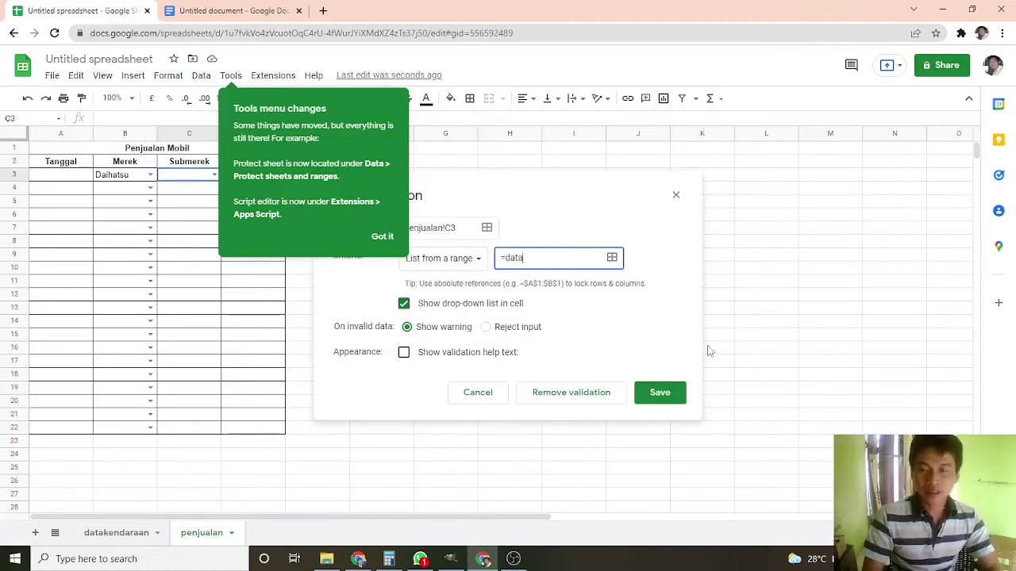
text(kendaraan!)
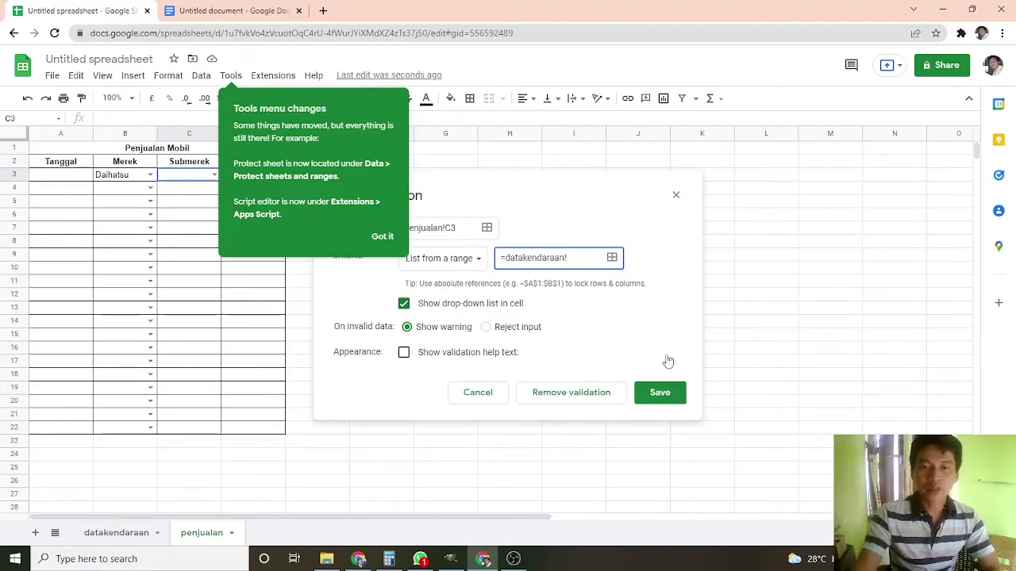
click(127, 533)
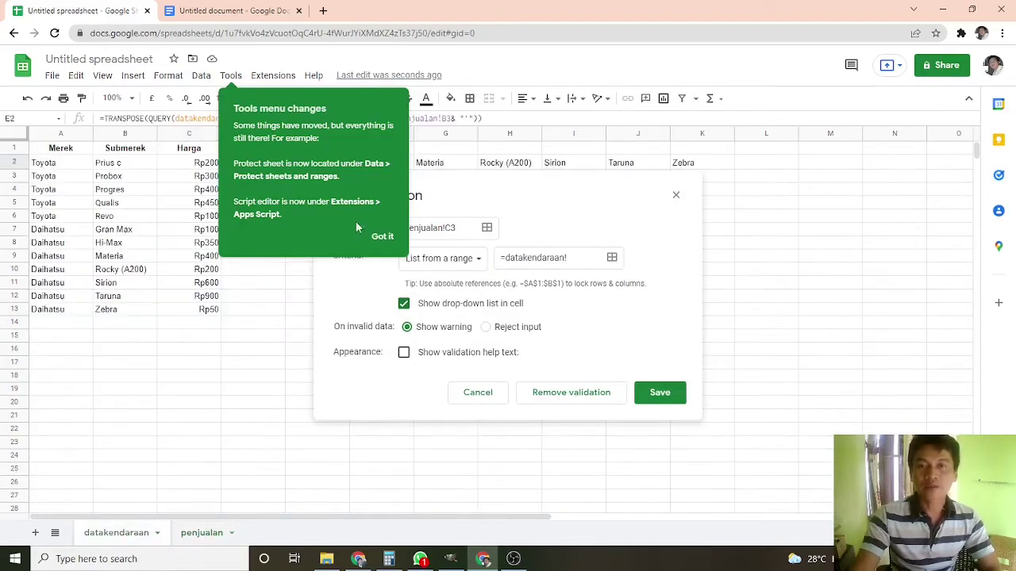
click(376, 238)
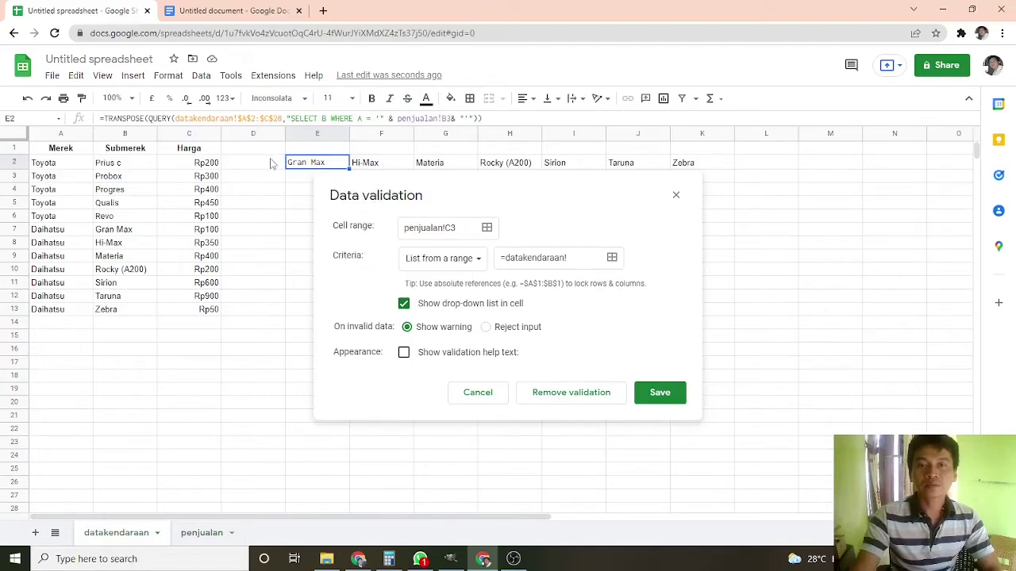
click(575, 258)
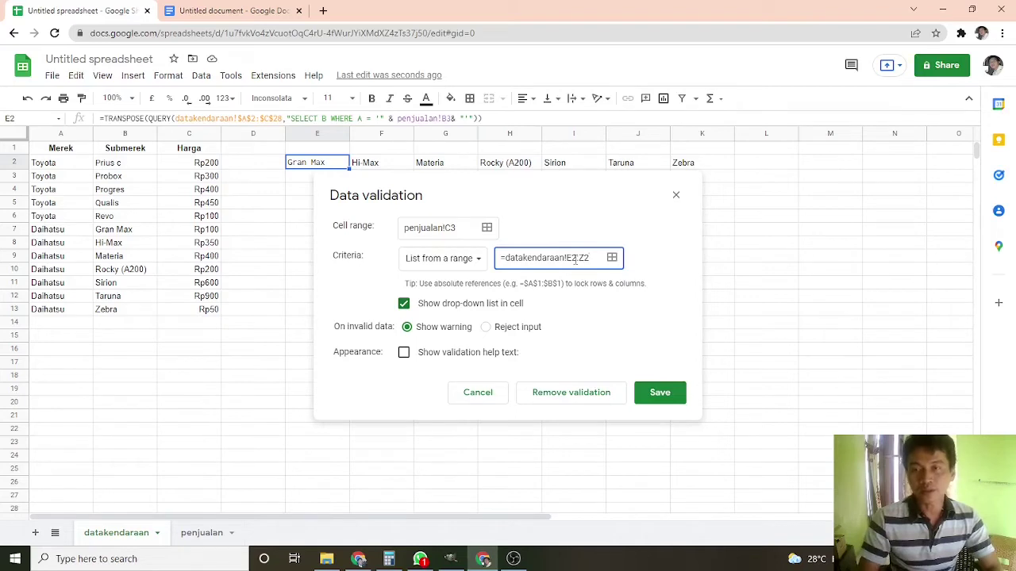
click(669, 392)
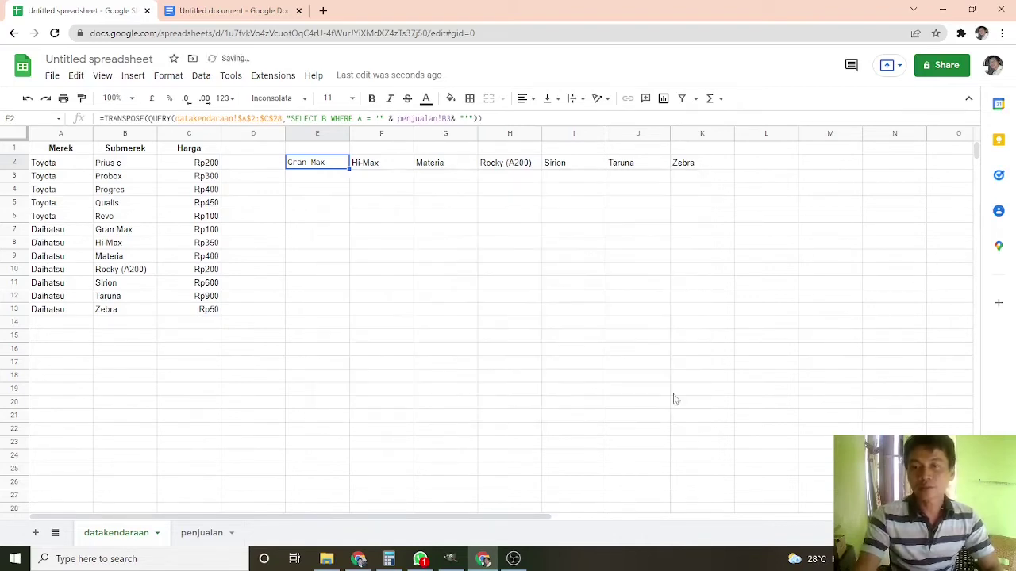
- Recheck the validation range of C3 on the penjualan sheet, then copy its submodel dropdown down to C22
click(224, 532)
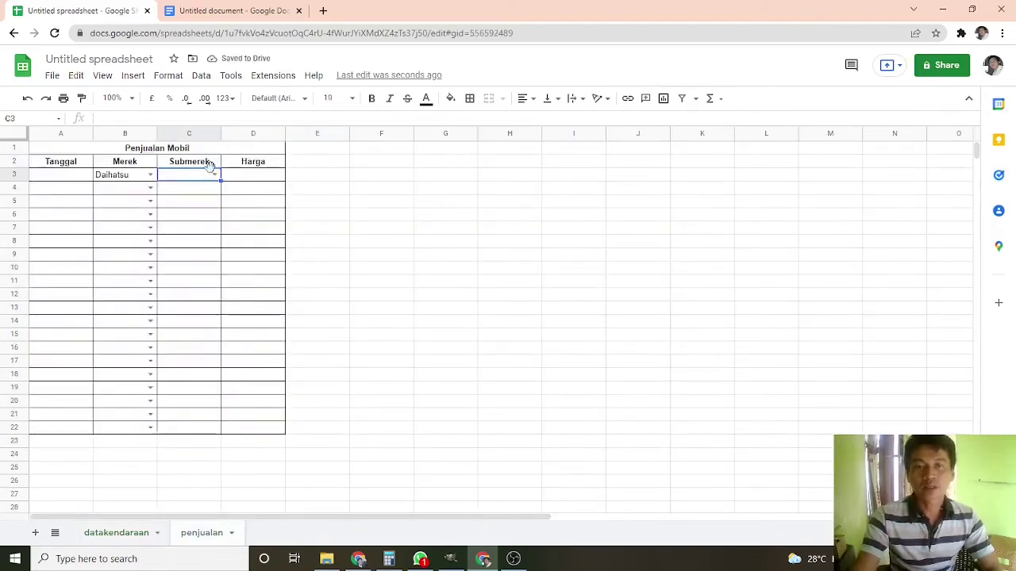
click(214, 173)
click(382, 205)
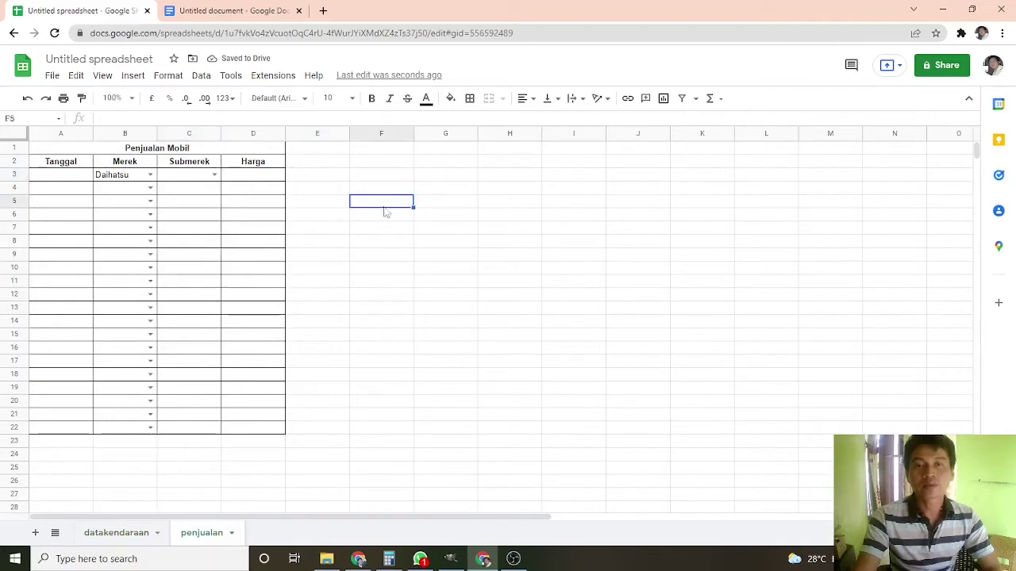
click(179, 178)
click(201, 75)
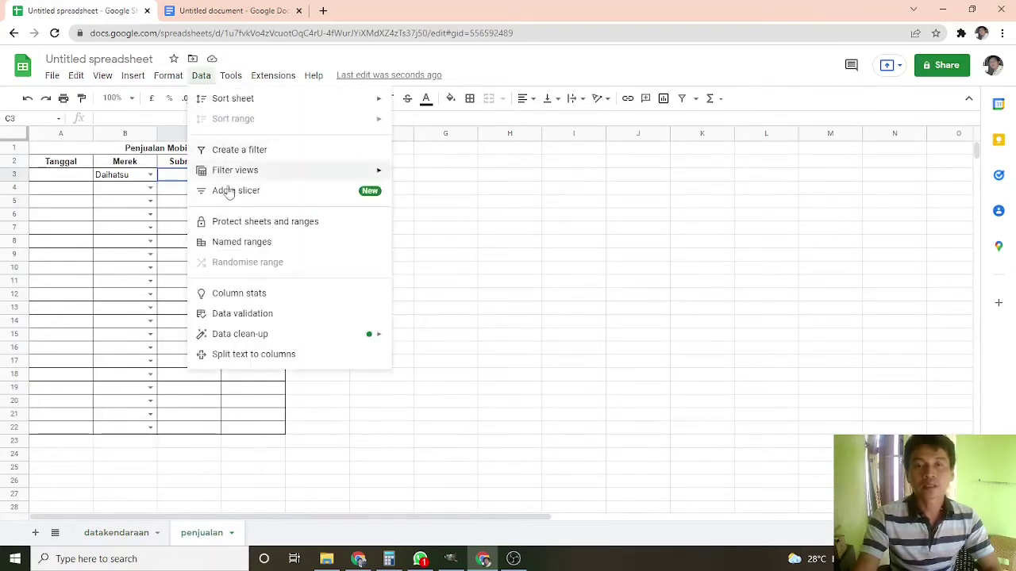
click(253, 313)
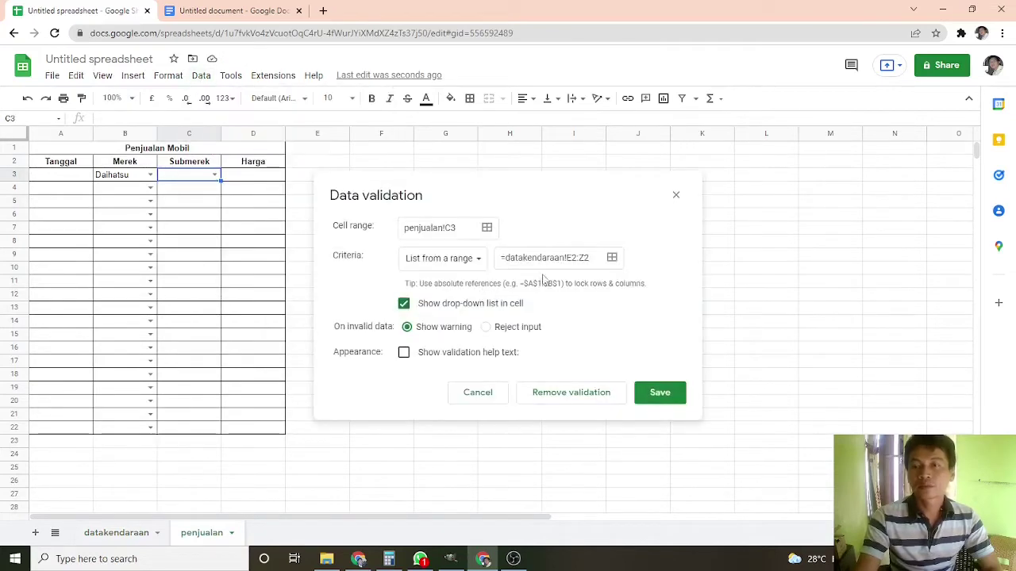
click(660, 393)
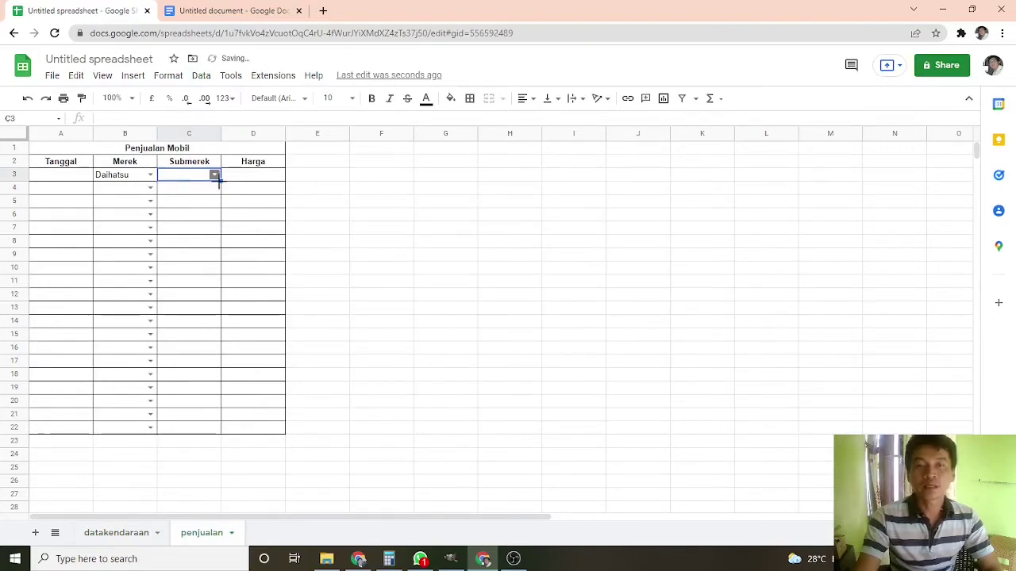
drag(220, 180, 195, 429)
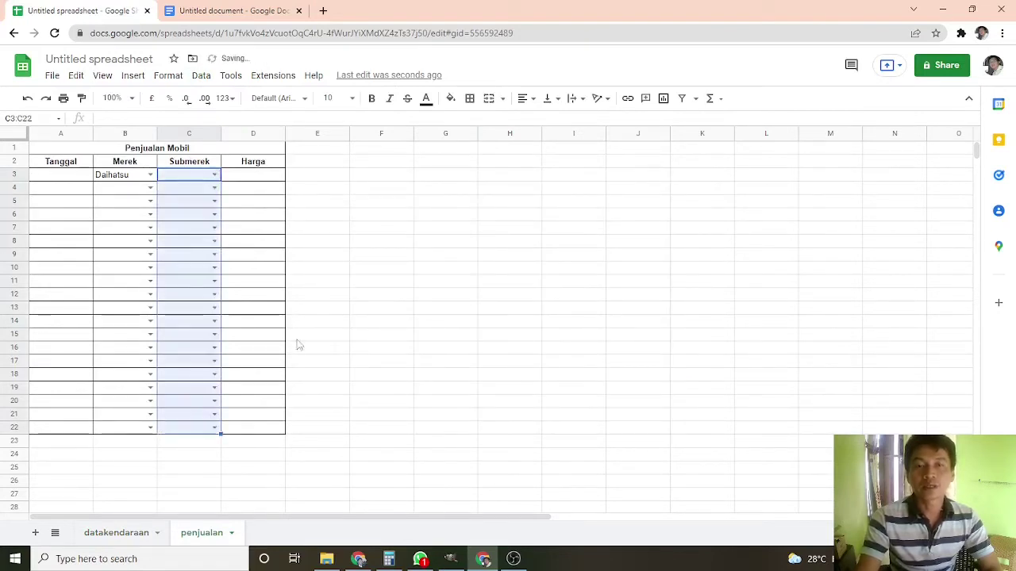
- Fill row 4 of the sales table with brand Toyota and submodel Qualis, chosen from the dropdowns
click(123, 191)
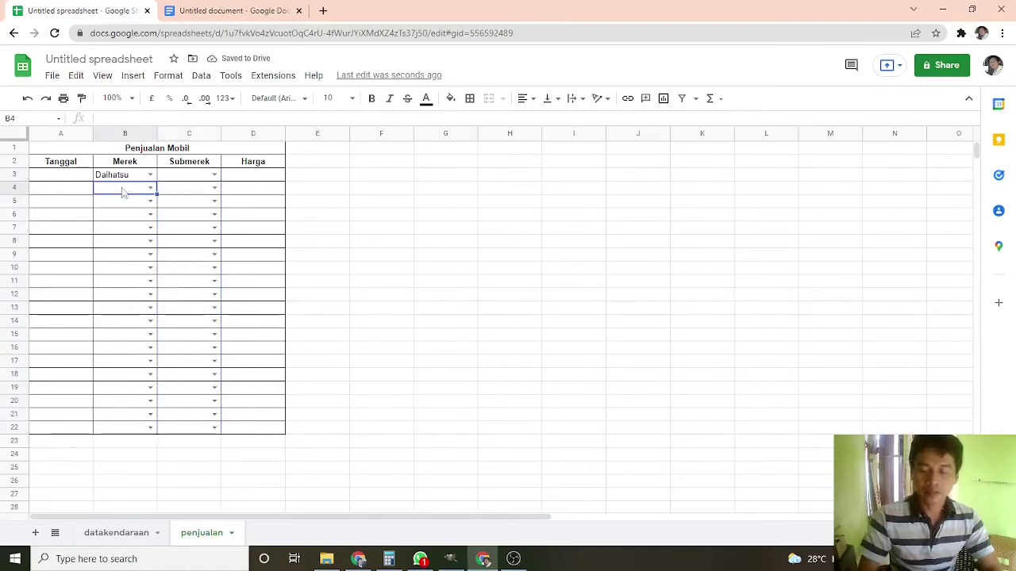
double_click(123, 191)
key(Down)
key(Return)
key(Tab)
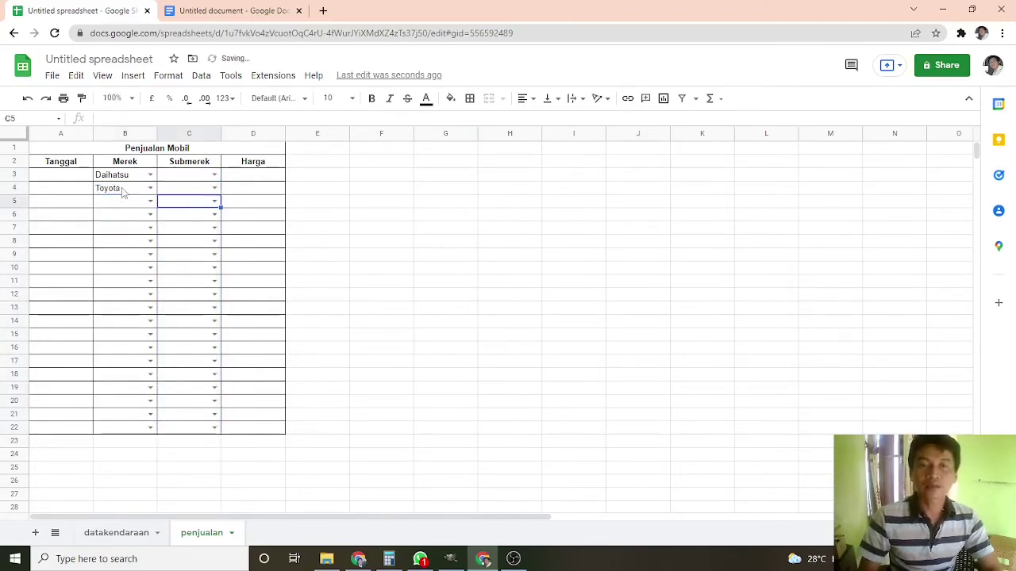
key(Up)
key(Return)
key(Down)
key(Down)
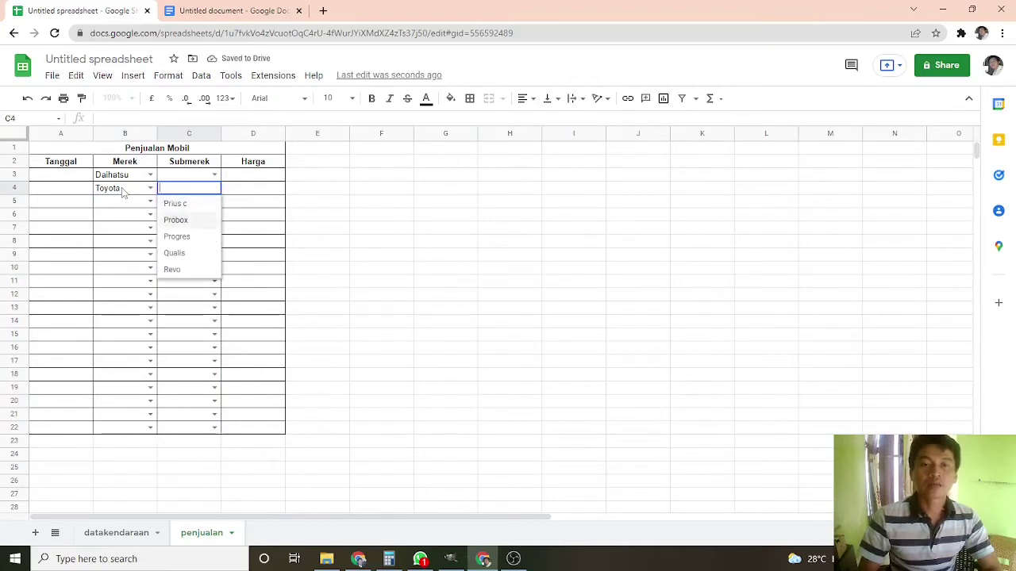
key(Down)
key(Down)
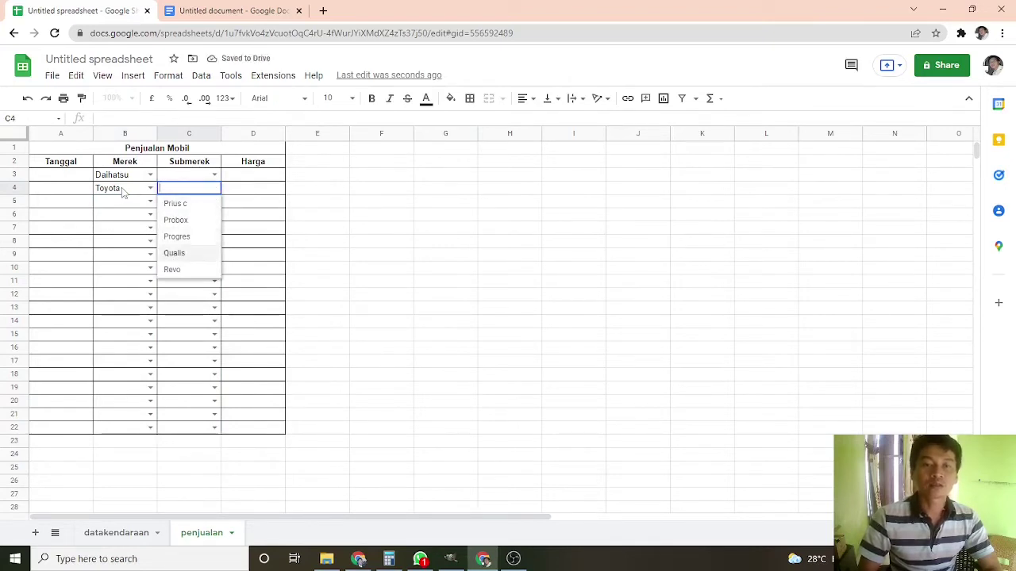
key(Return)
- Choose Gran Max as the submodel for the Daihatsu entry in C3
key(Up)
key(Up)
key(Return)
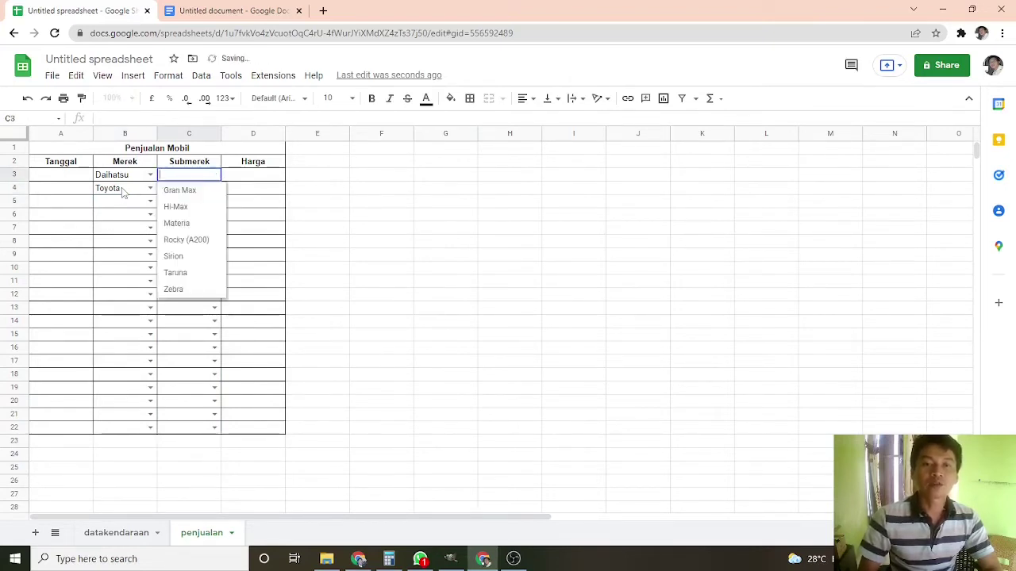
key(Down)
key(Return)
- Fill row 5 of the sales table with brand Toyota and submodel Probox, chosen from the dropdowns
key(Down)
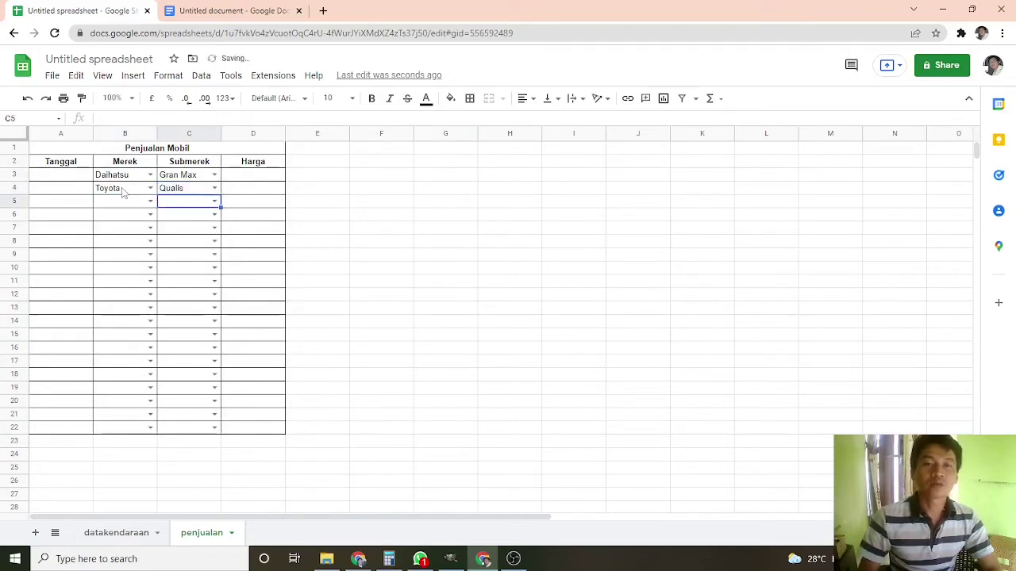
key(Left)
key(Return)
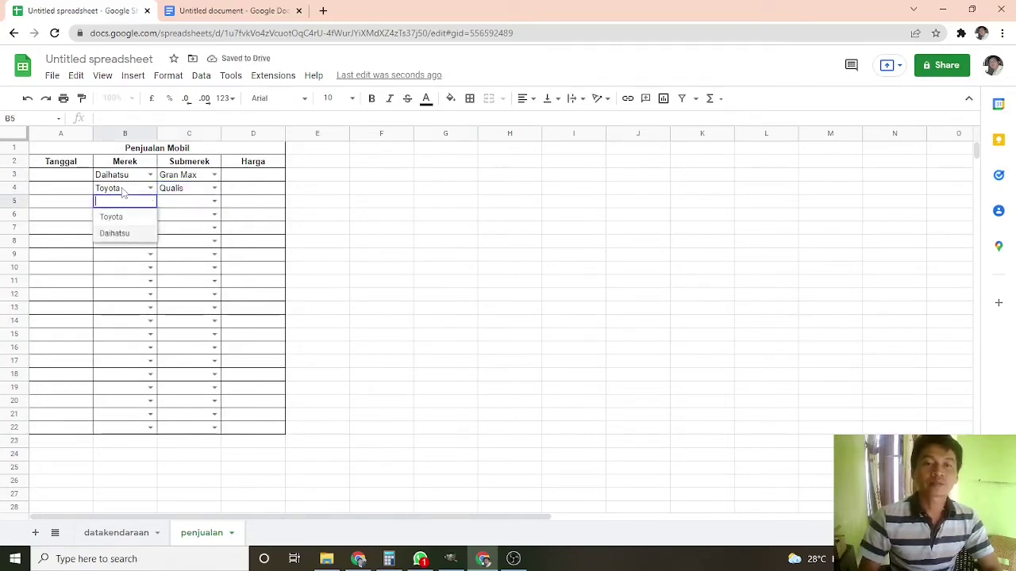
key(Up)
key(Return)
key(Right)
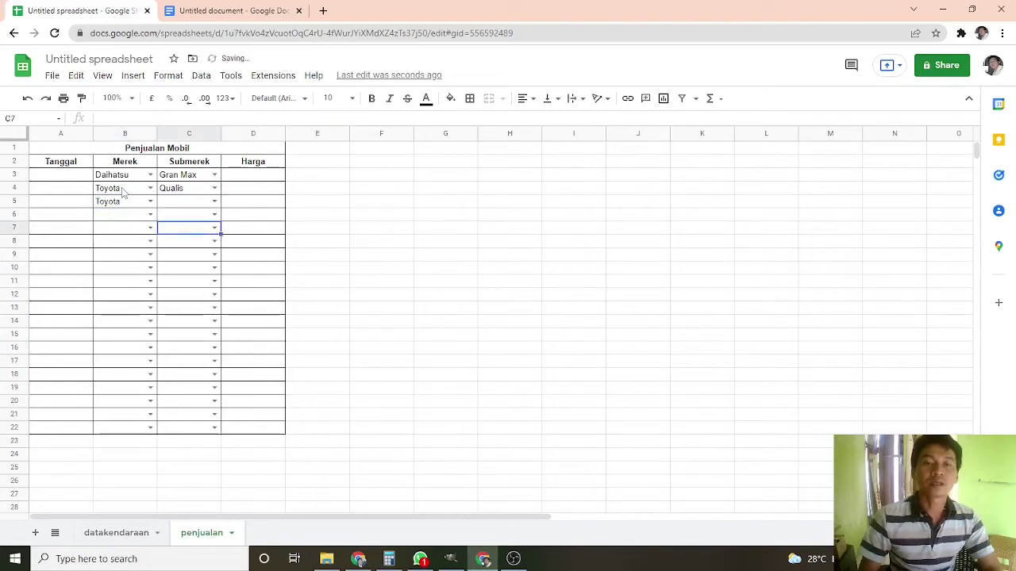
key(Return)
key(Down)
key(Down)
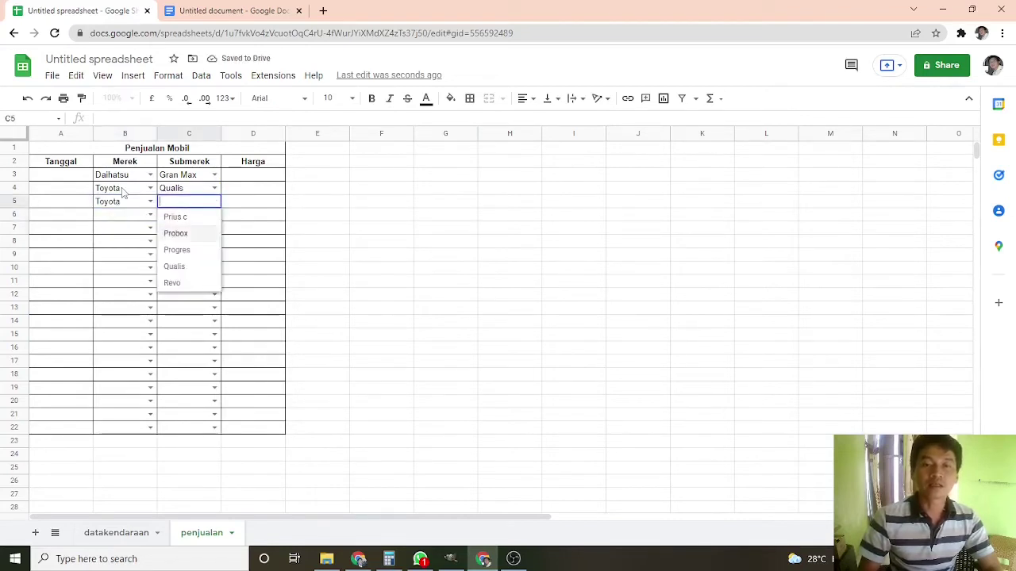
key(Return)
- Start a QUERY formula in price cell D3 of the penjualan sheet, using datakendaraan!B2:C13 as the data range
click(255, 178)
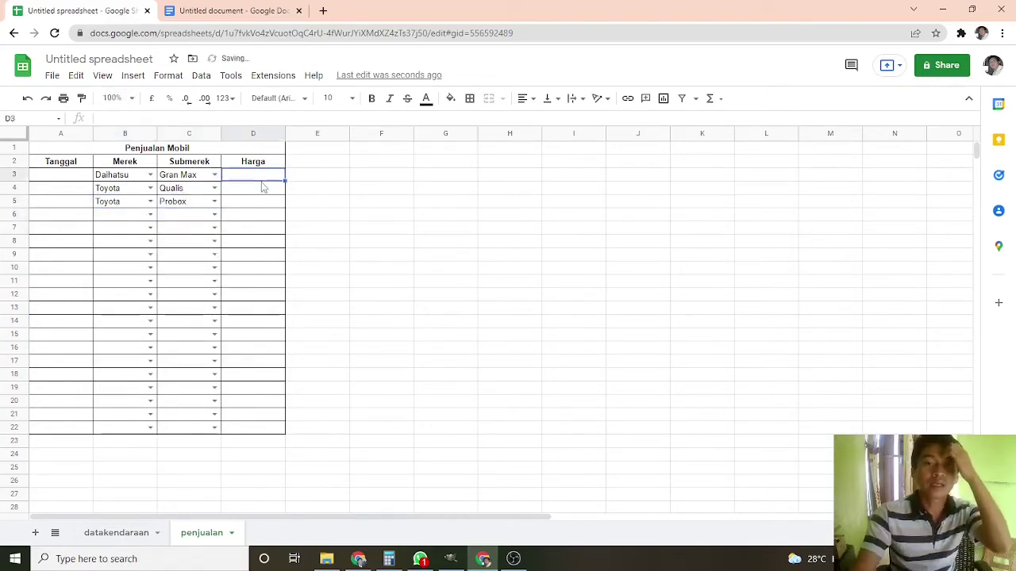
click(116, 533)
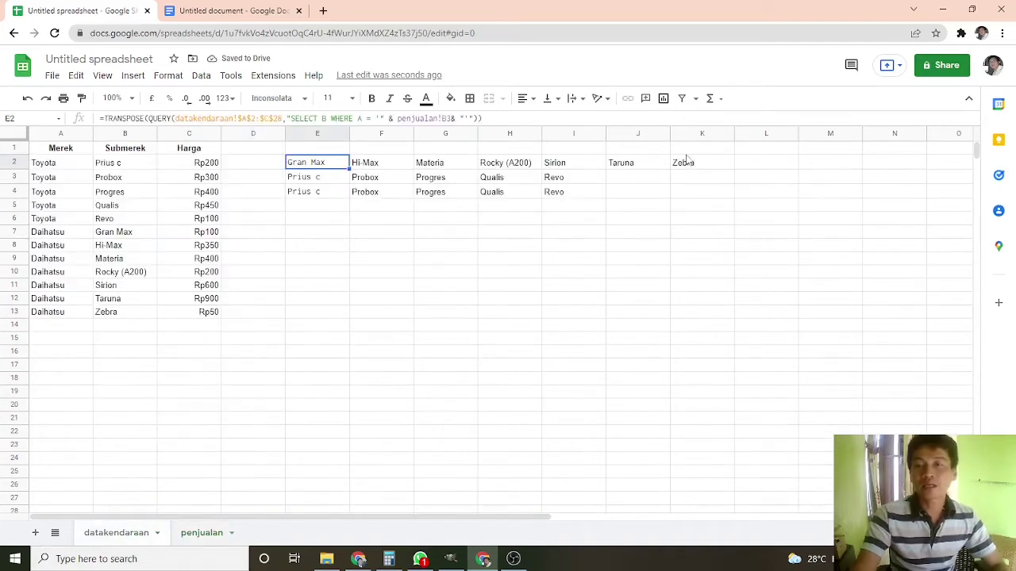
click(183, 166)
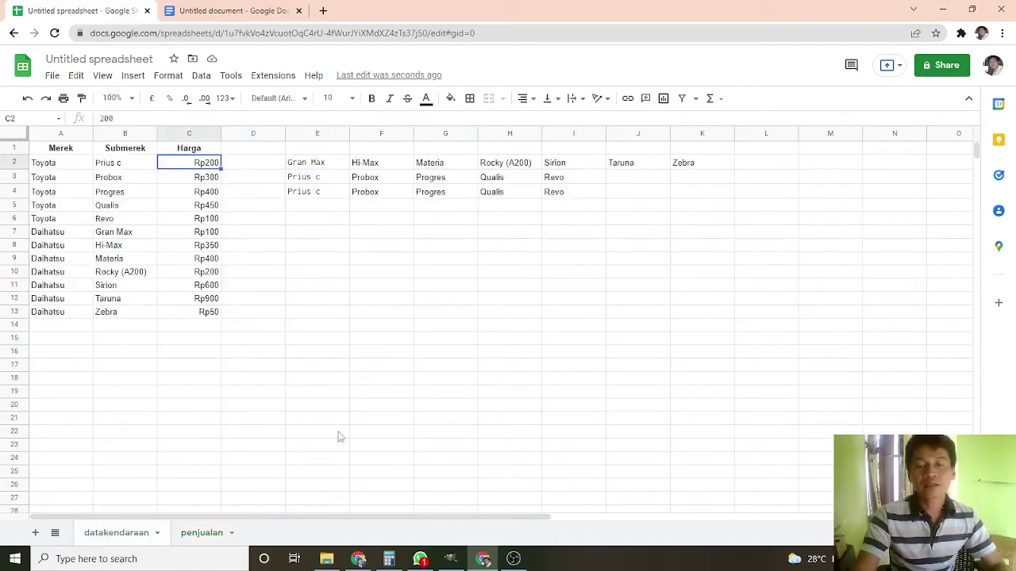
click(203, 536)
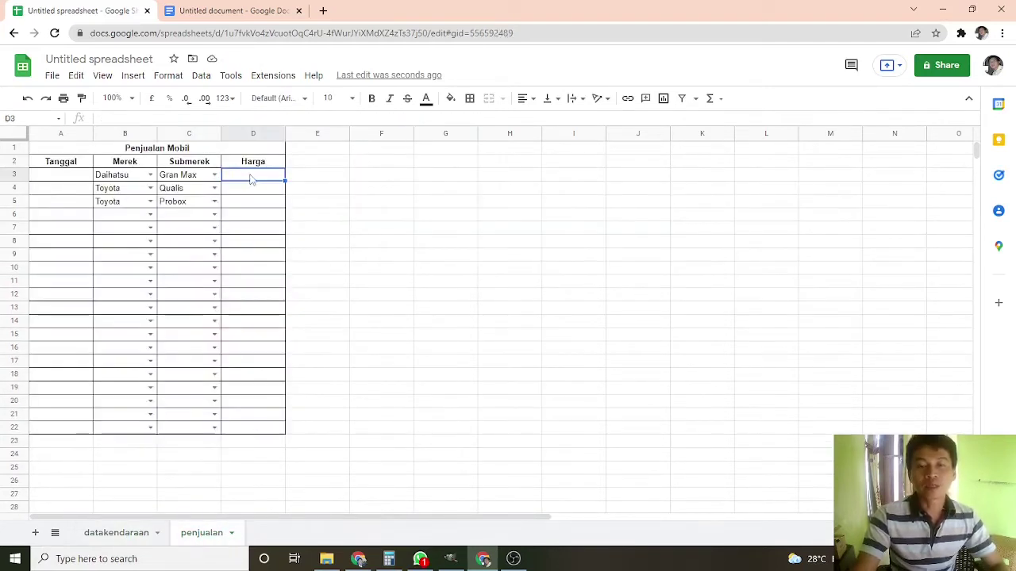
text(=QUE)
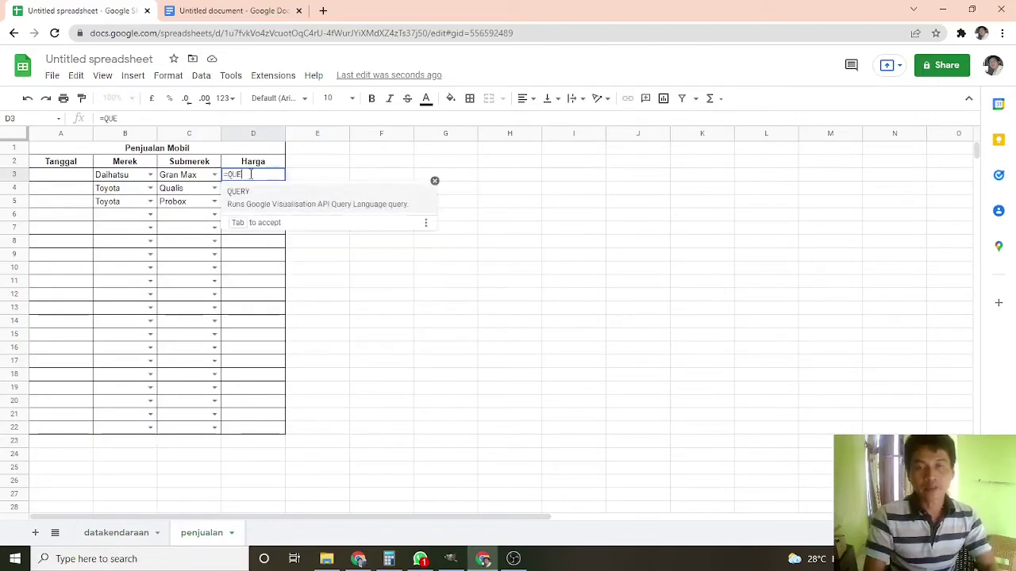
text(RY()
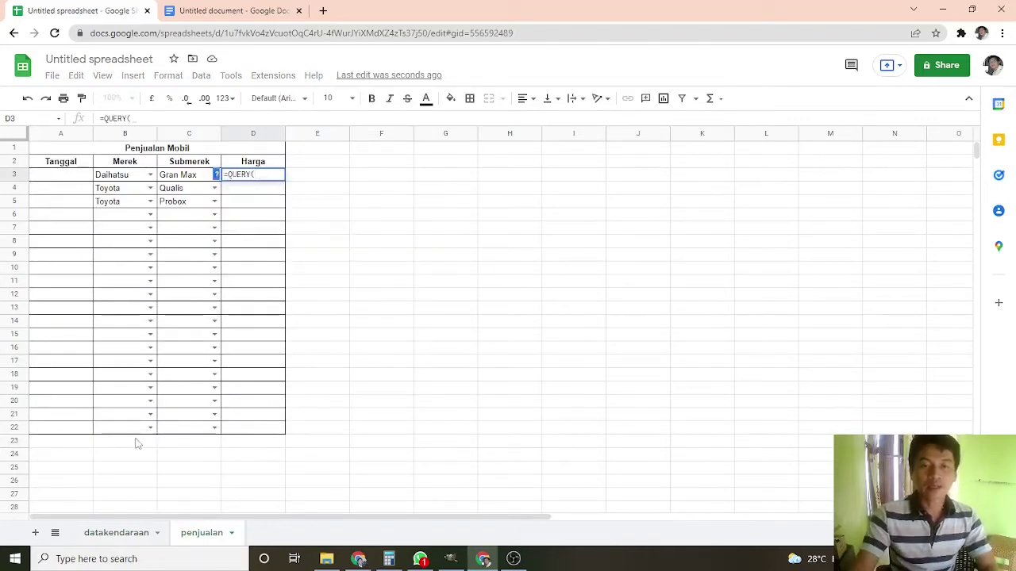
click(109, 535)
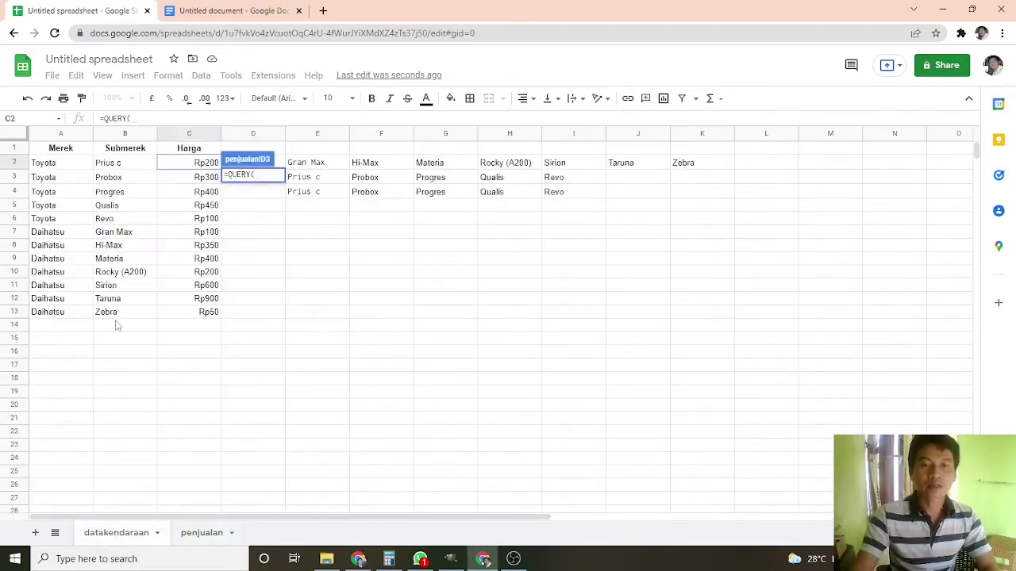
click(55, 167)
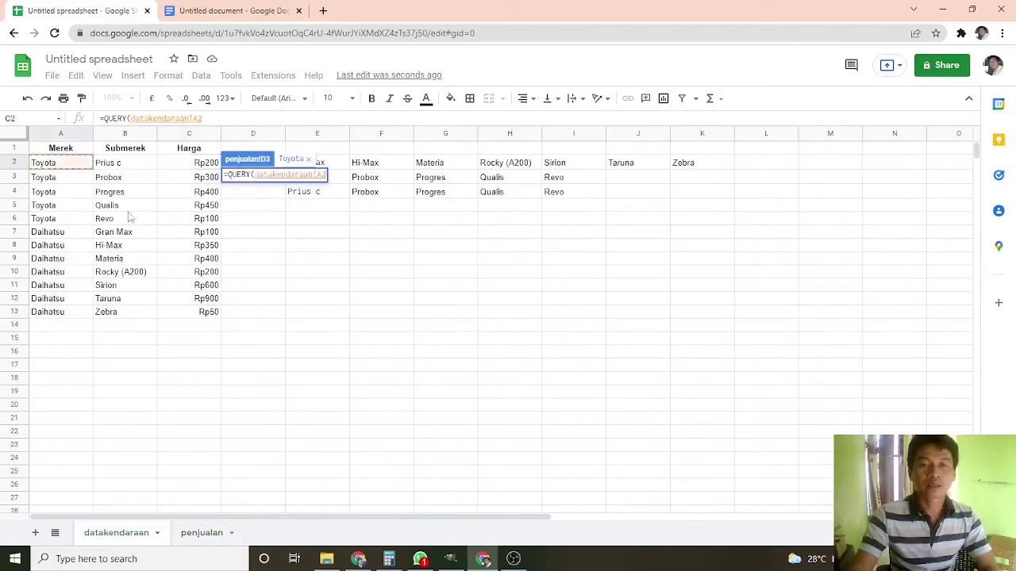
click(117, 165)
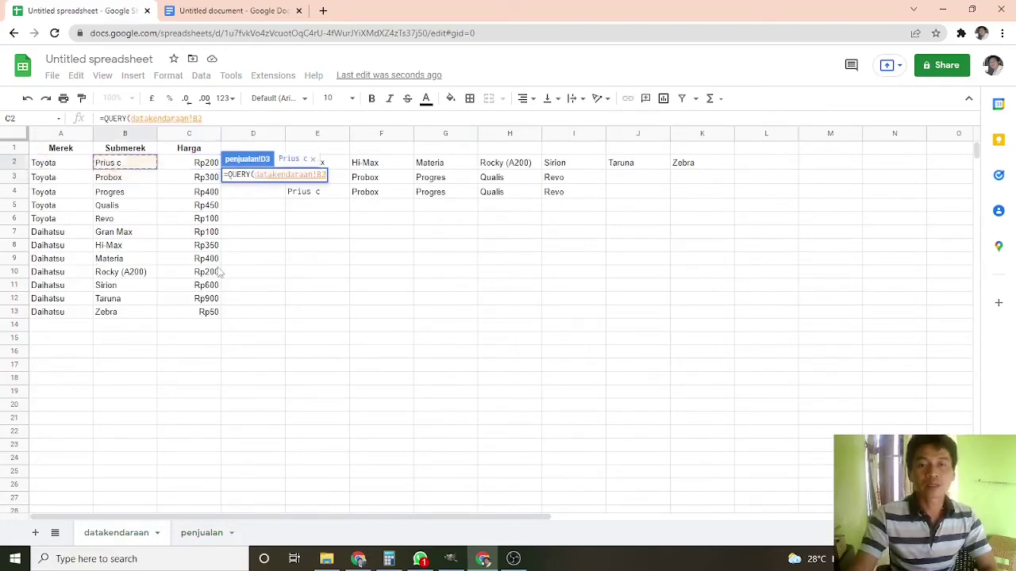
shift+click(216, 311)
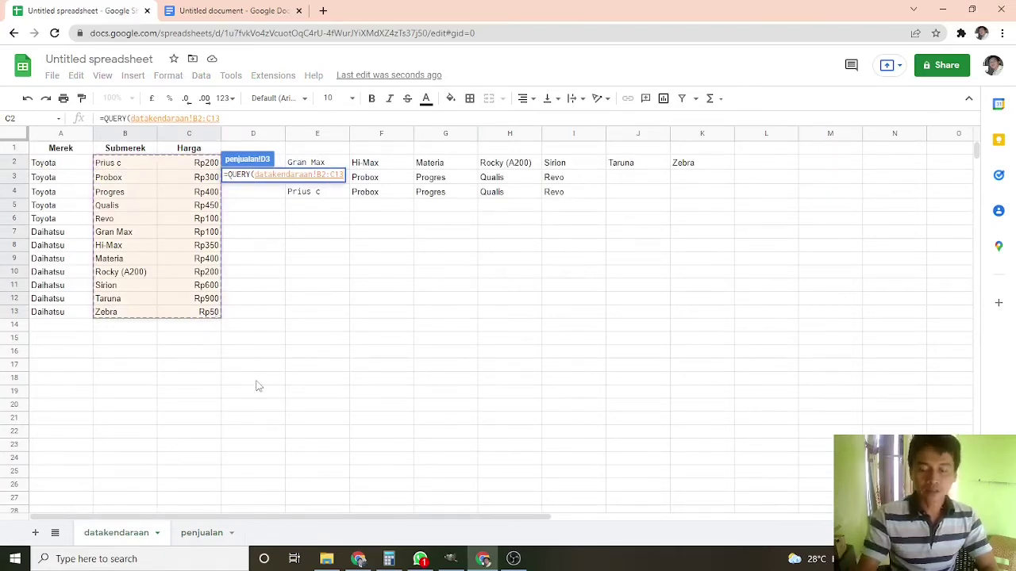
- Add the query text "SELECT C WHERE B = '" to D3's formula, with a closing "'" segment, and return to the penjualan sheet
text(;"")
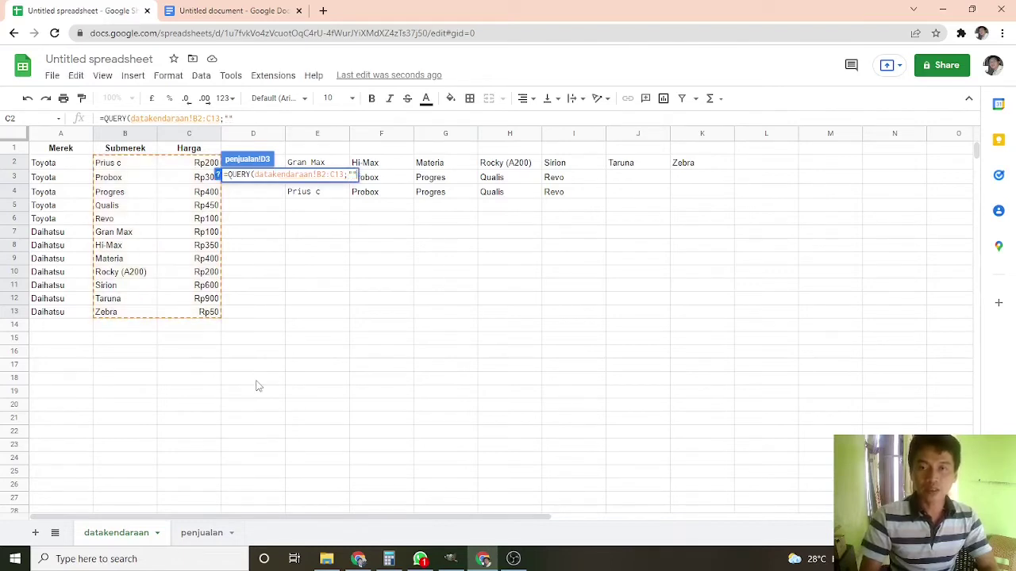
text(SELE)
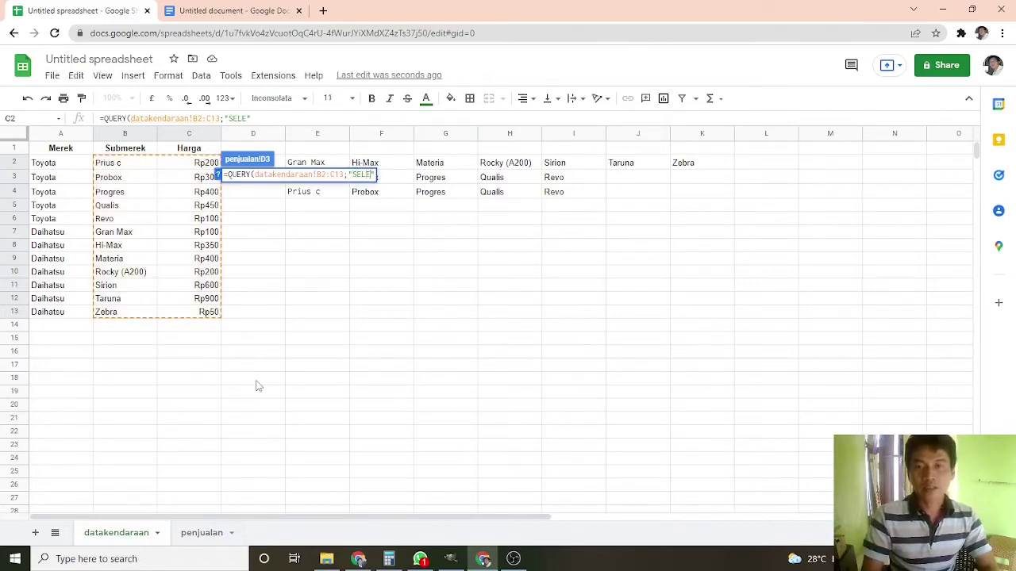
text(CT *)
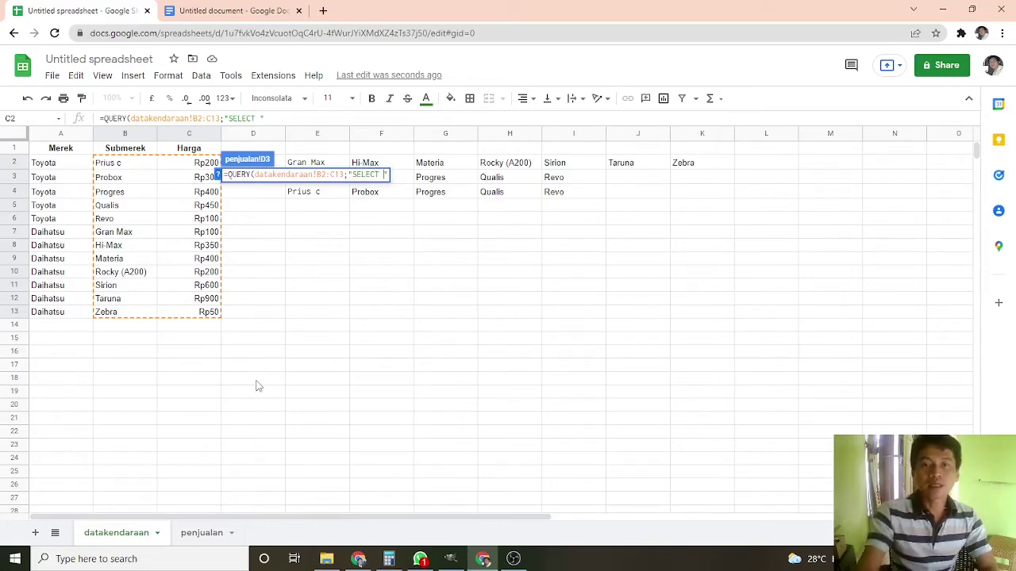
text(C)
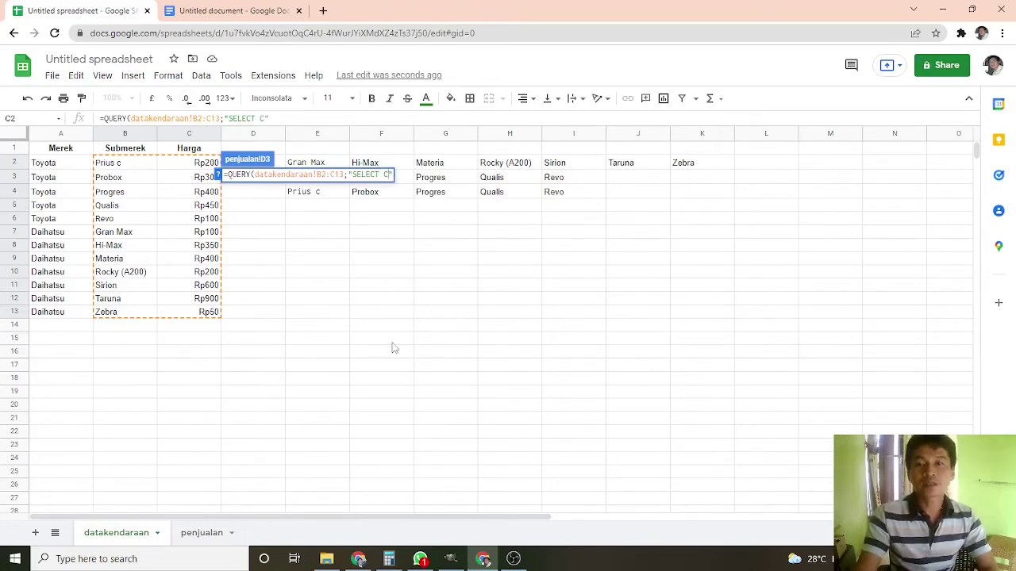
text( WHERE )
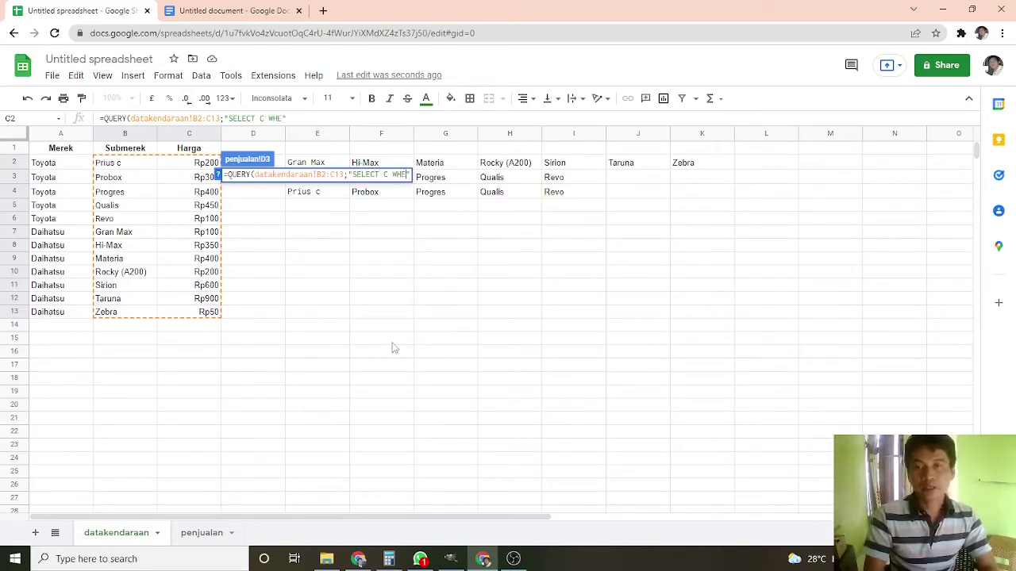
text(B )
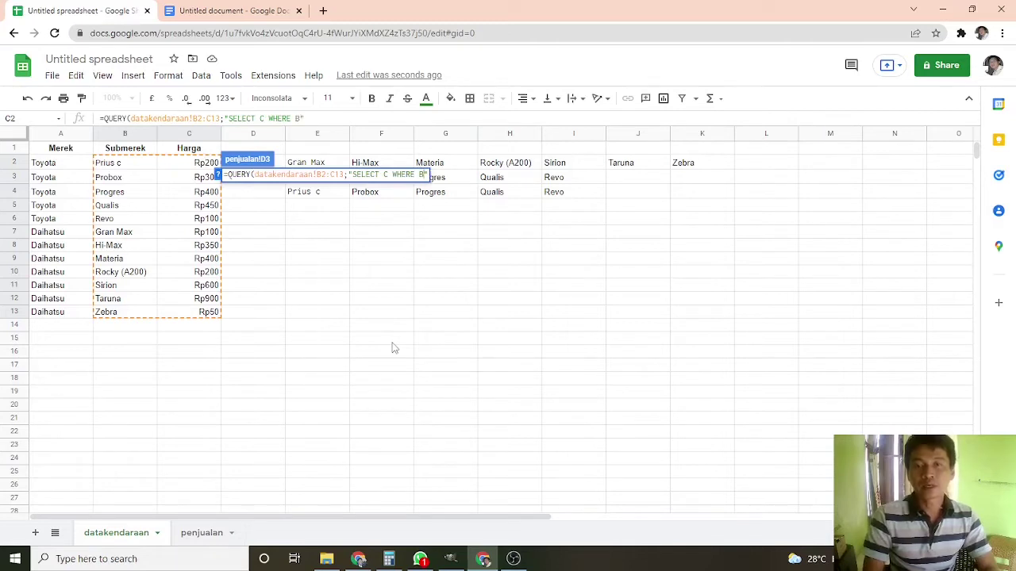
text(=)
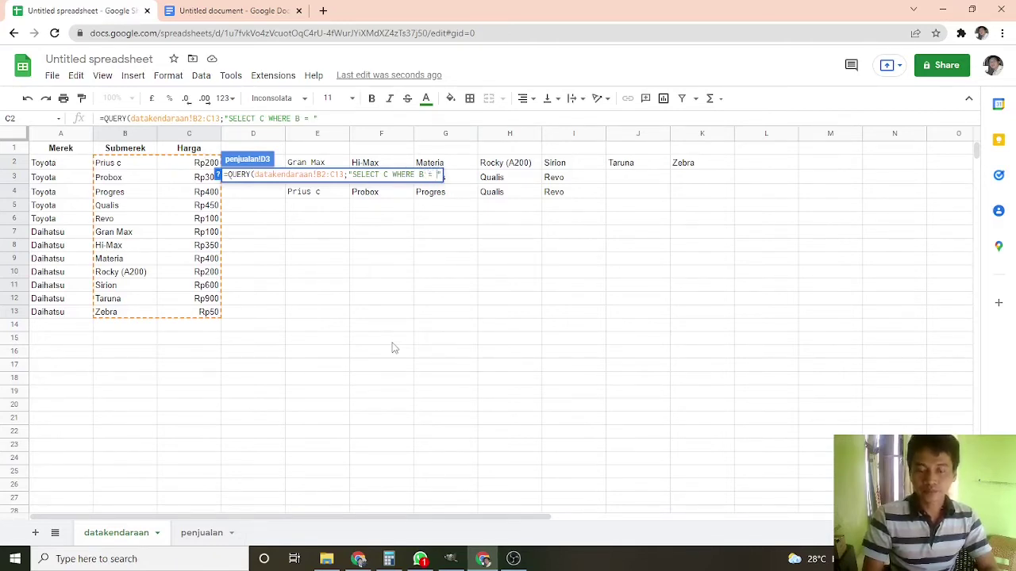
text( '')
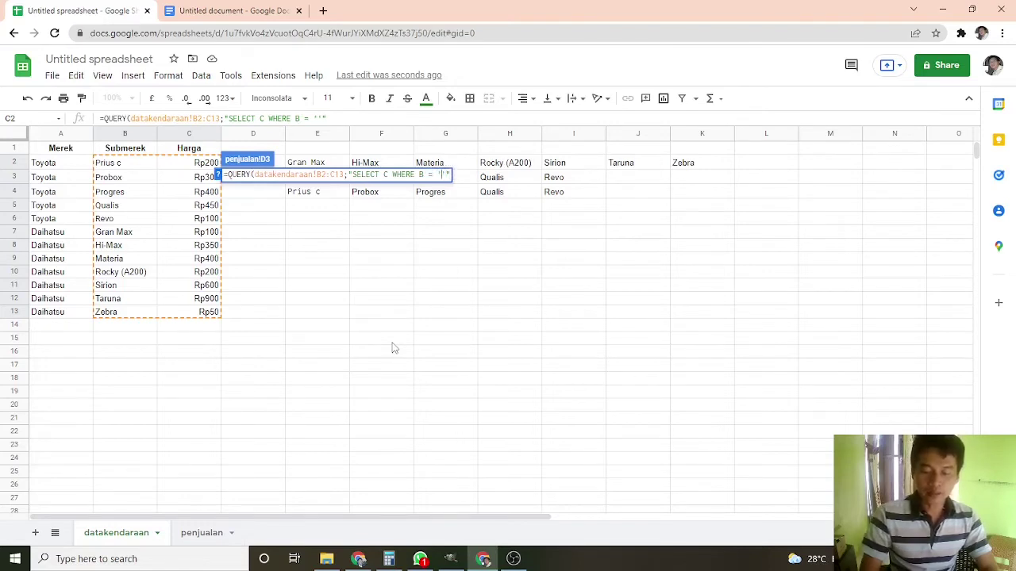
text(" ")
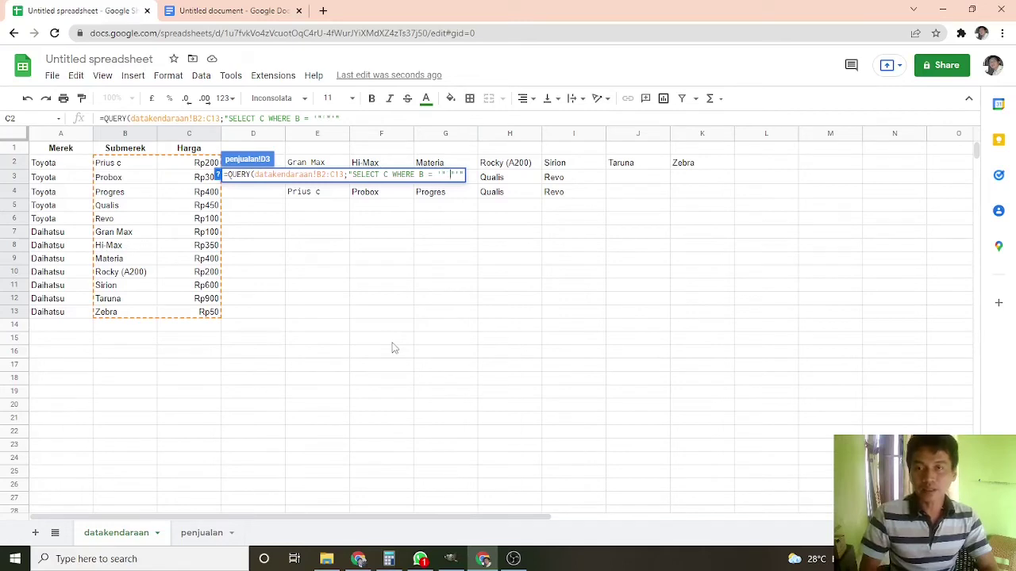
click(204, 533)
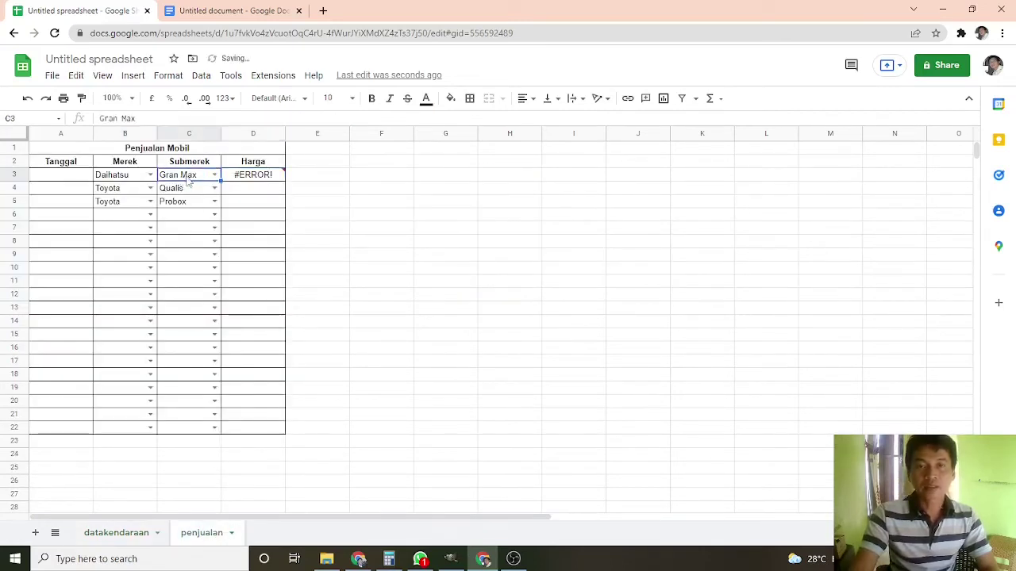
- Join submodel cell C3 into the WHERE condition of D3's formula with & operators between the two quoted segments
mouse_move(239, 181)
key(Return)
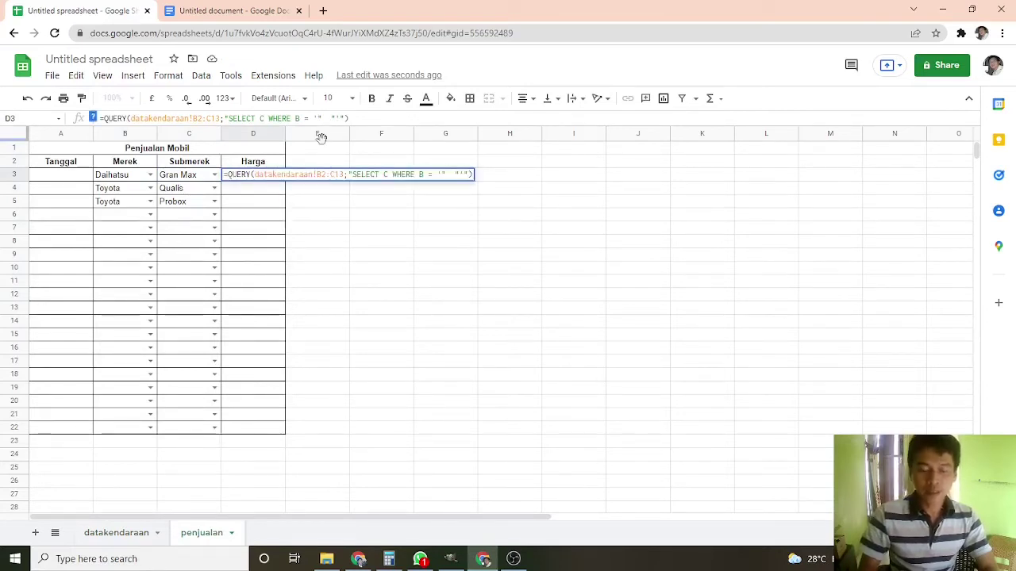
text(&&)
key(Left)
key(Left)
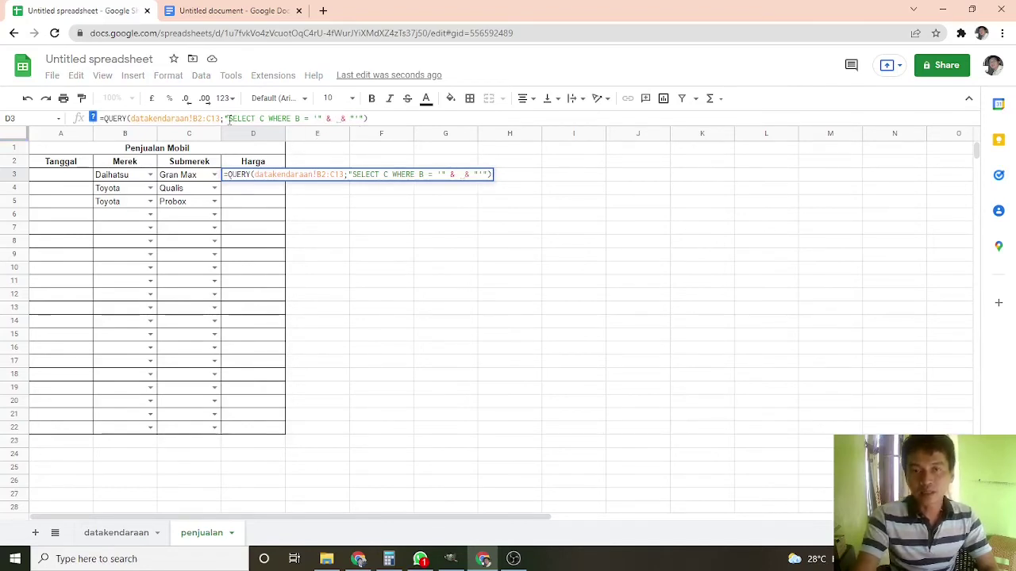
click(181, 178)
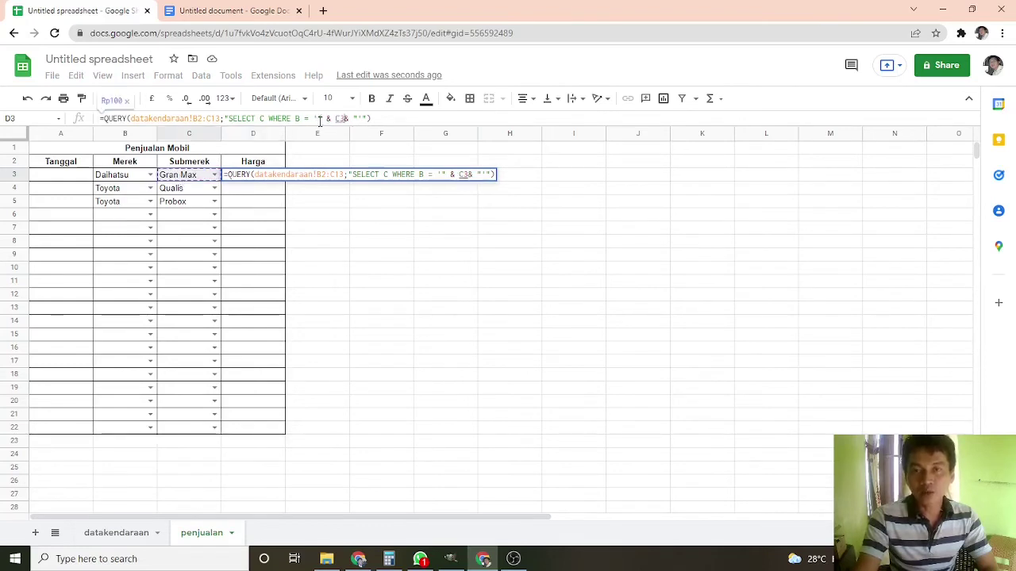
- Review the quoted WHERE condition, the & operators and the C3 reference in D3's QUERY formula, and commit the formula
drag(320, 121, 263, 121)
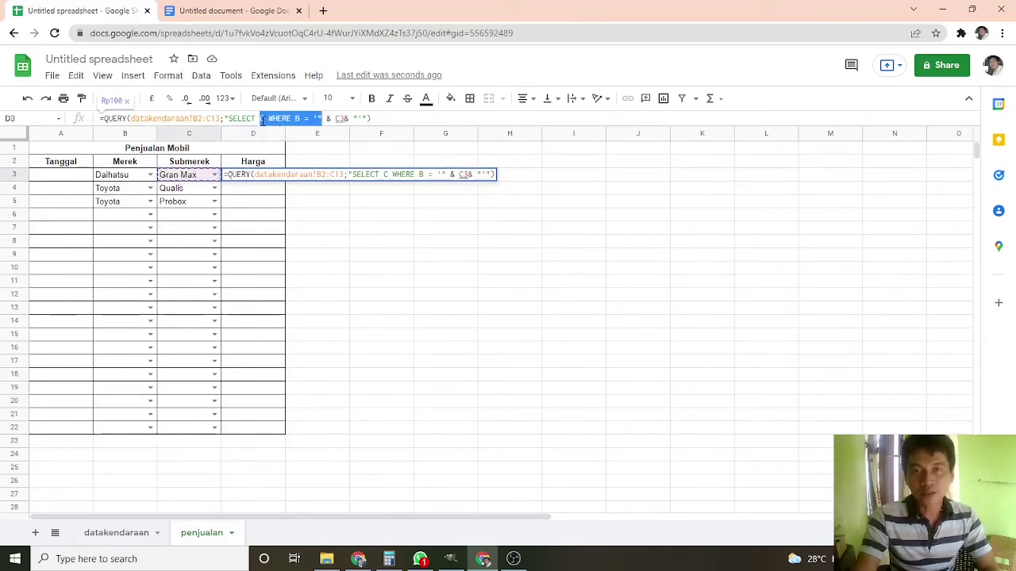
click(325, 119)
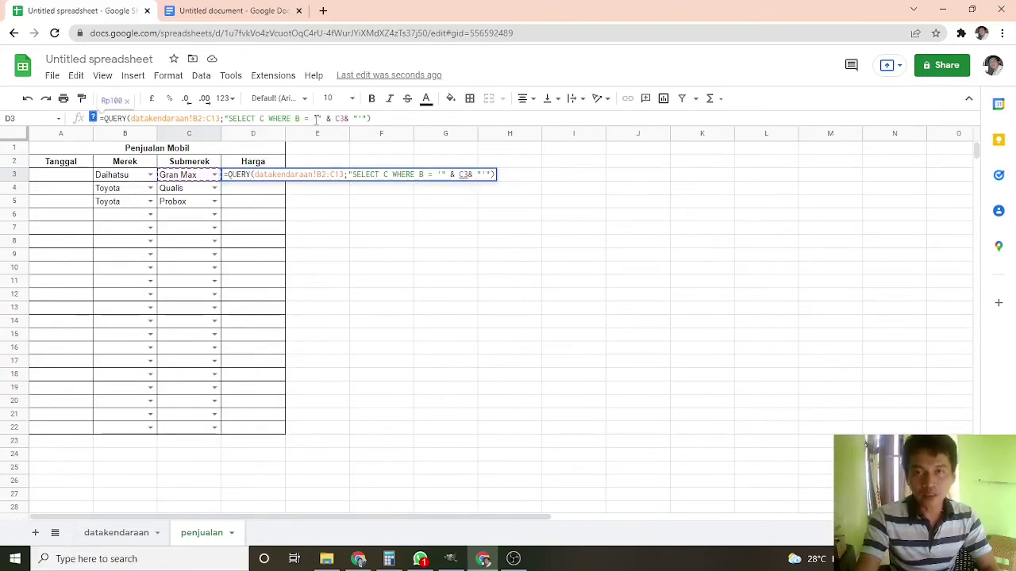
double_click(338, 118)
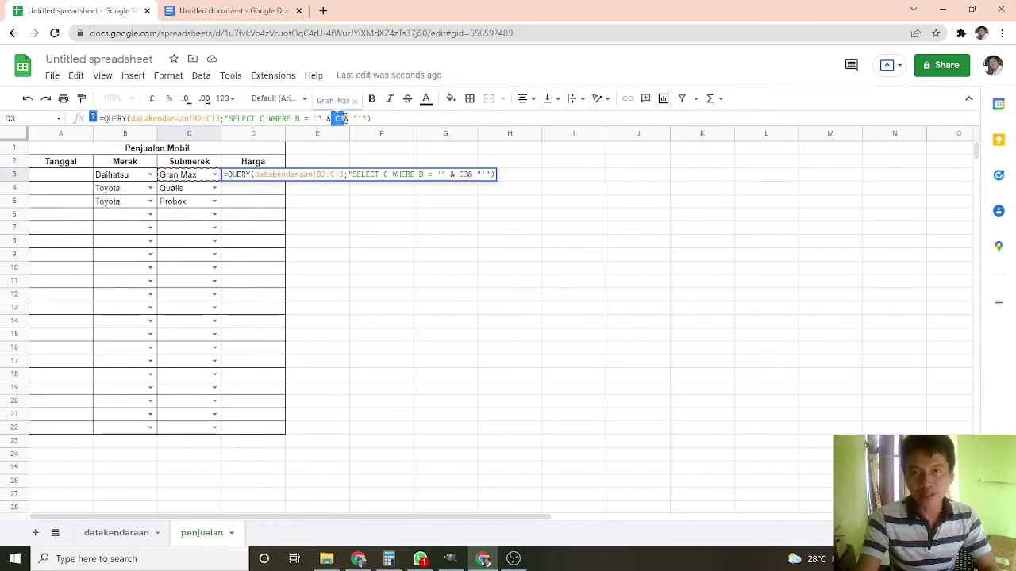
drag(315, 118, 360, 121)
click(357, 118)
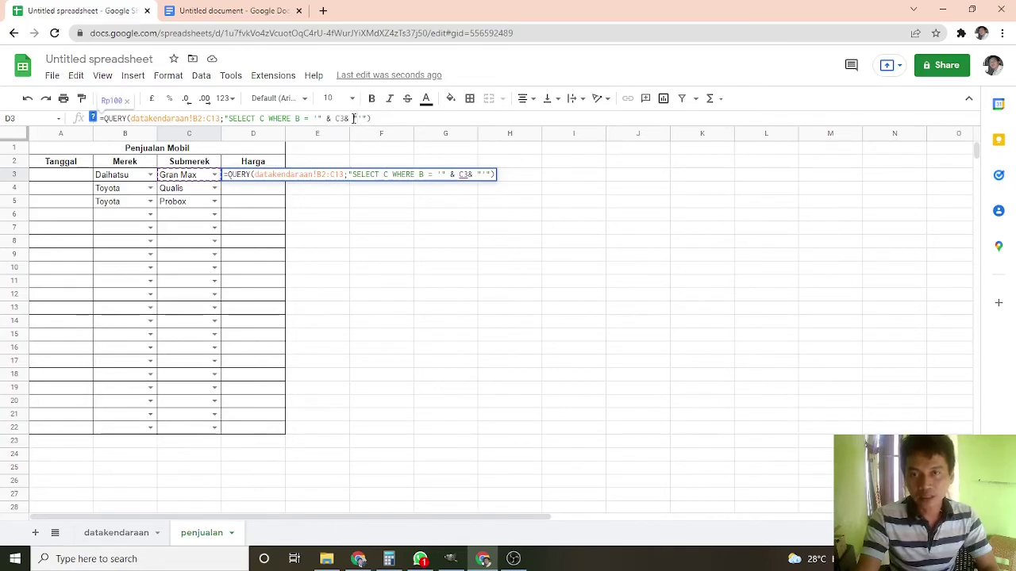
drag(353, 118, 367, 119)
click(328, 118)
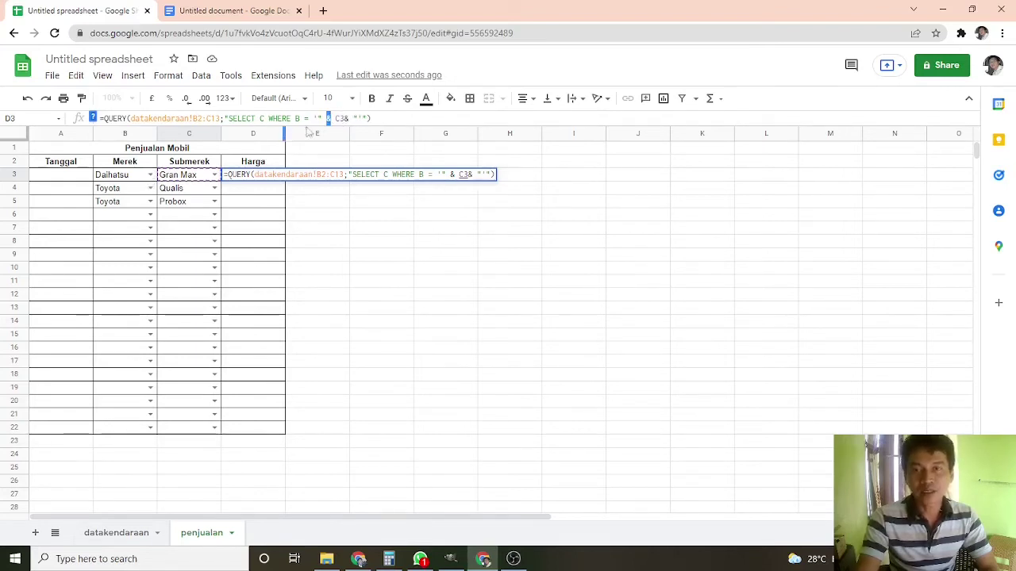
click(345, 119)
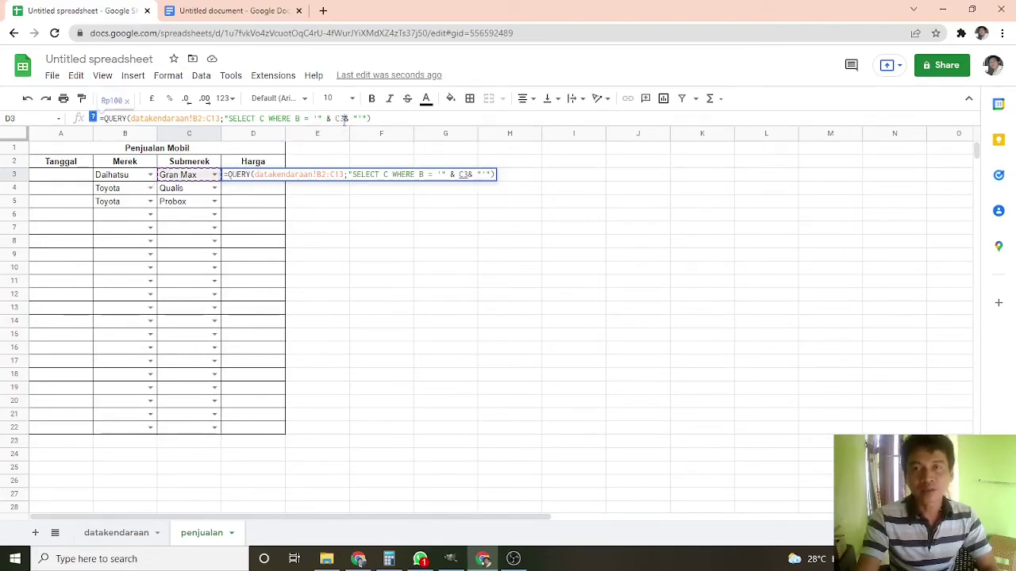
click(399, 119)
key(Return)
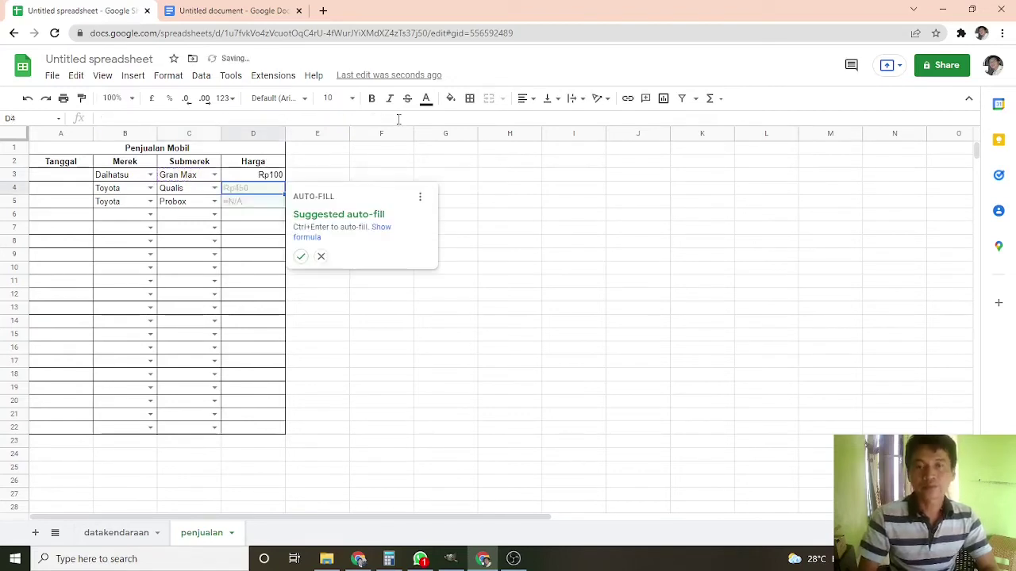
key(Up)
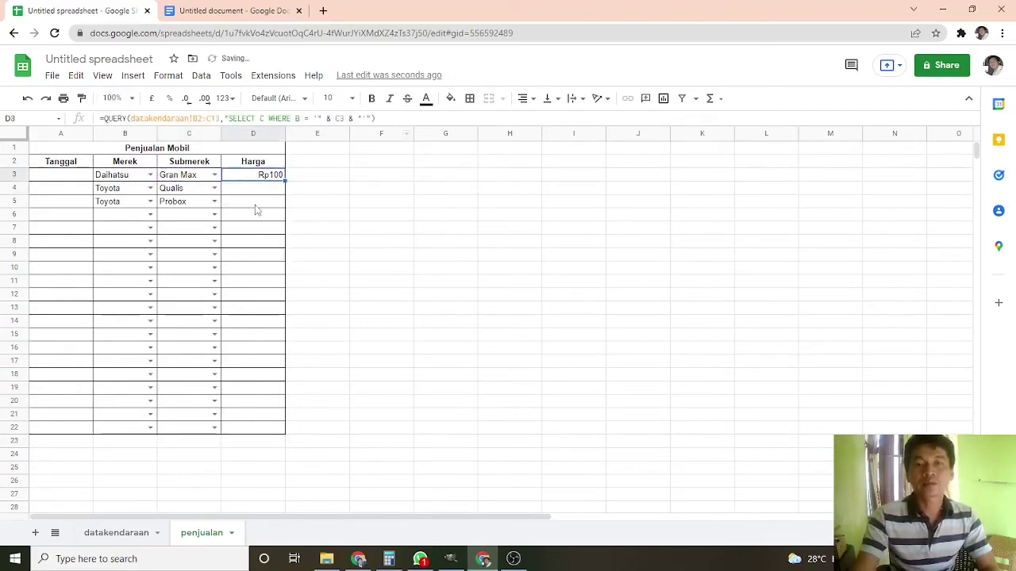
click(194, 118)
key(shift+End)
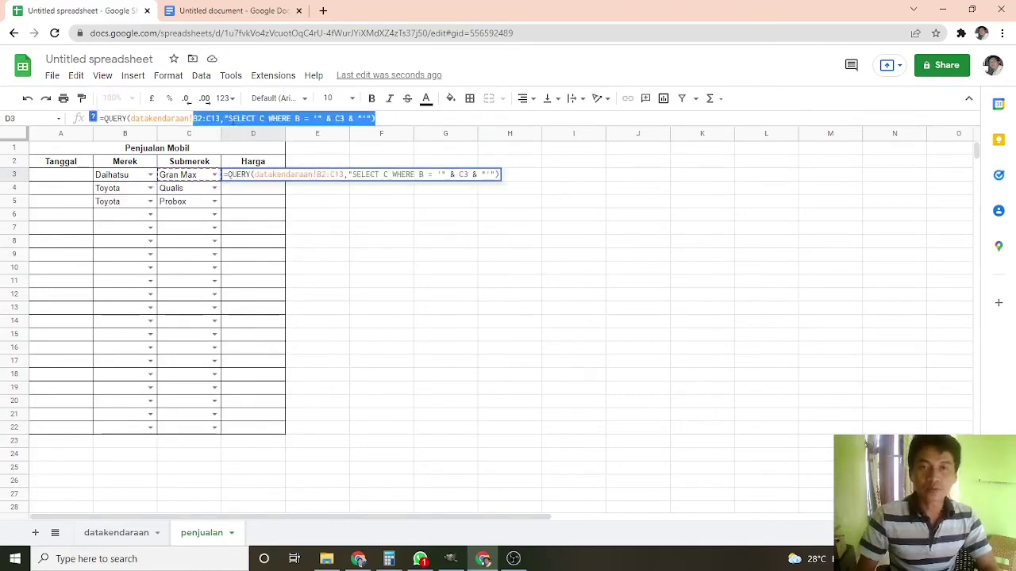
key(shift+Left)
key(shift+Left)
key(shift+Left)
key(shift+Left)
key(shift+Left)
key(shift+Left)
key(shift+Left)
key(shift+Left)
key(shift+Left)
key(shift+Left)
key(shift+Left)
key(shift+Left)
key(shift+Left)
key(shift+Left)
key(shift+Left)
key(shift+Left)
key(shift+Left)
key(shift+Left)
key(shift+Left)
key(shift+Left)
key(shift+Left)
key(shift+Left)
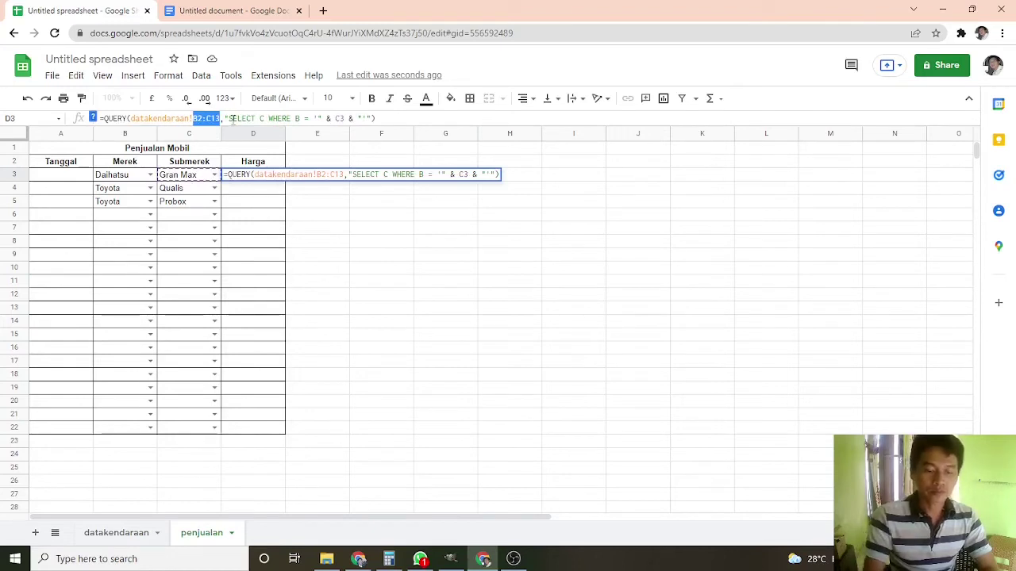
text($)
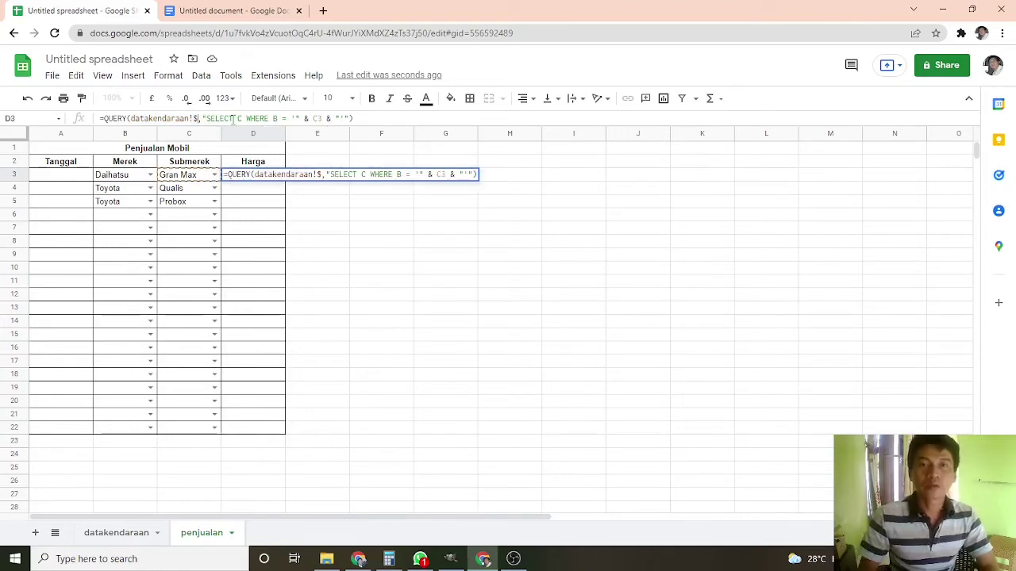
click(338, 204)
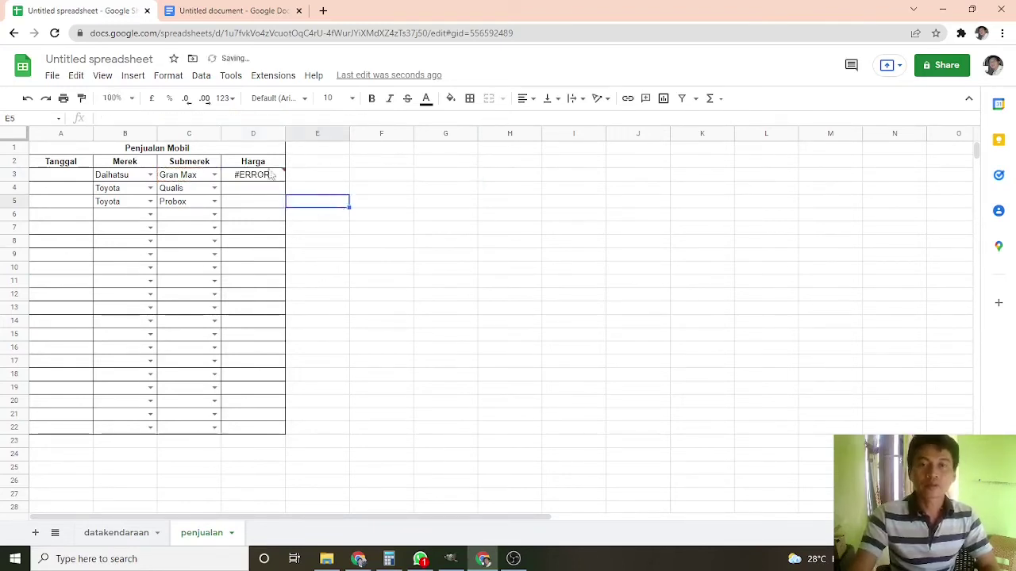
click(267, 179)
key(ctrl+z)
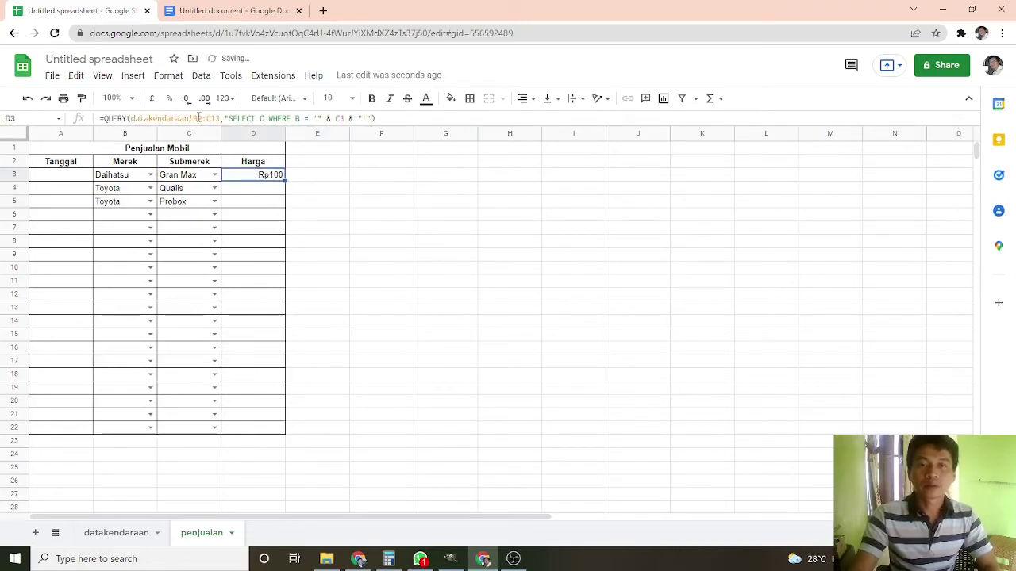
- Make the data range in D3's QUERY formula absolute as datakendaraan!$B$2:$C$13 and commit the formula
click(193, 118)
text($)
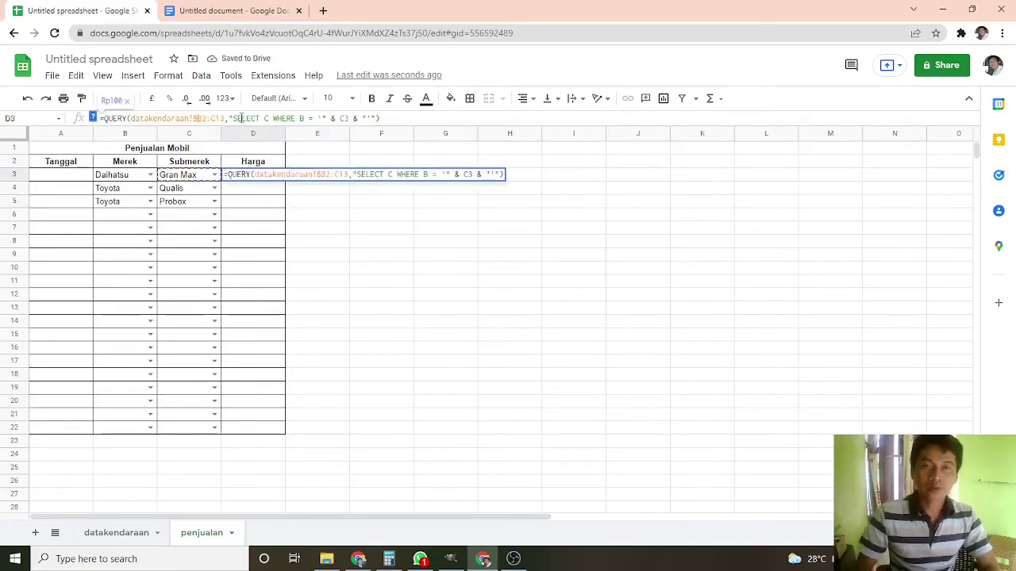
key(Right)
text($)
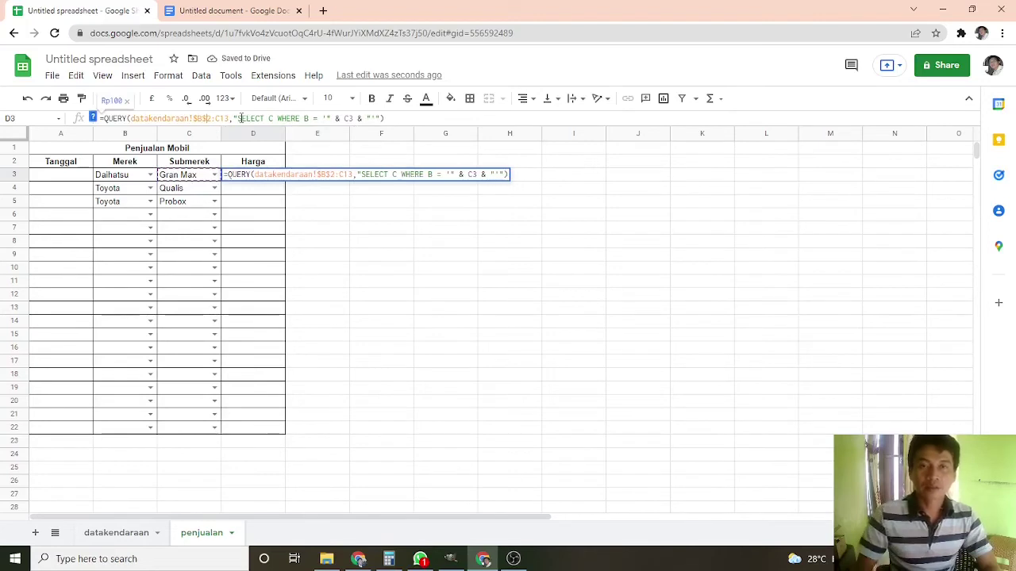
key(Right)
key(Right)
text($)
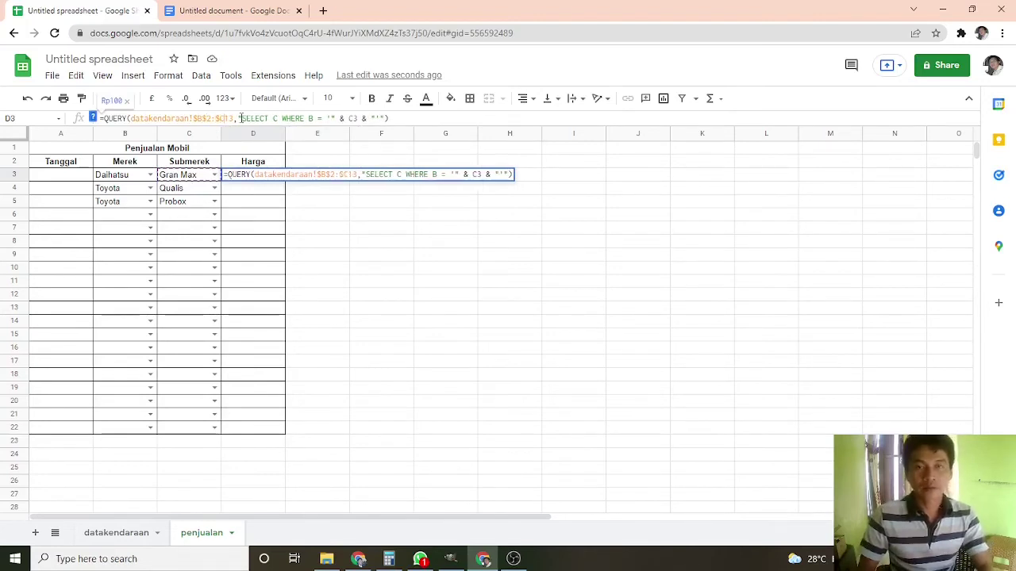
key(Right)
text($)
key(Return)
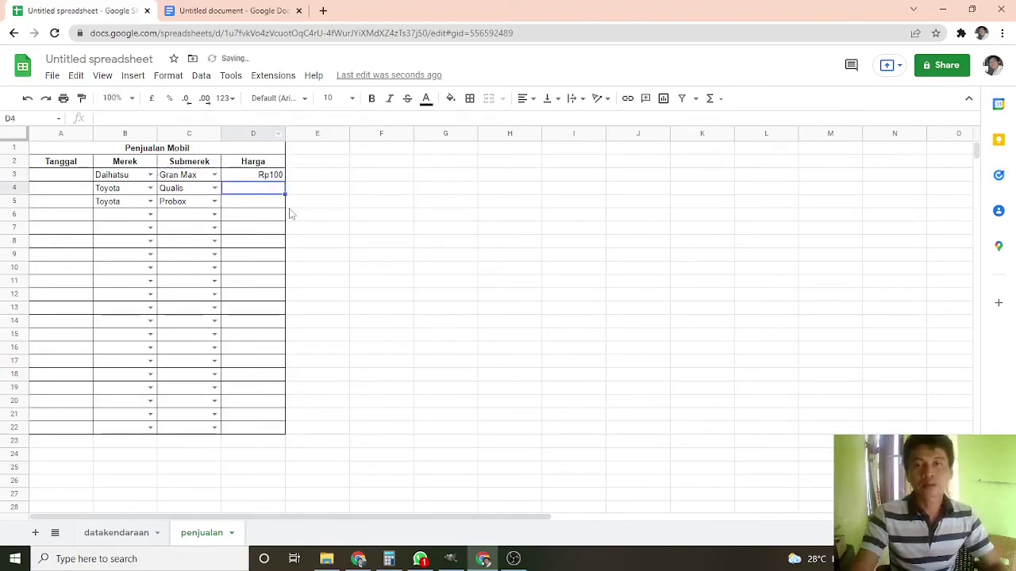
- Fill D3's price formula down through D22 and check the copied formula in the first price cells
click(268, 174)
drag(284, 181, 272, 429)
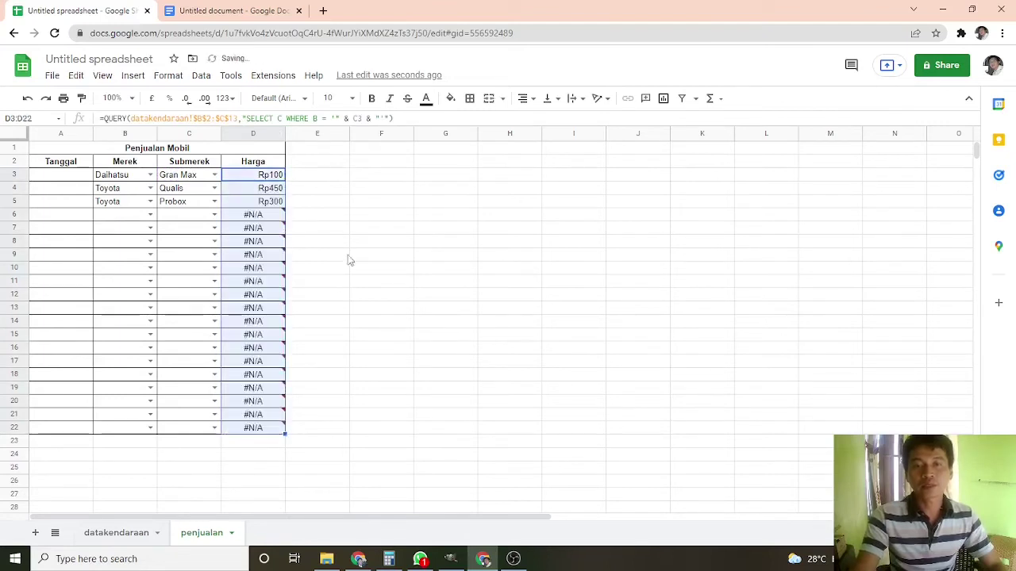
click(270, 222)
click(258, 178)
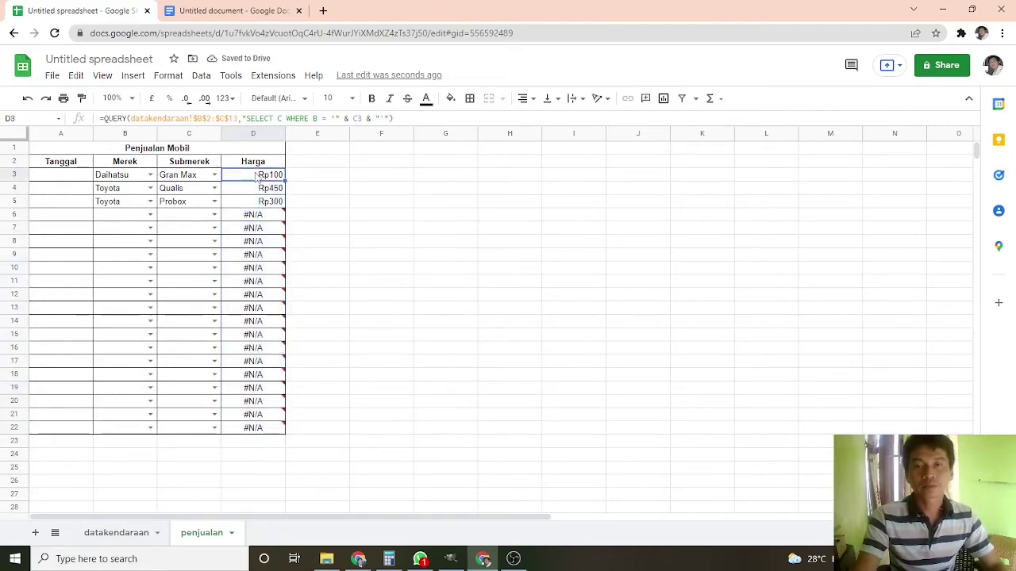
click(262, 191)
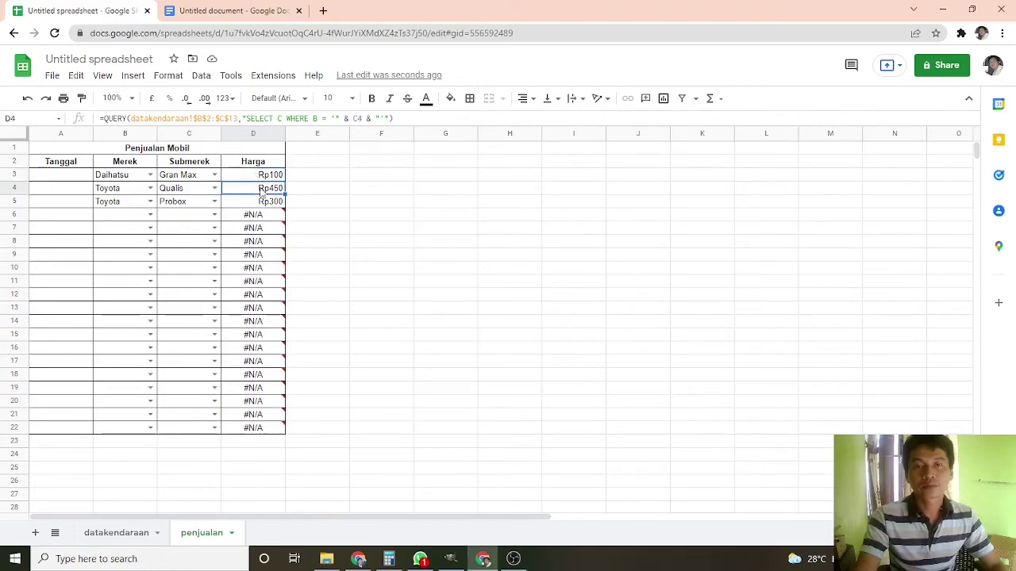
- Choose Daihatsu as the brand in B6 of the penjualan sheet
double_click(211, 214)
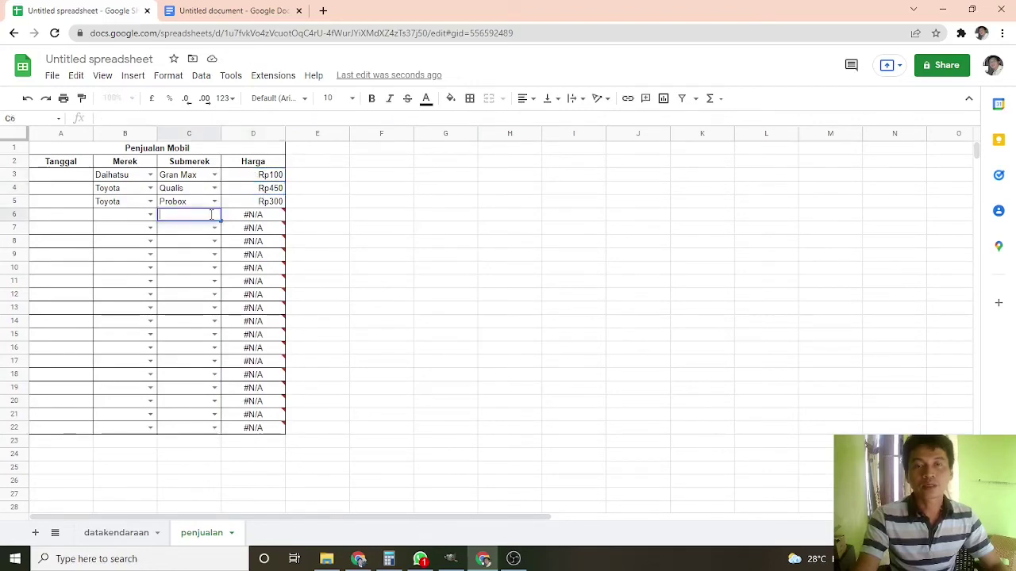
click(115, 220)
double_click(115, 219)
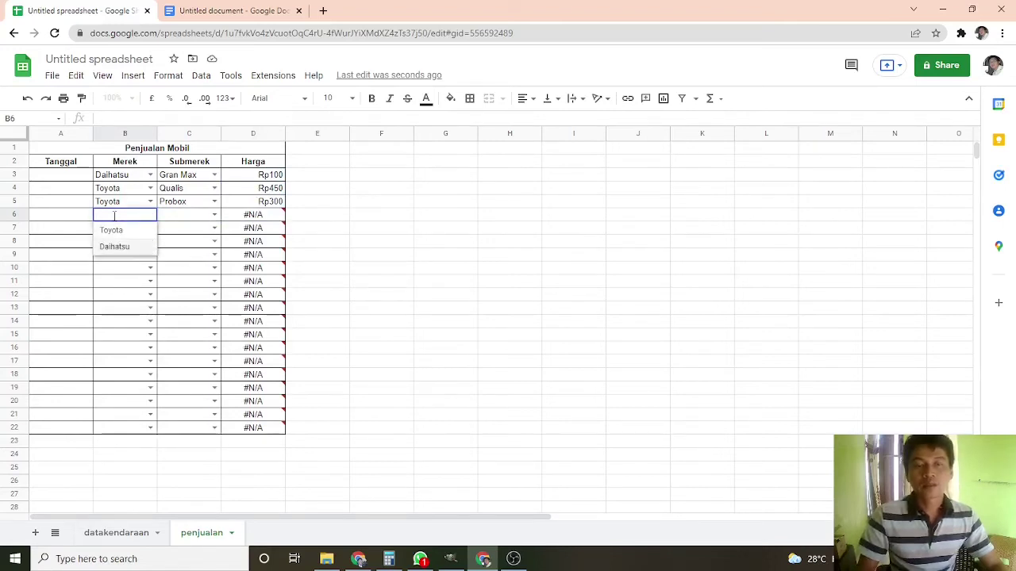
key(Return)
key(Up)
key(Up)
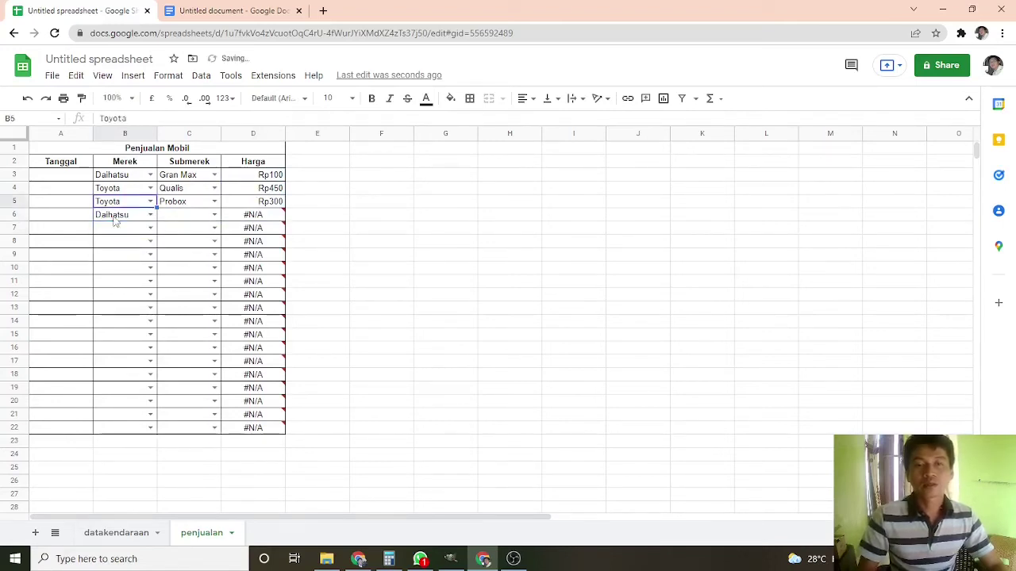
- Choose Gran Max as the submodel in C6 and compare its price with the datakendaraan sheet
key(Right)
key(Down)
key(Return)
key(Down)
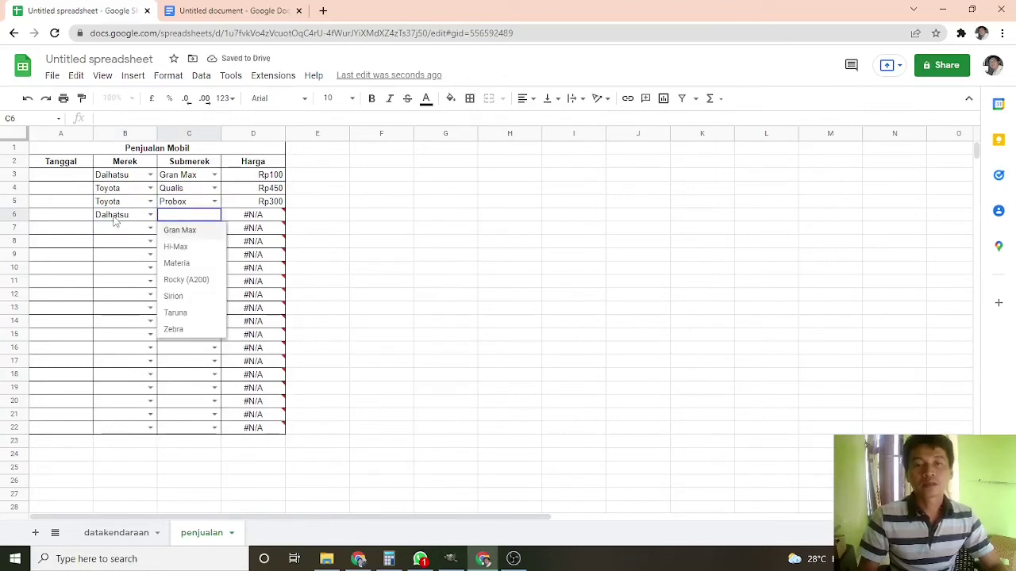
key(Return)
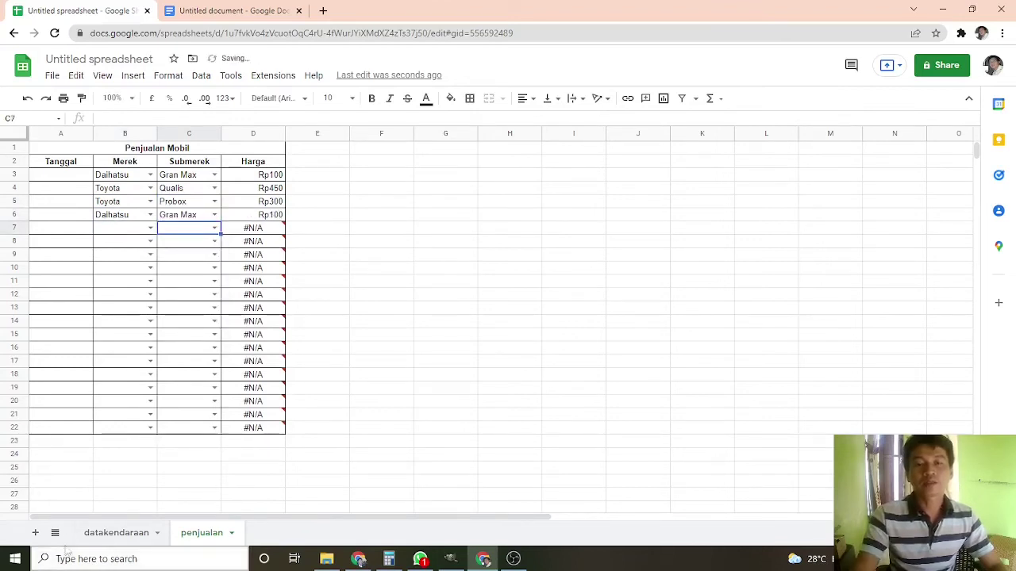
click(119, 533)
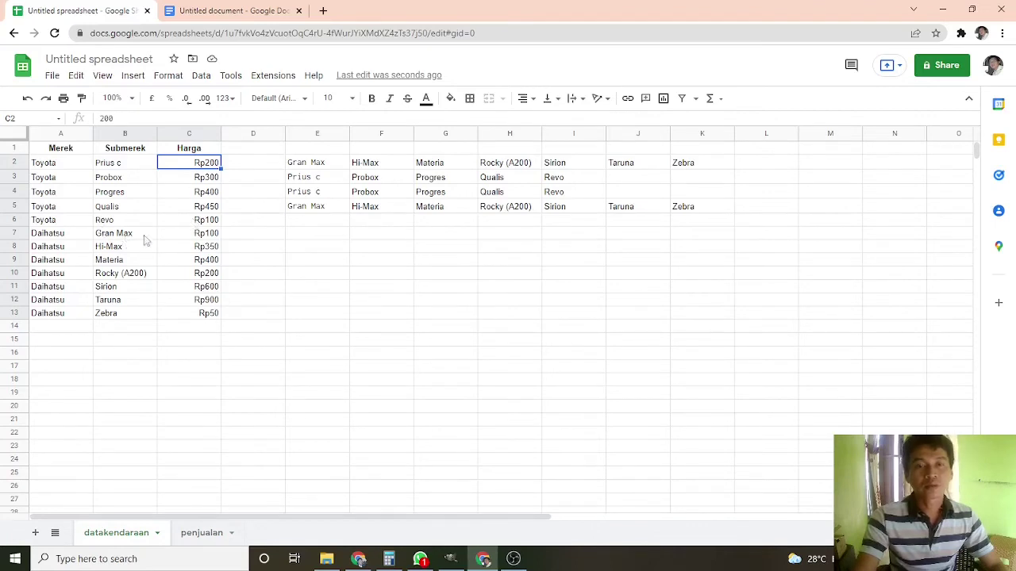
click(203, 534)
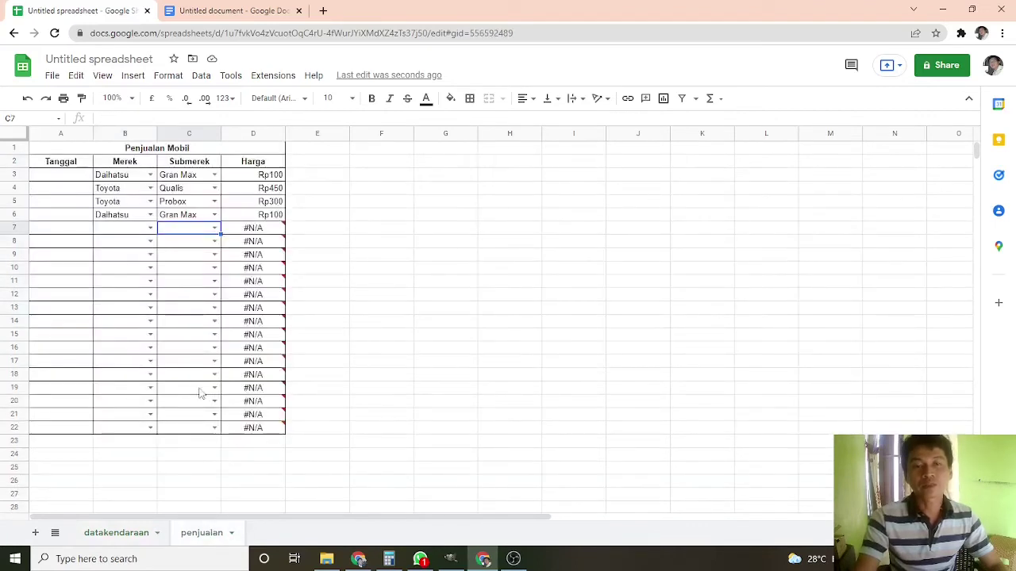
- Apply data validation to Tanggal cell A3 with the Date criterion "is a valid date", and save it
click(68, 183)
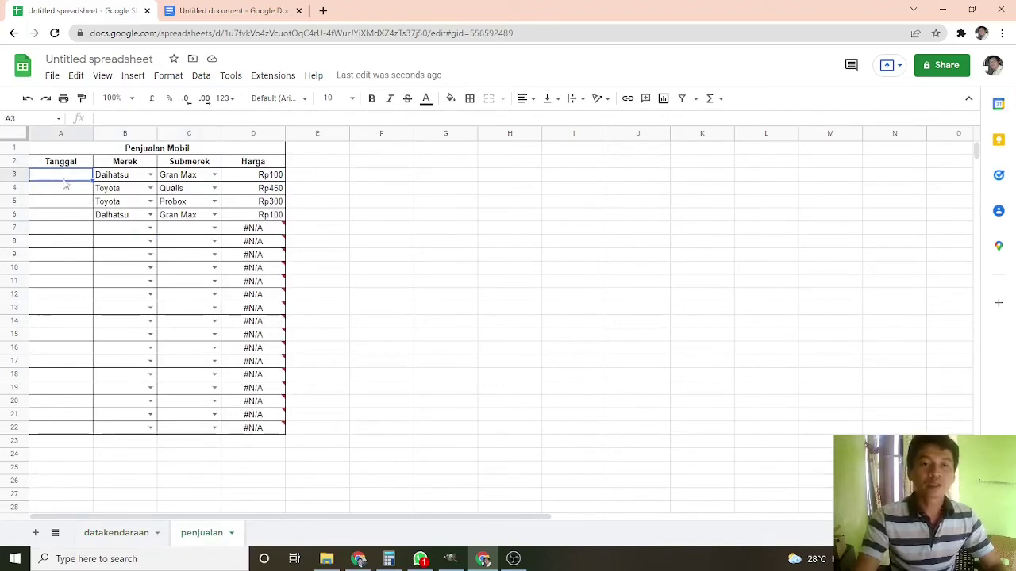
double_click(64, 178)
click(68, 245)
click(61, 171)
click(211, 79)
click(224, 314)
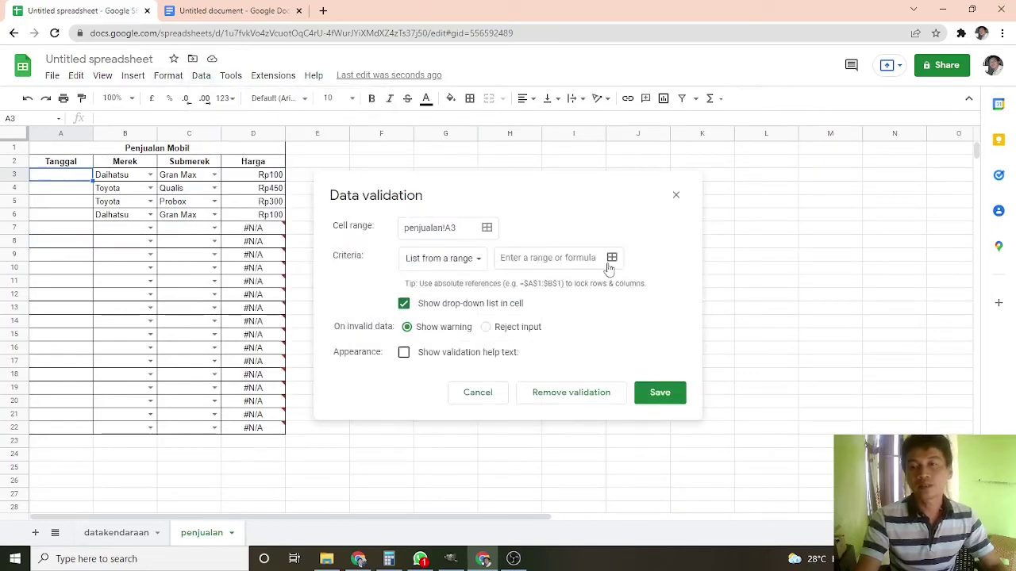
click(446, 258)
click(443, 337)
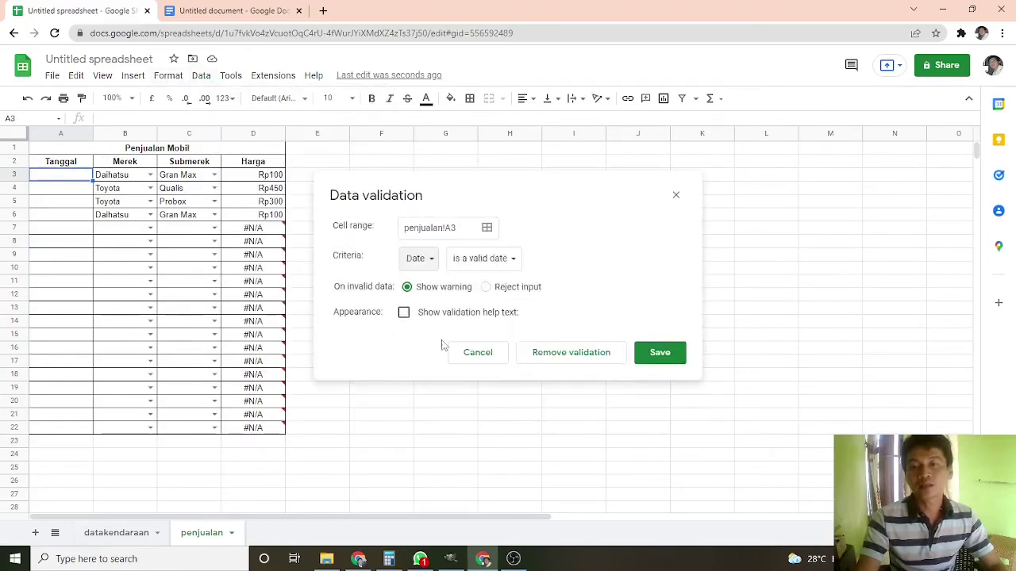
click(660, 354)
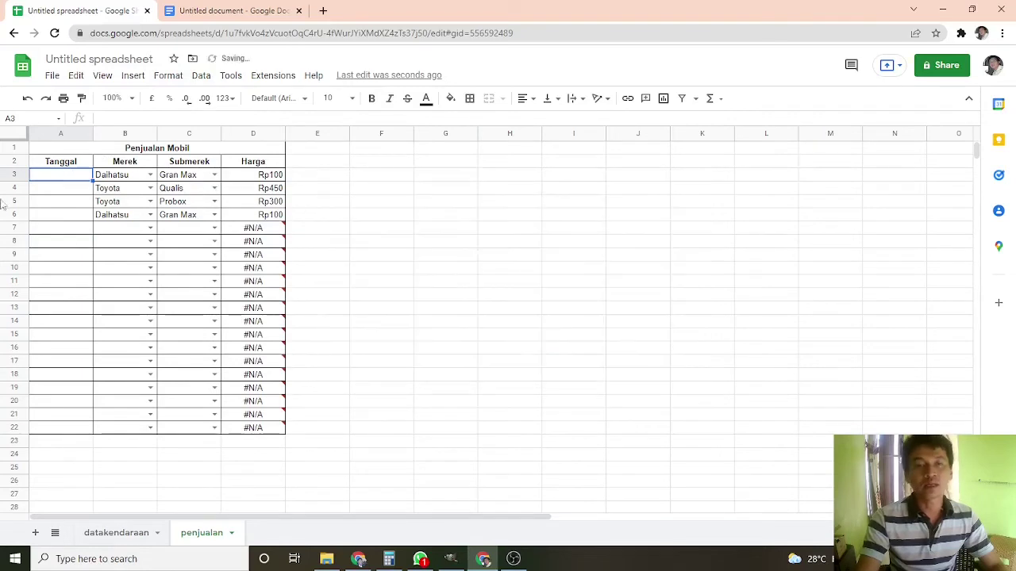
- Pick 11 February 2022 from the calendar as the date in A3
double_click(51, 175)
click(77, 236)
click(57, 279)
- Format the Tanggal cells A3:A22 with the custom date format shown as 5-Aug-1930
drag(59, 178, 61, 428)
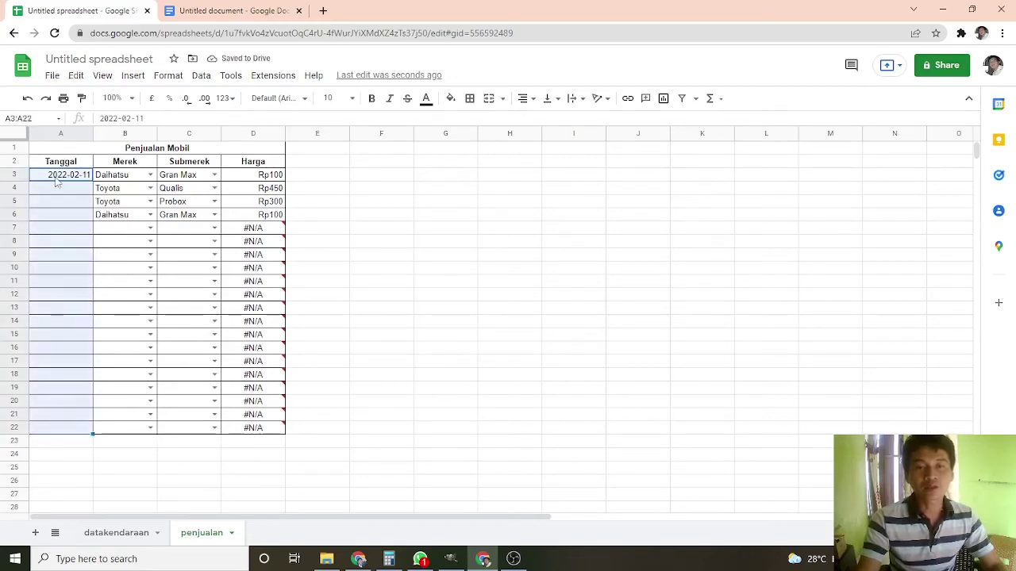
click(168, 76)
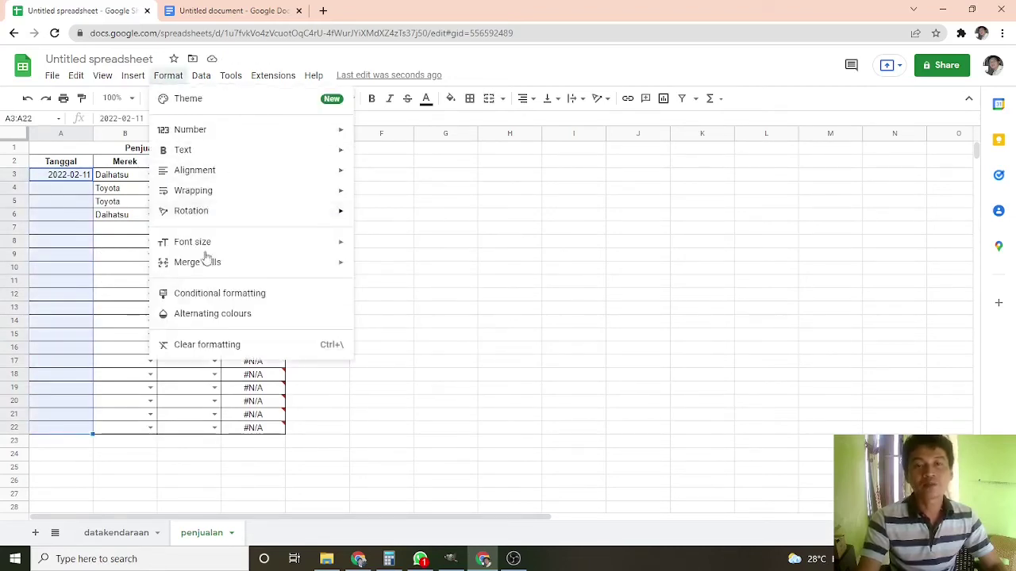
mouse_move(203, 131)
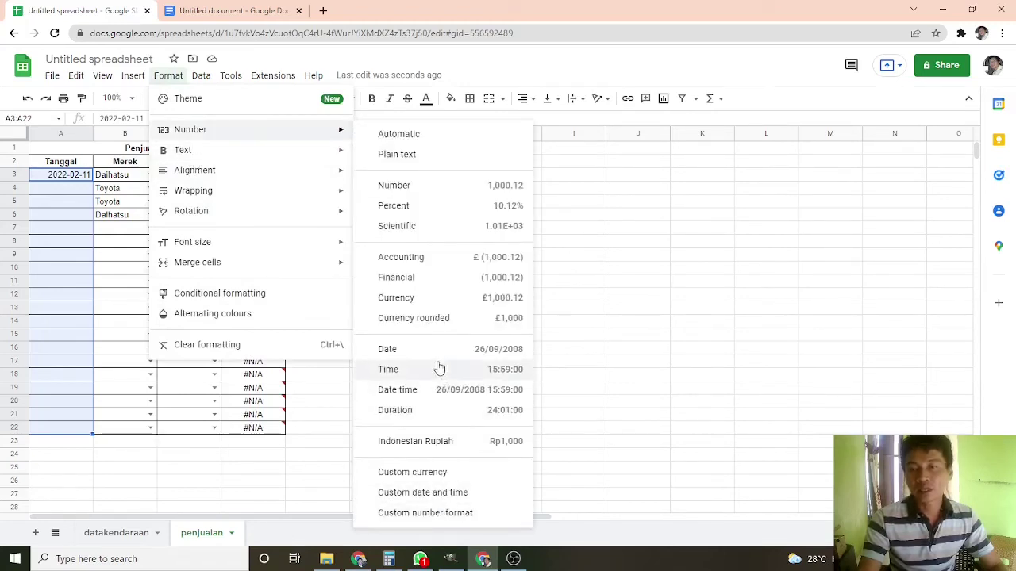
click(422, 492)
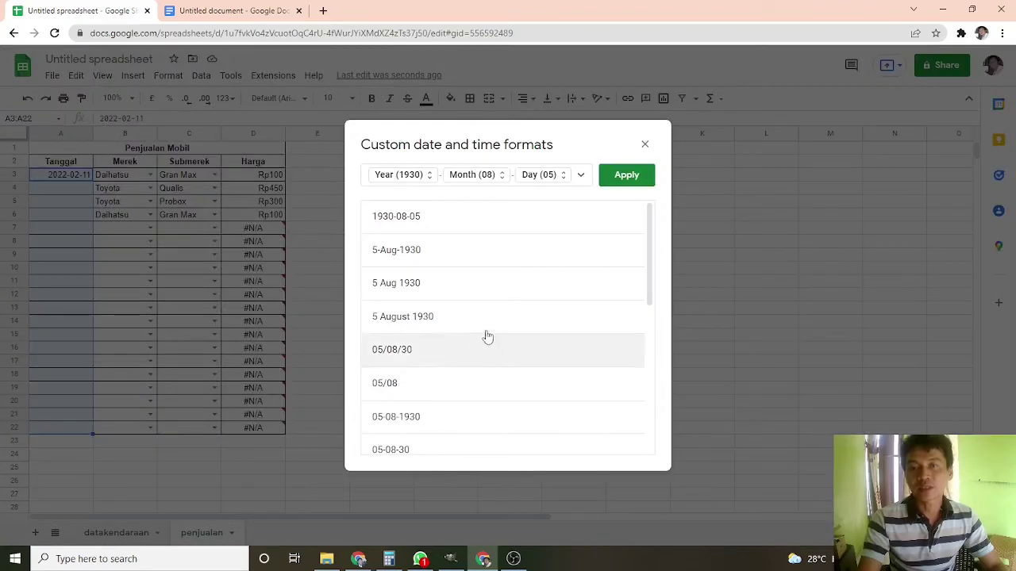
click(396, 262)
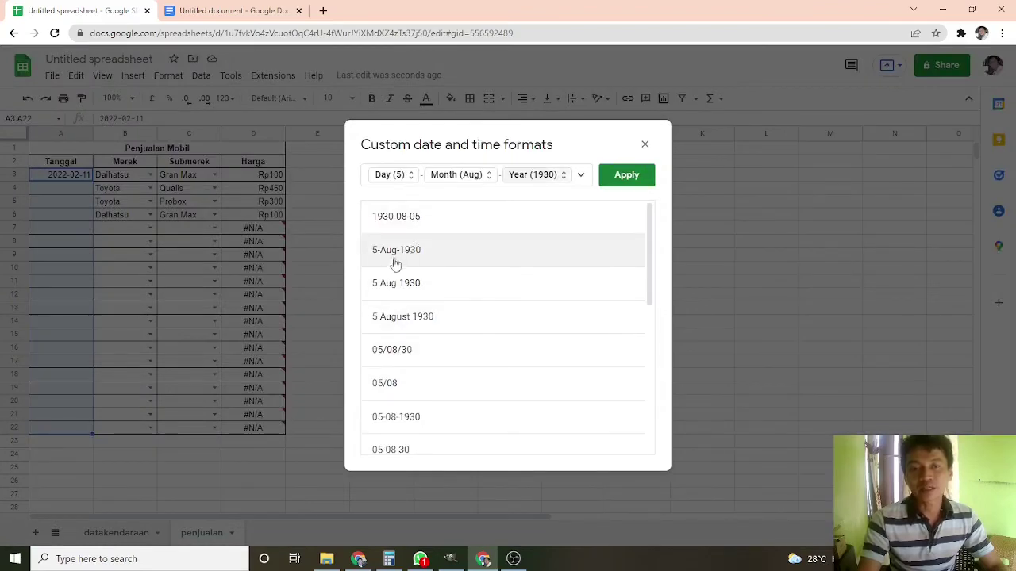
click(626, 175)
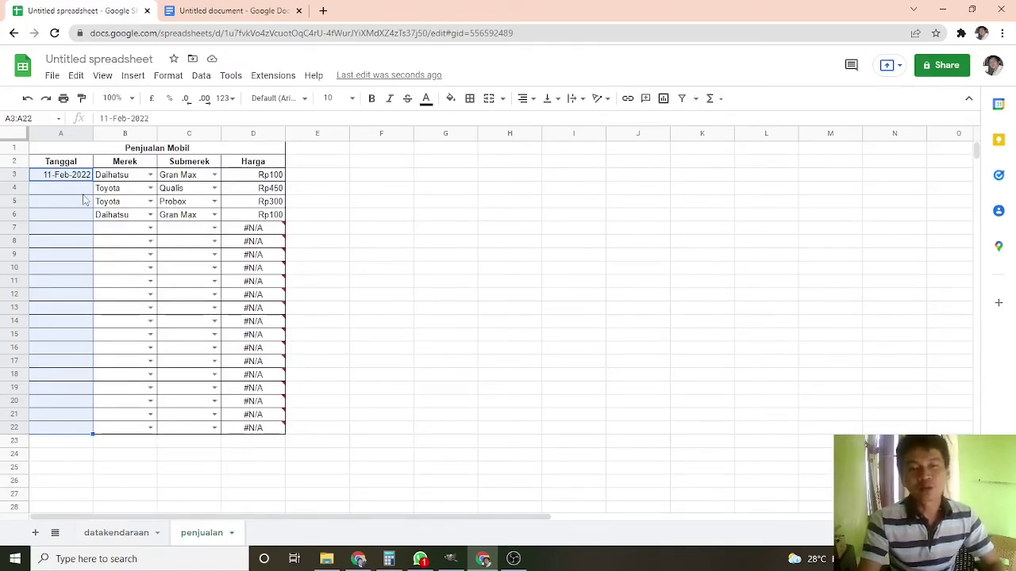
key(Down)
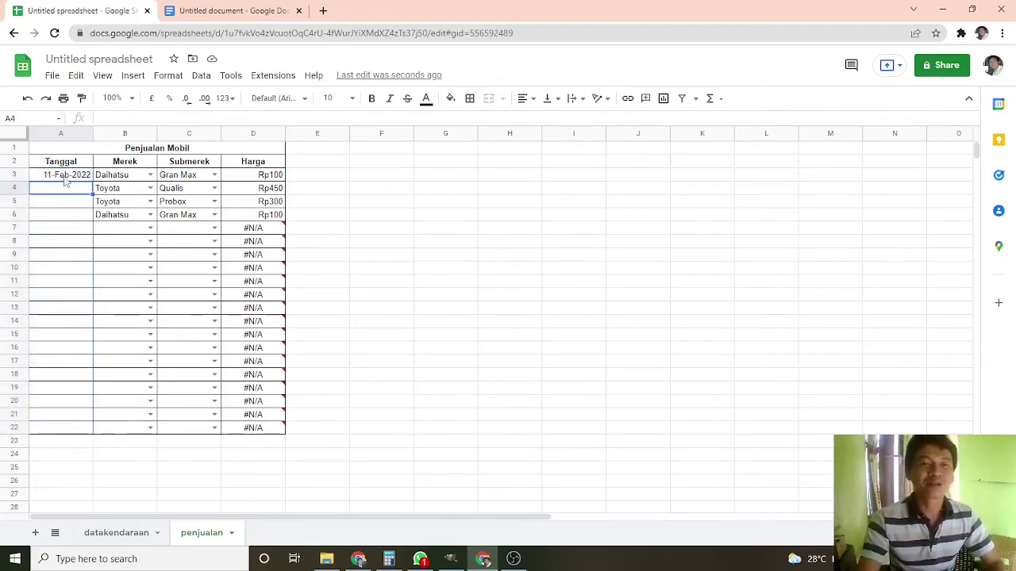
click(65, 179)
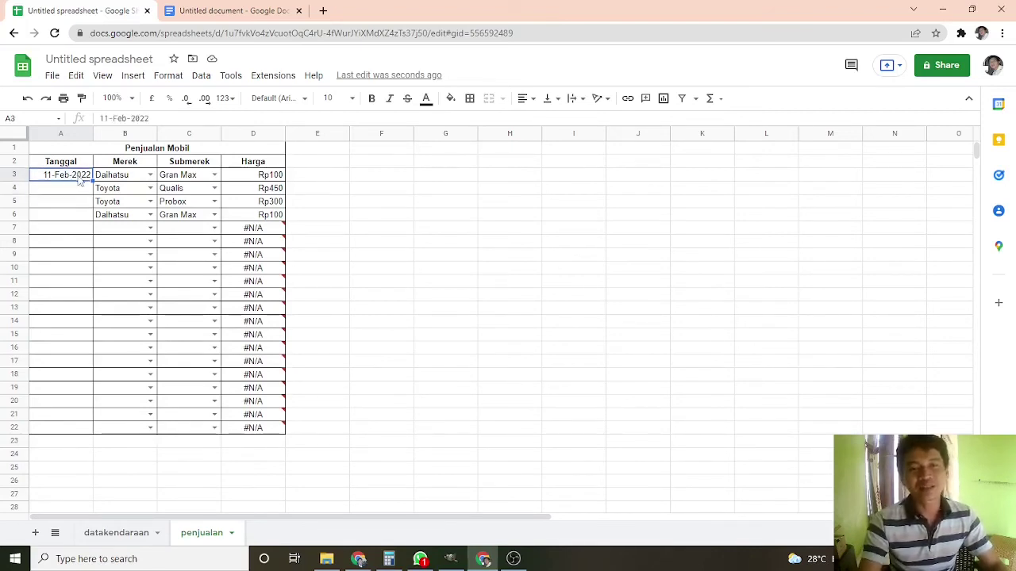
double_click(72, 192)
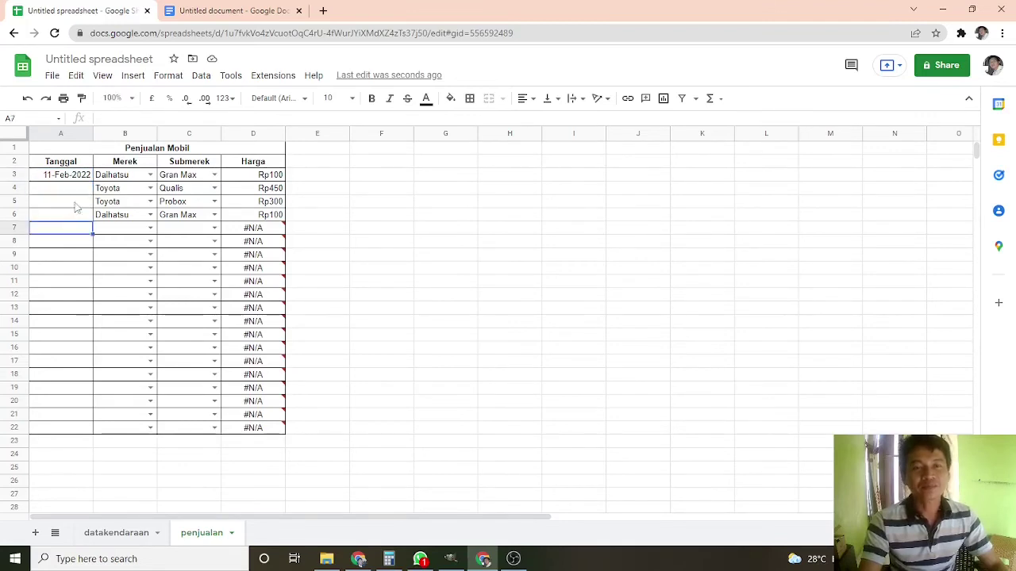
- Apply the Date "is a valid date" data validation to the whole Tanggal range A3:A22 and save it
click(69, 177)
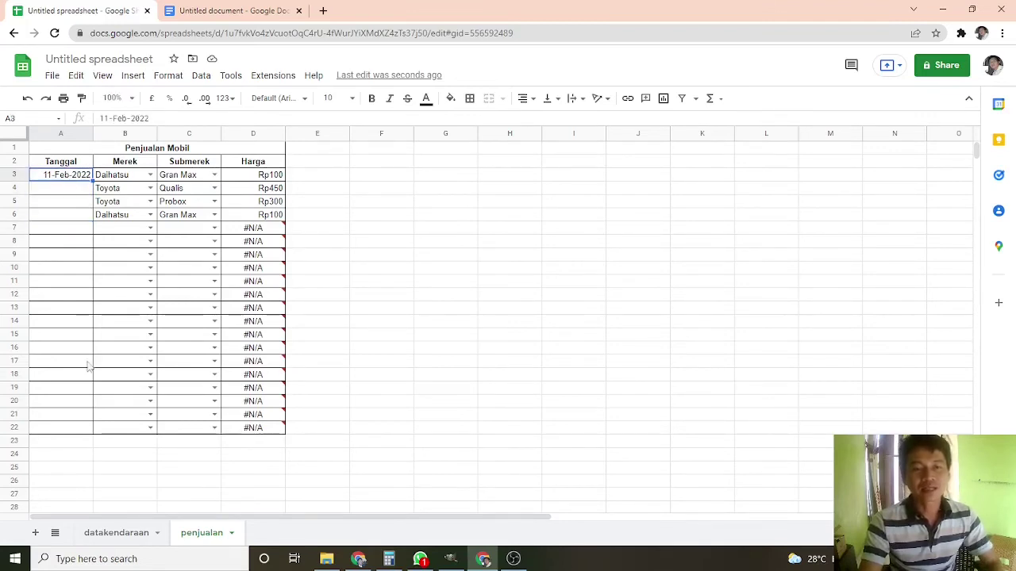
shift+click(81, 432)
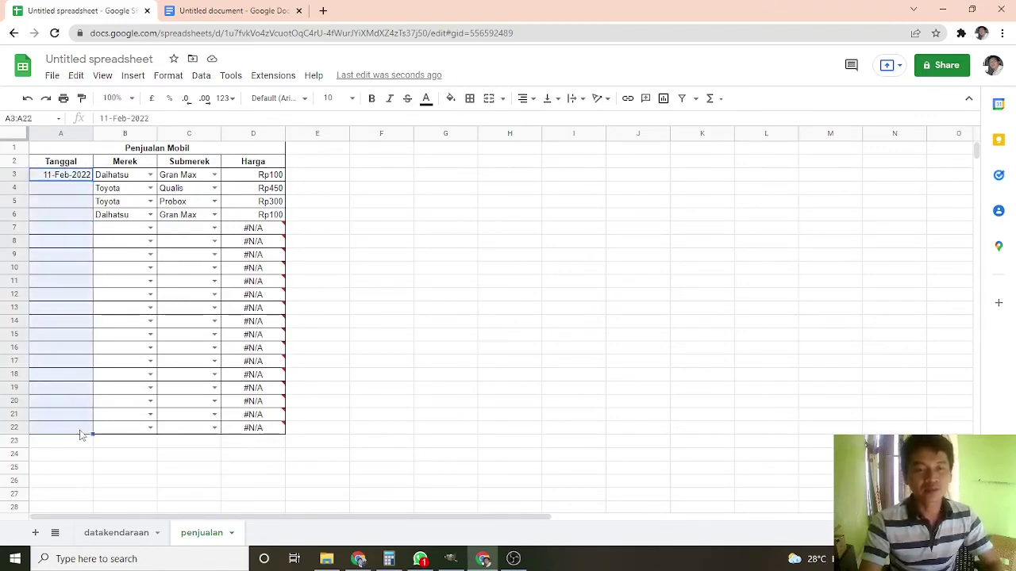
click(201, 77)
click(242, 315)
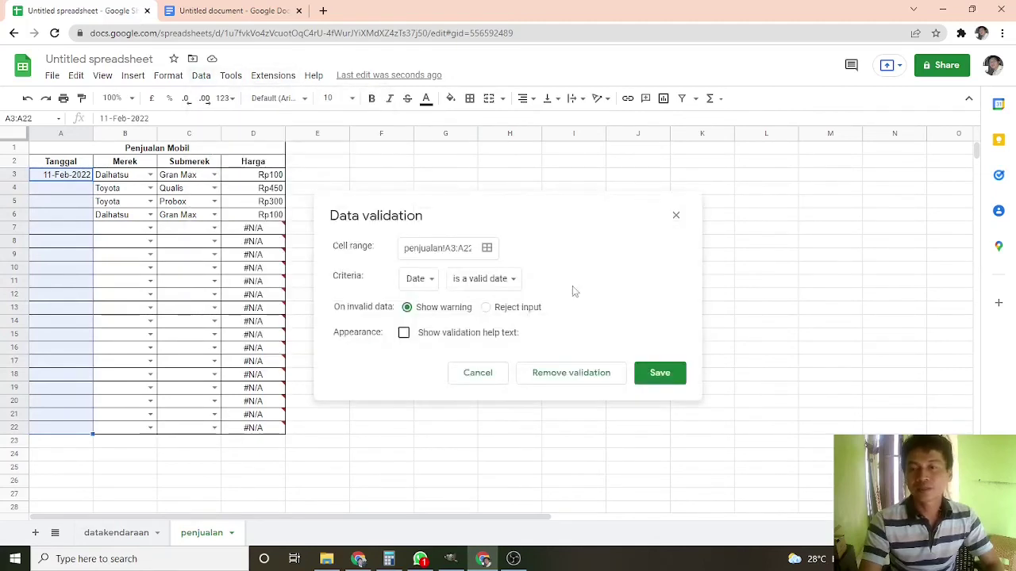
click(674, 379)
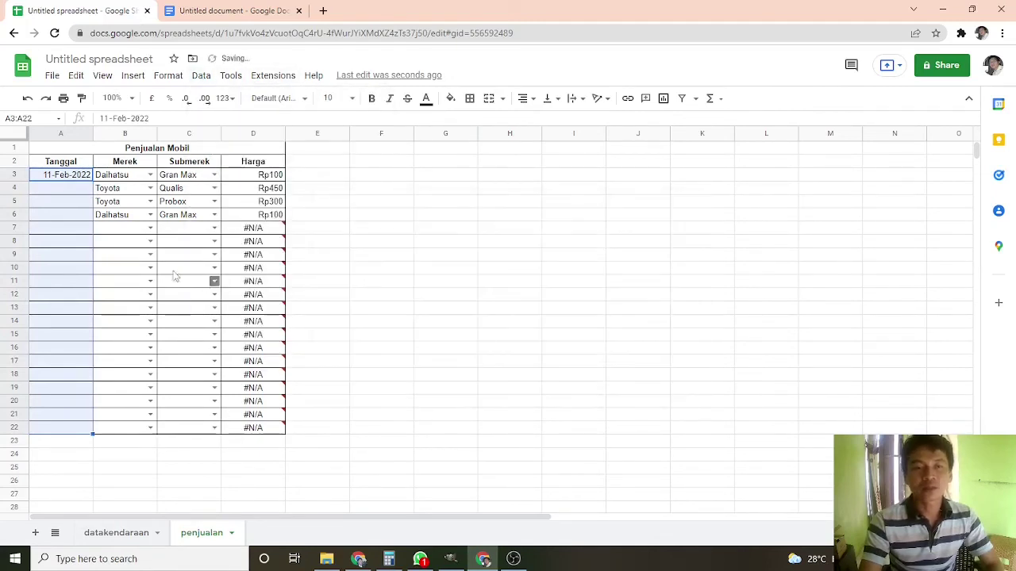
- Pick 11 February 2022 from the calendar as the date in Tanggal cells A4 and A7
click(69, 193)
double_click(69, 193)
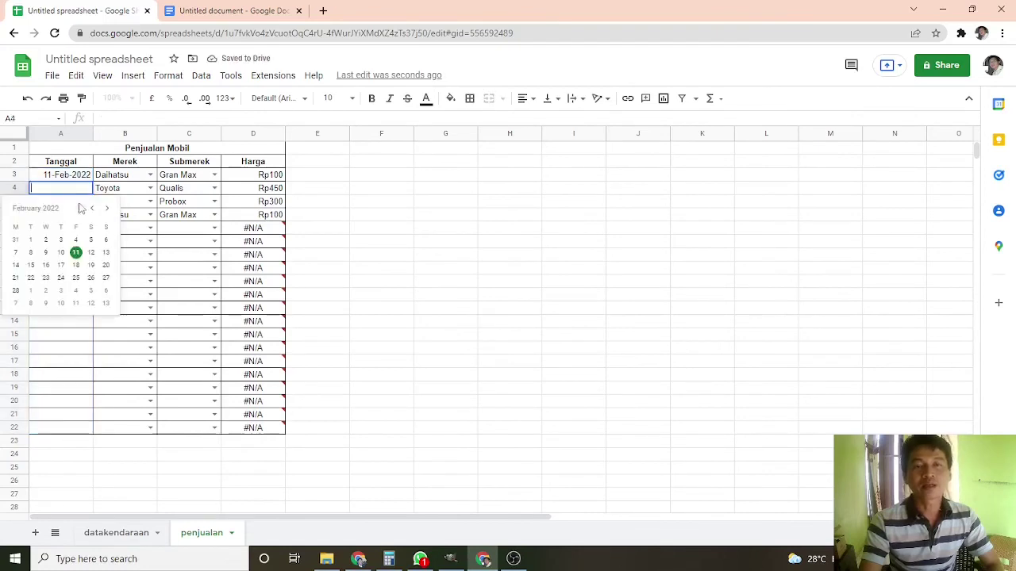
click(83, 254)
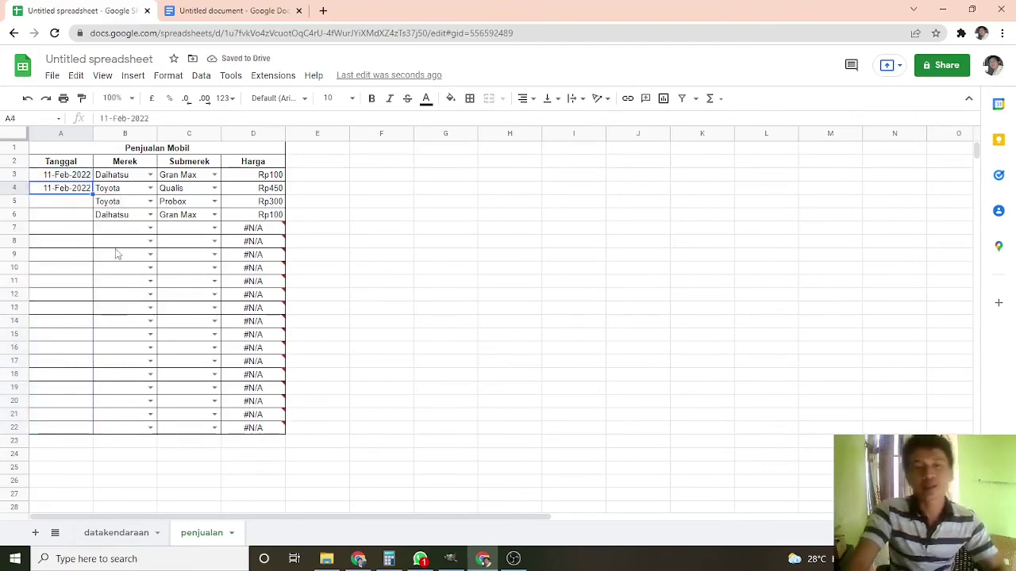
click(56, 204)
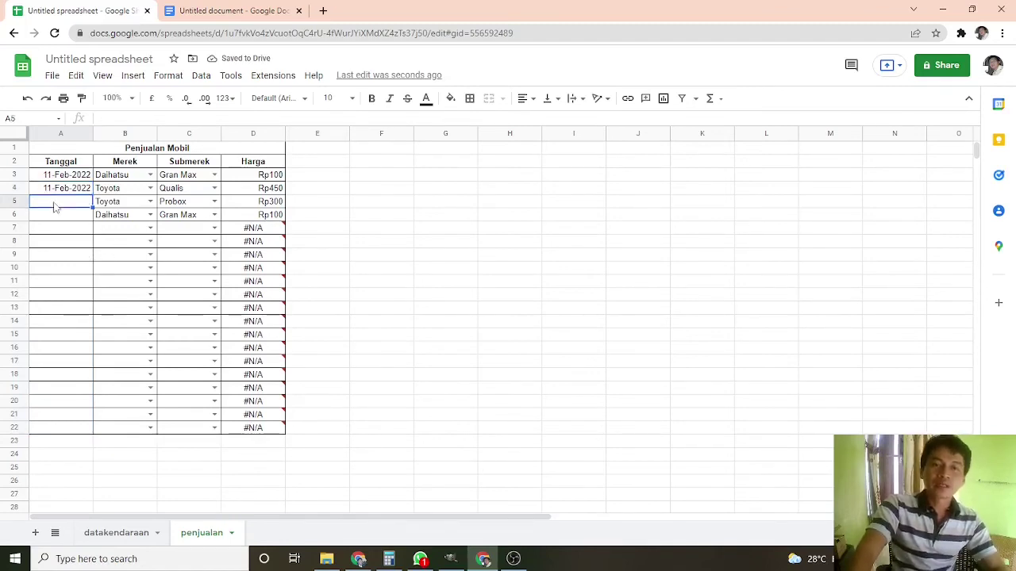
double_click(51, 230)
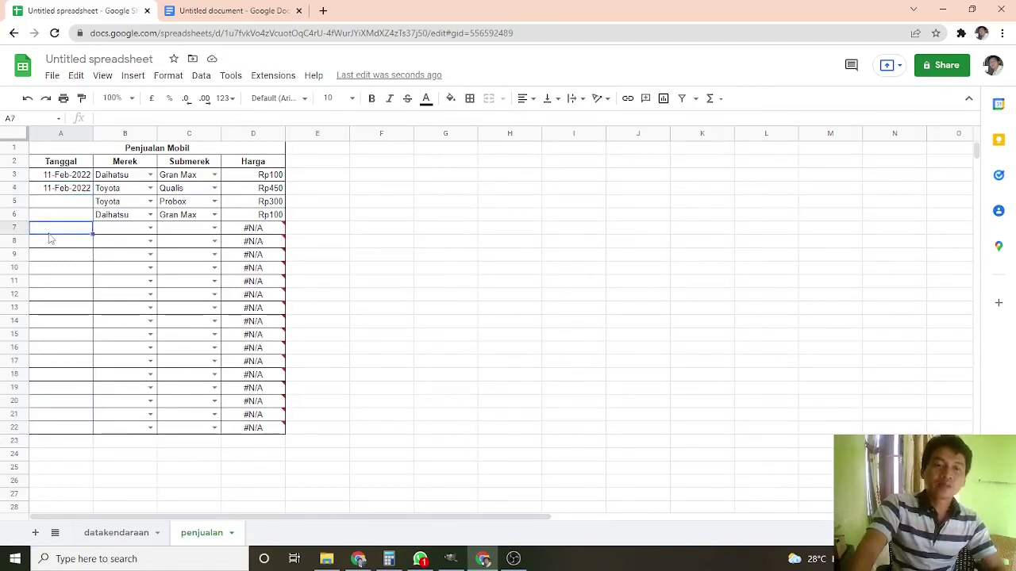
click(75, 292)
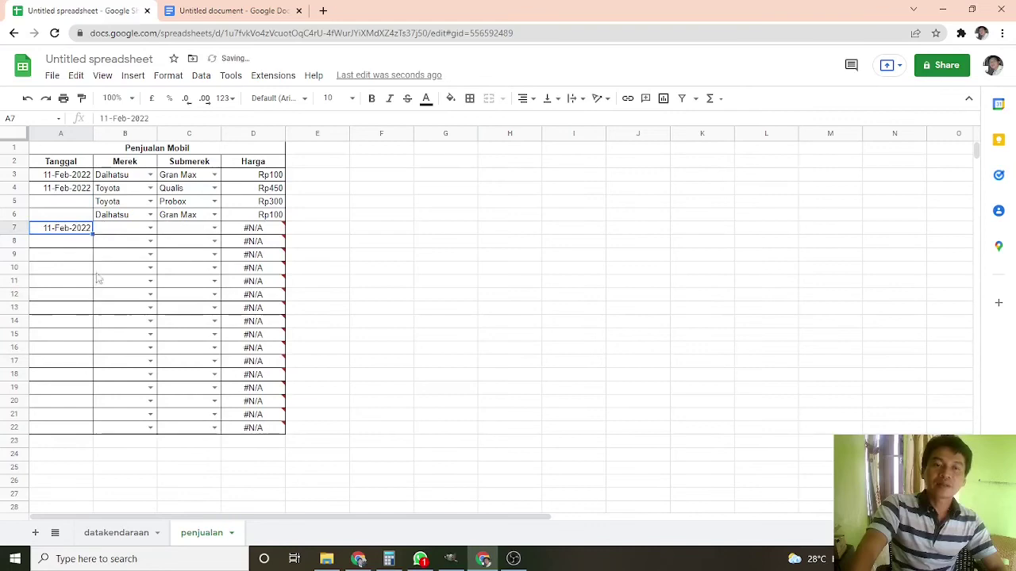
- Choose Toyota as the brand in B7 and Probox as the submodel in C7
click(127, 231)
key(Return)
key(Down)
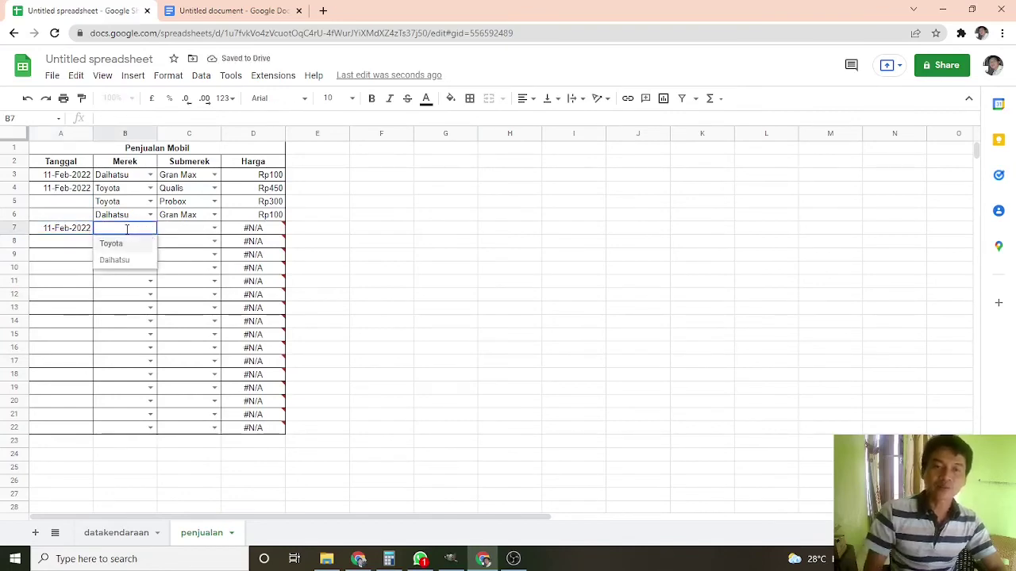
key(Return)
key(Up)
key(Right)
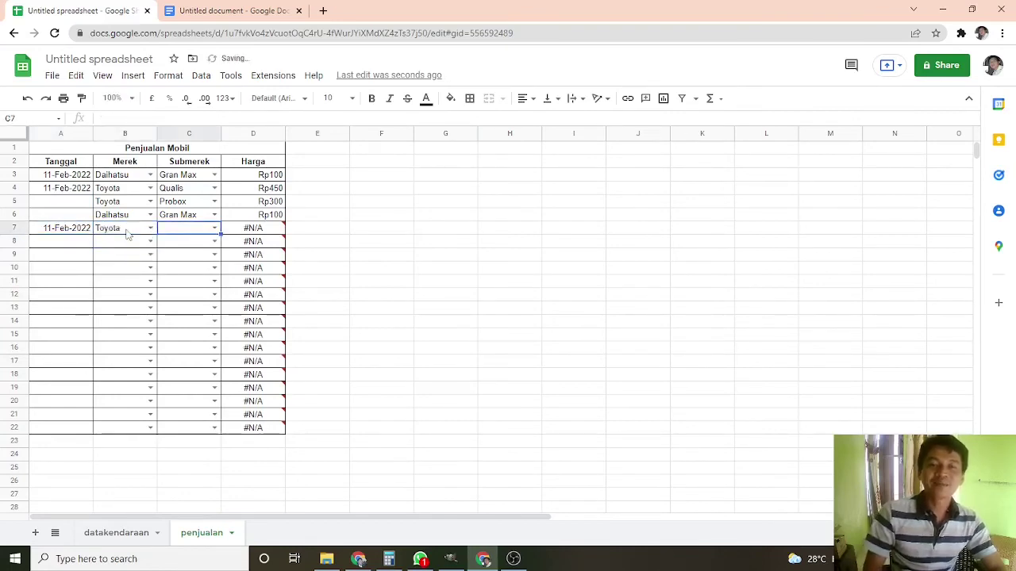
key(Return)
key(Return)
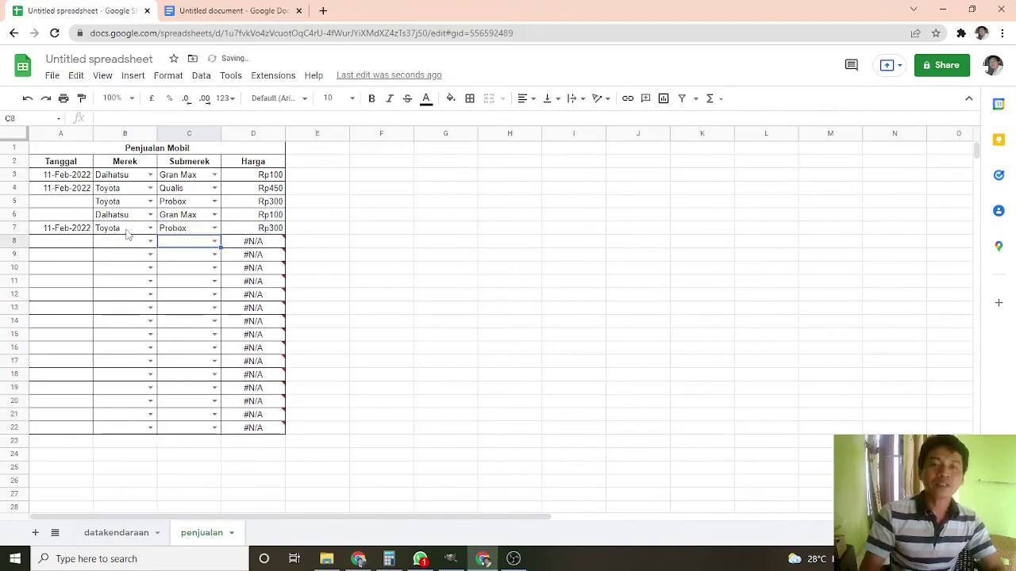
- Review the data validation source of submodel cell C3 and the TRANSPOSE QUERY formula in E2 of the datakendaraan sheet
click(192, 177)
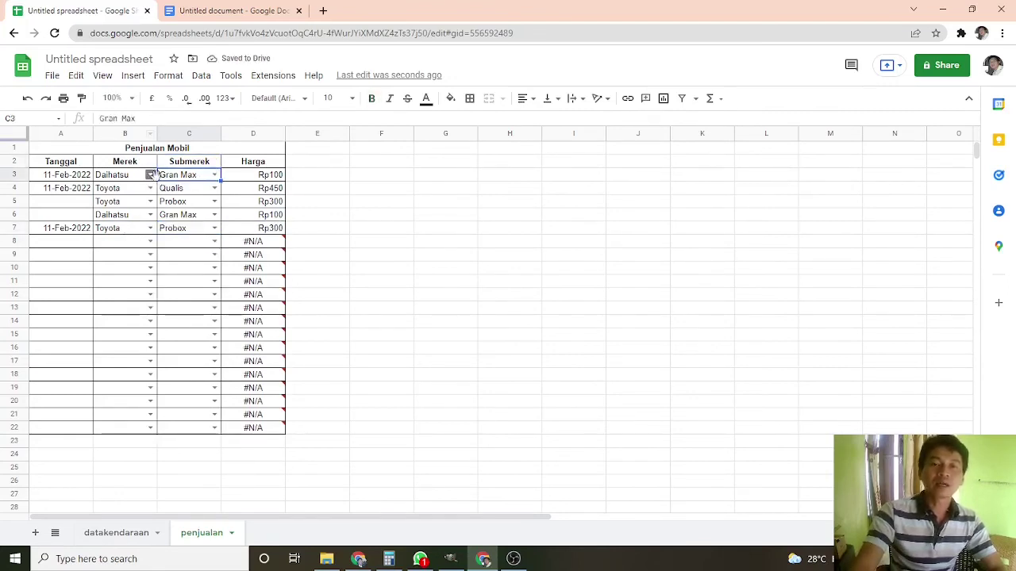
click(201, 75)
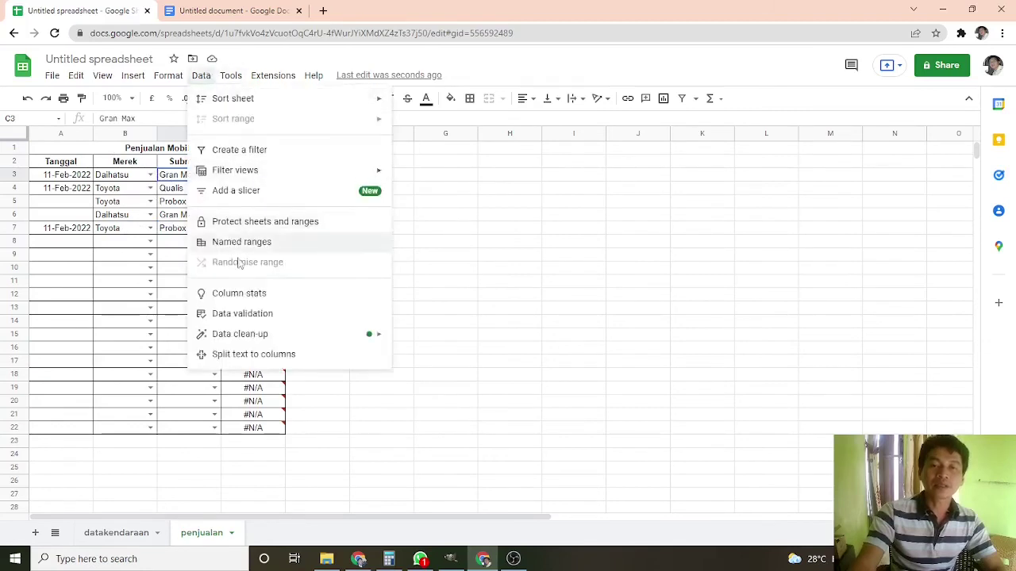
click(240, 314)
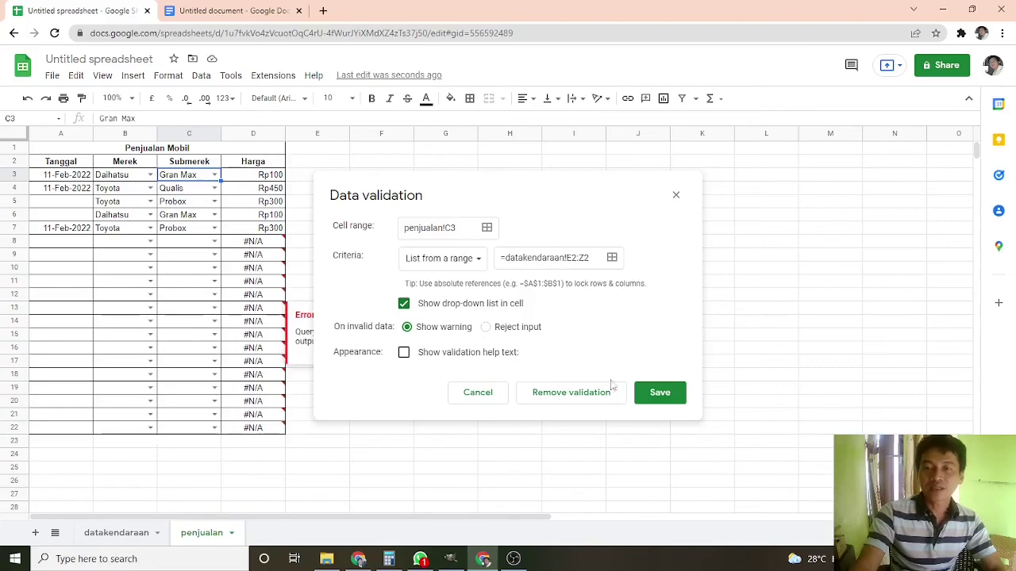
click(498, 401)
click(88, 535)
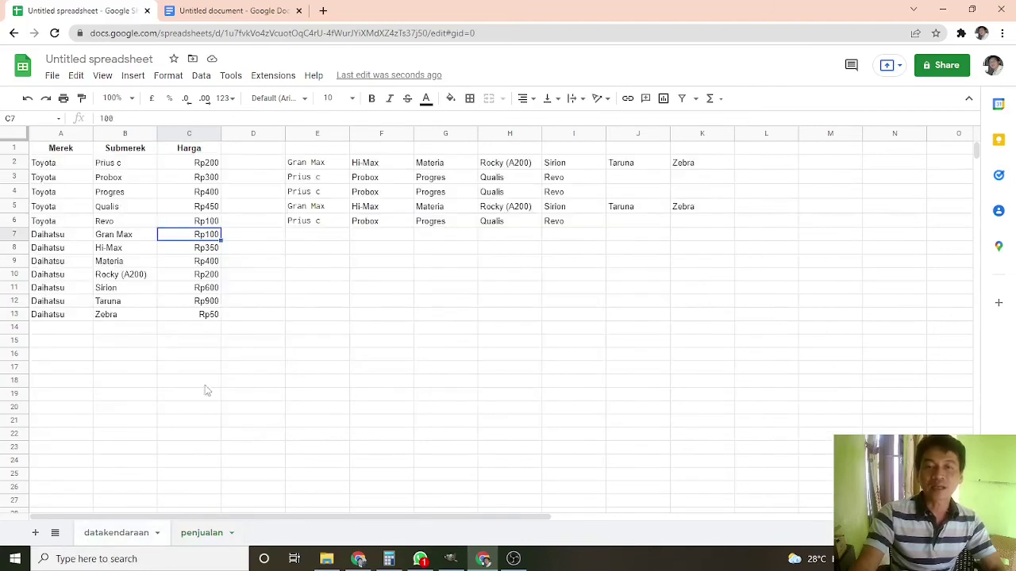
click(318, 165)
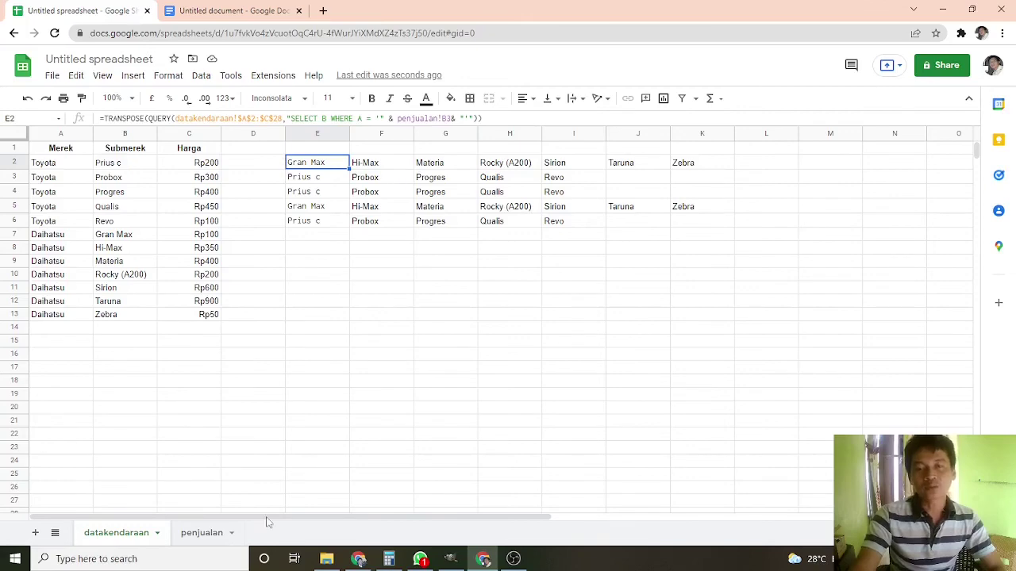
click(210, 537)
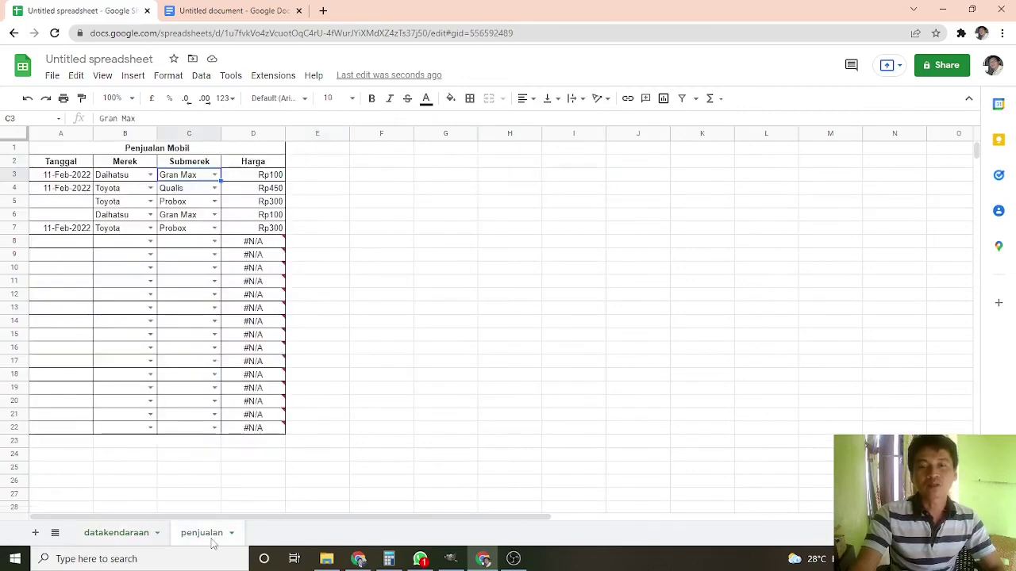
click(141, 538)
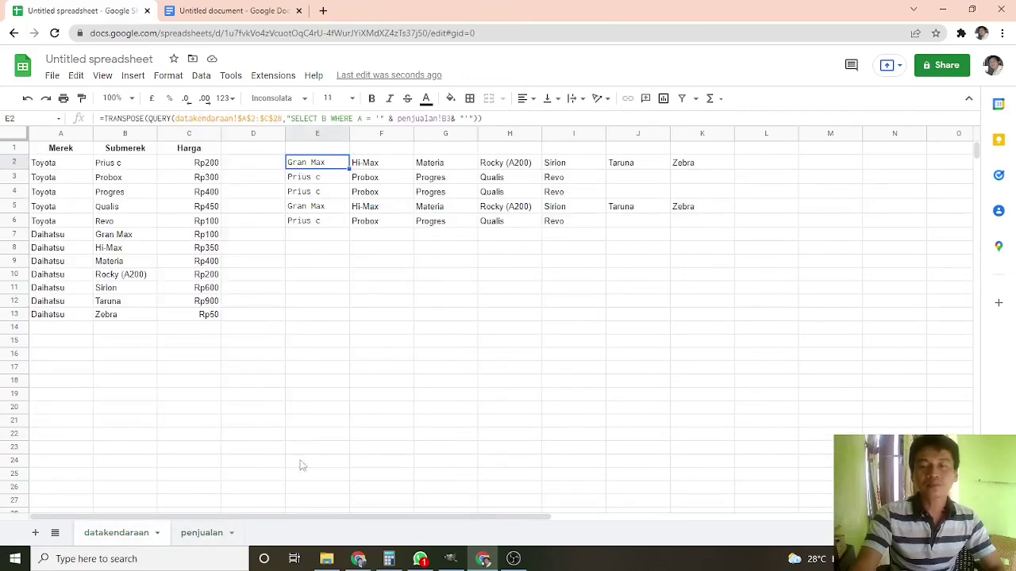
click(205, 534)
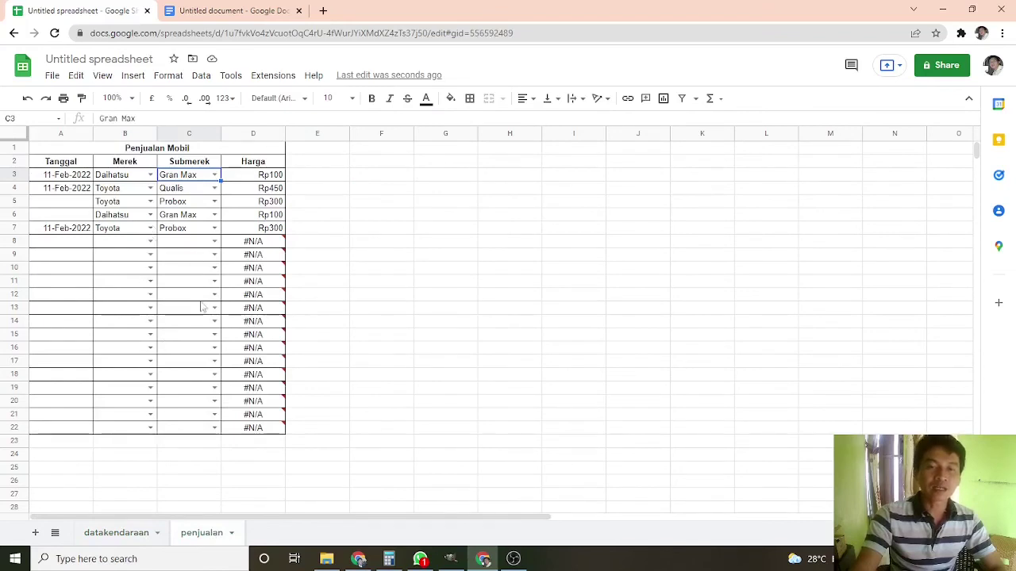
- Hide the datakendaraan sheet so that only penjualan is shown
click(135, 533)
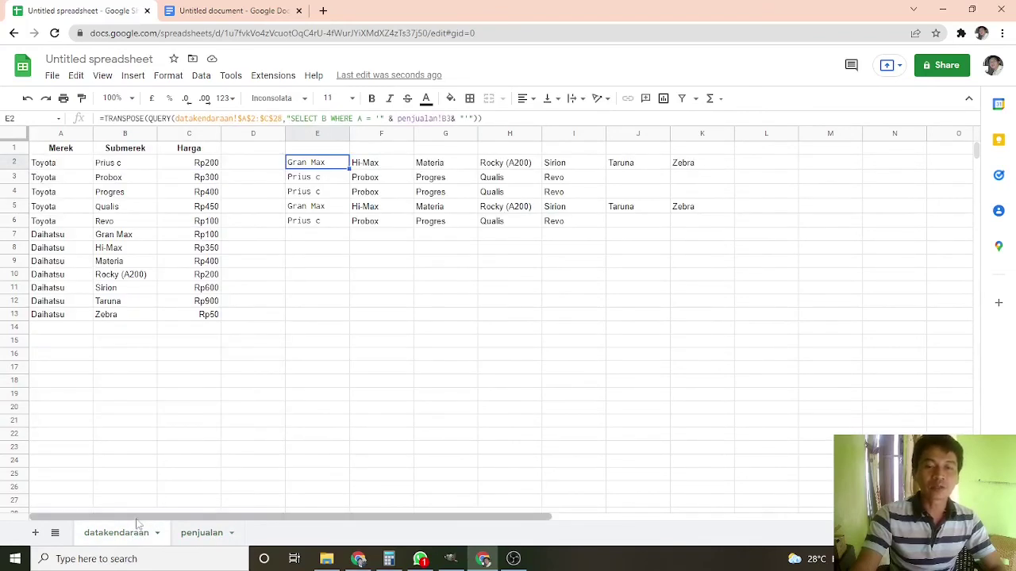
right_click(125, 536)
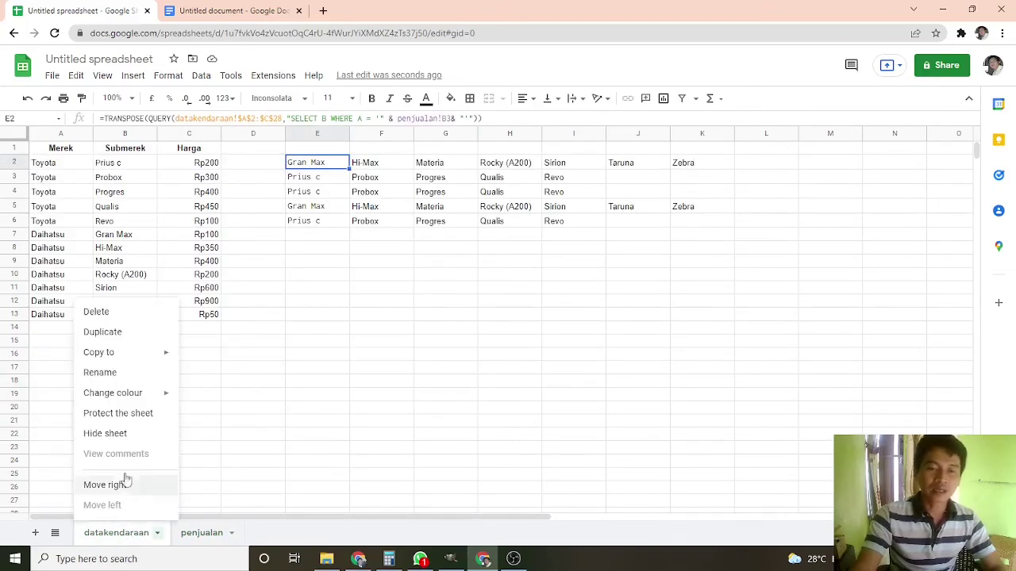
click(108, 435)
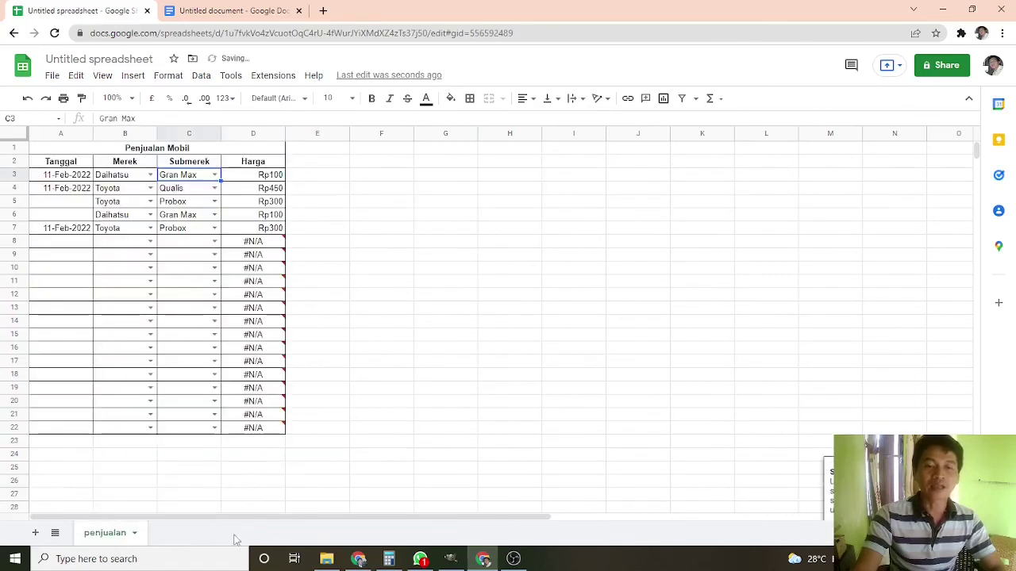
click(439, 324)
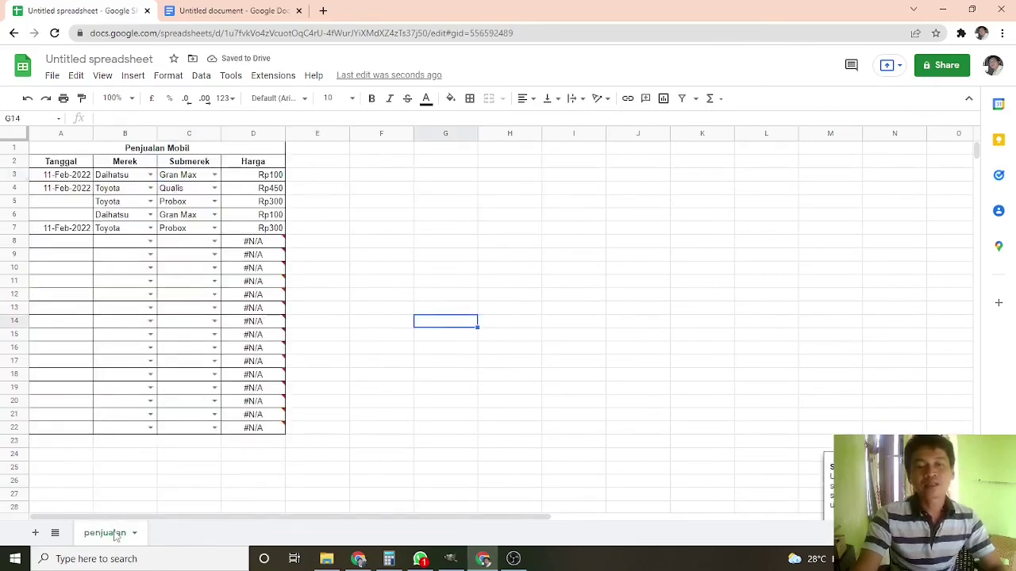
- Unhide the datakendaraan sheet from the hidden sheets
click(109, 248)
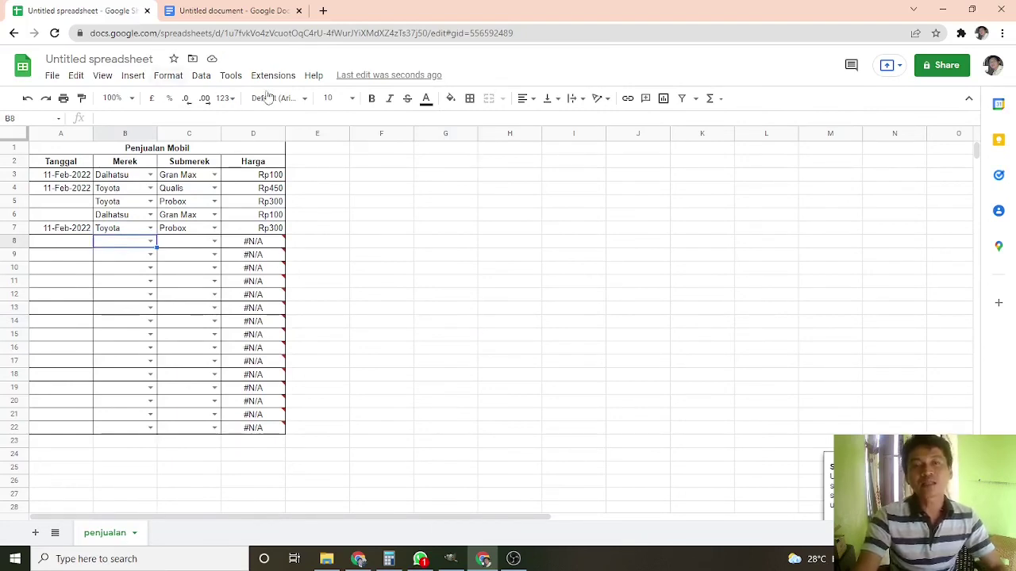
click(104, 78)
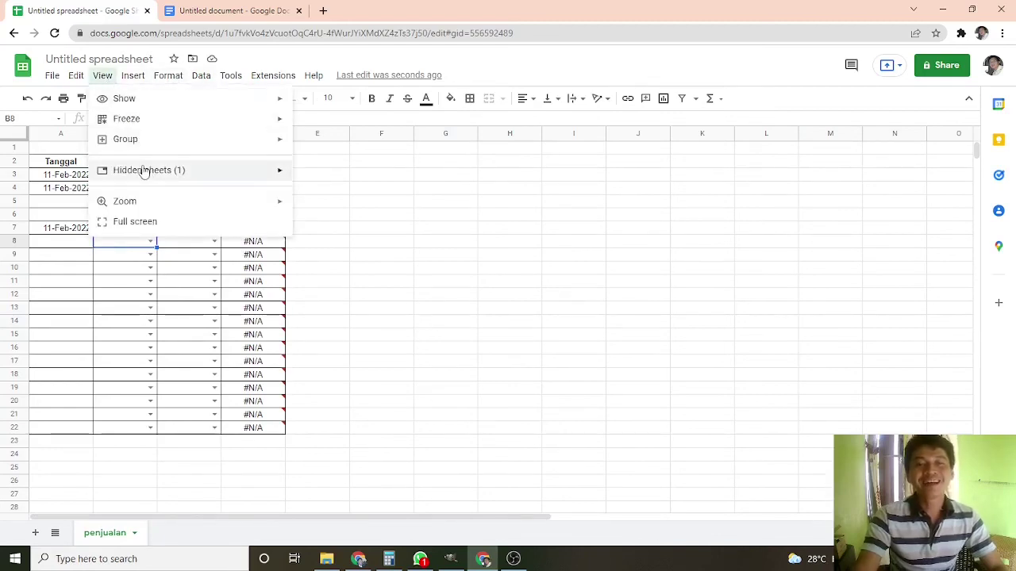
mouse_move(179, 170)
click(337, 175)
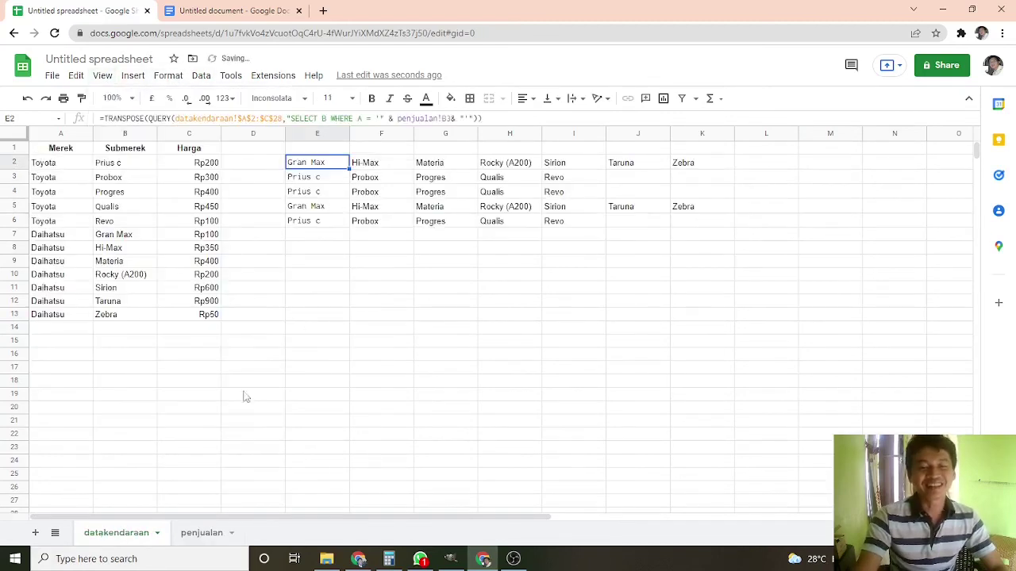
right_click(124, 538)
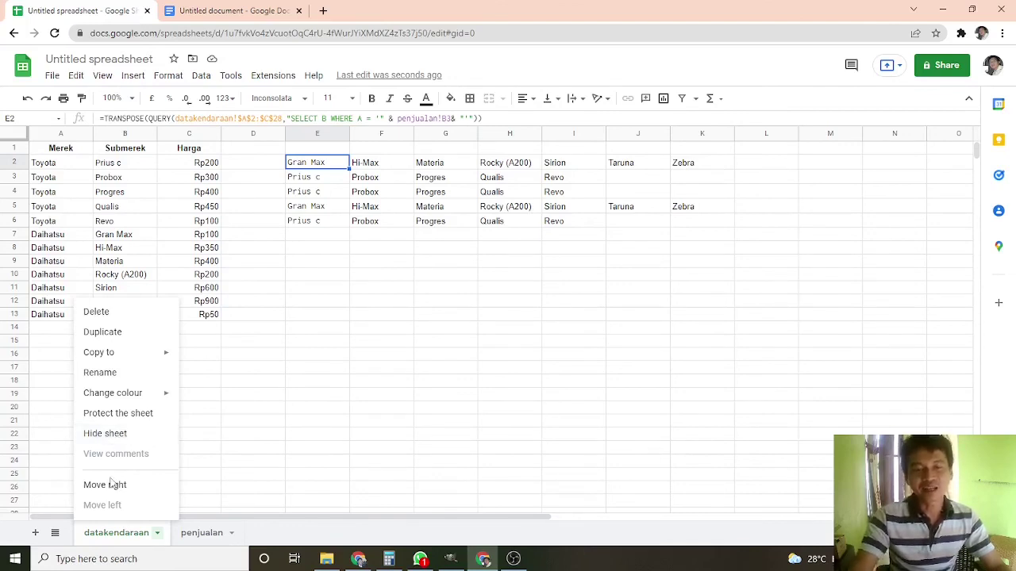
click(332, 264)
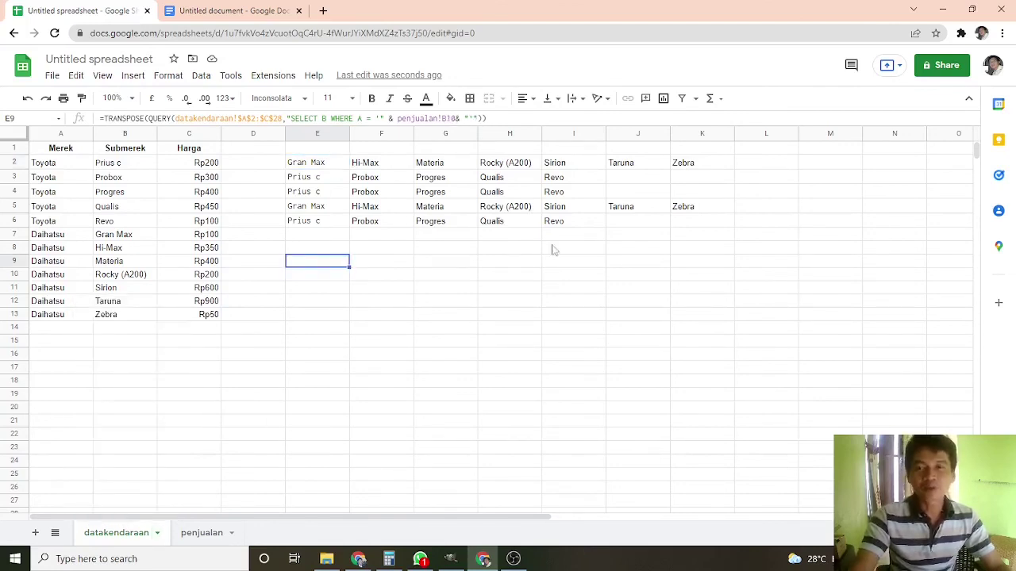
click(201, 532)
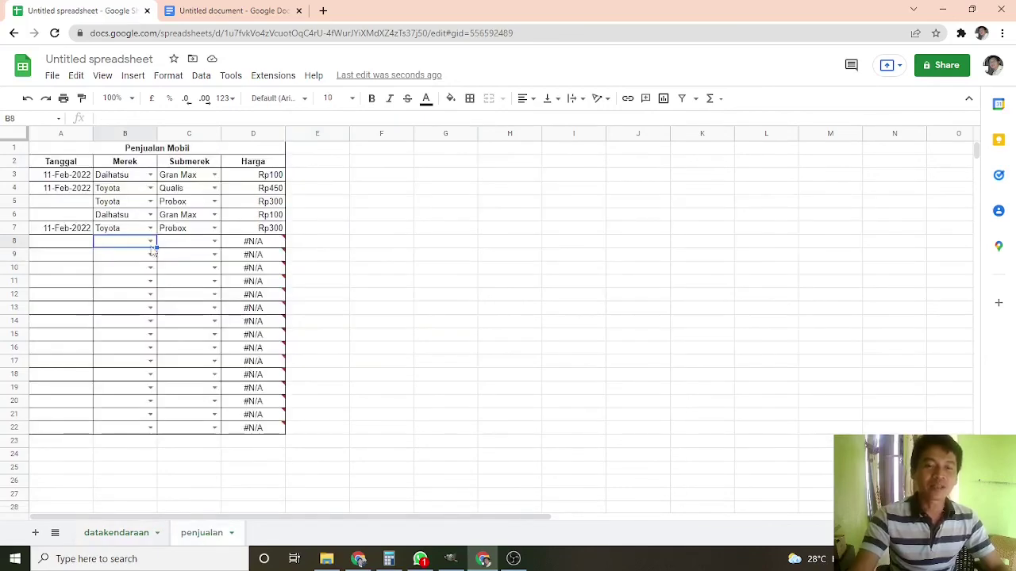
click(119, 534)
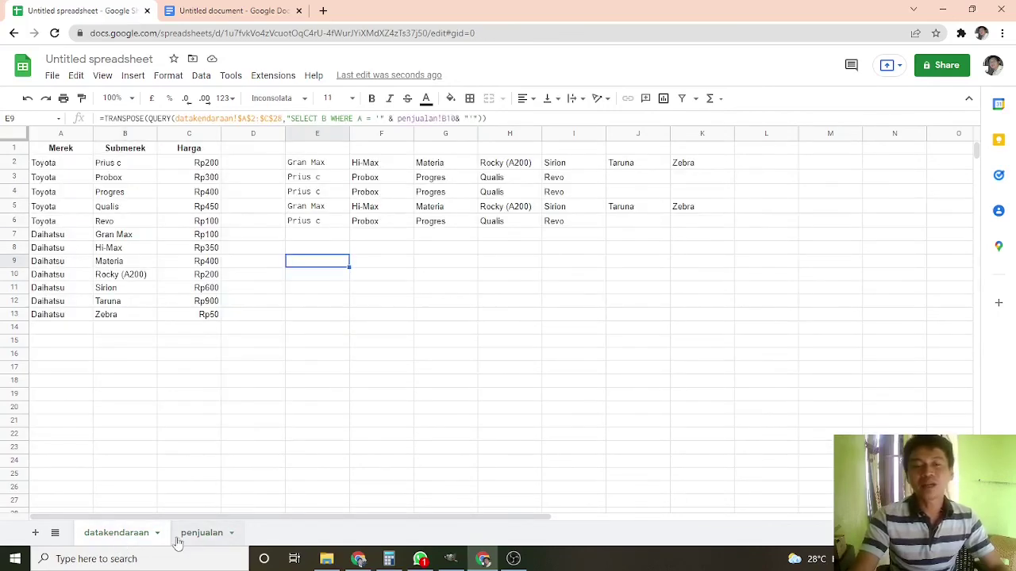
right_click(143, 539)
click(513, 559)
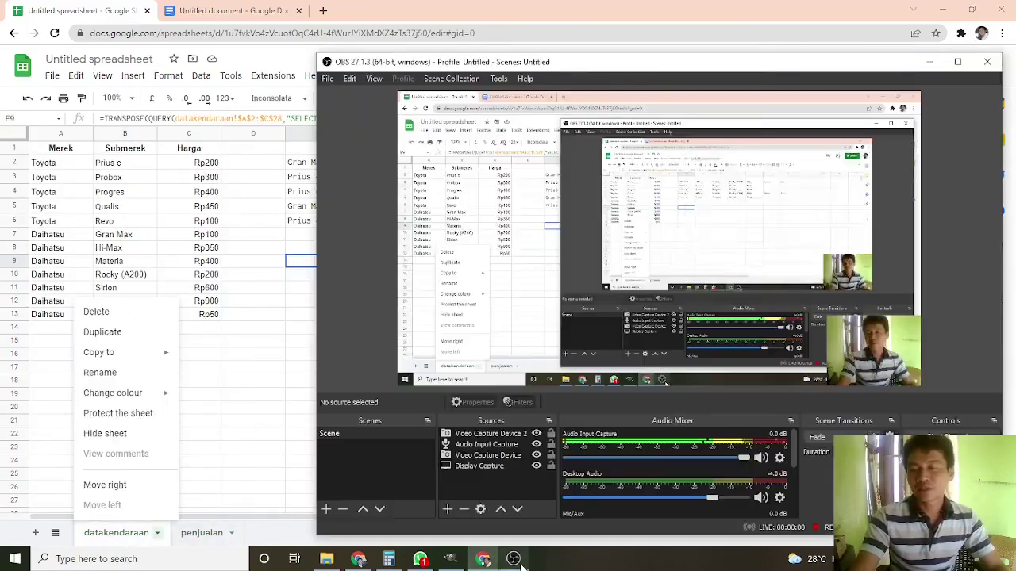